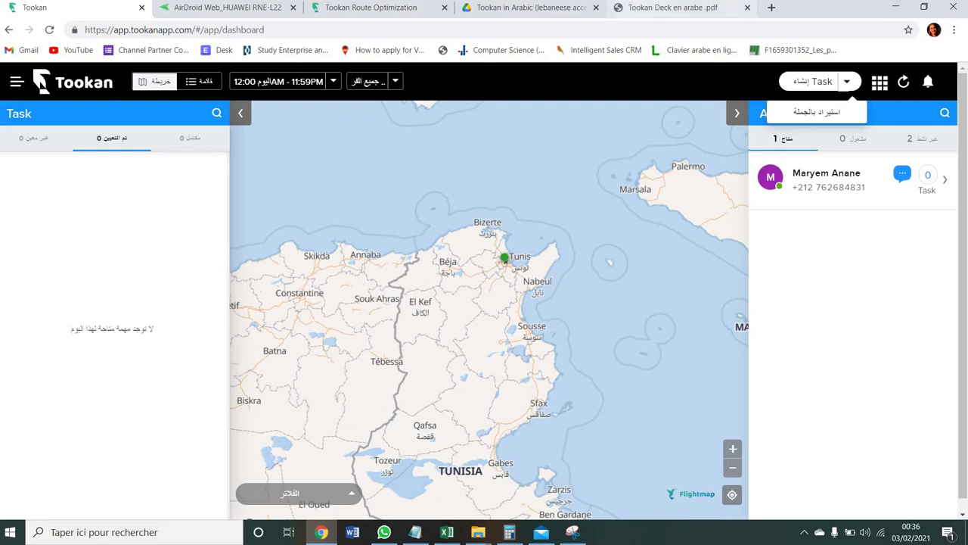
- Start a new task and enter the pickup contact's name and phone number
click(823, 84)
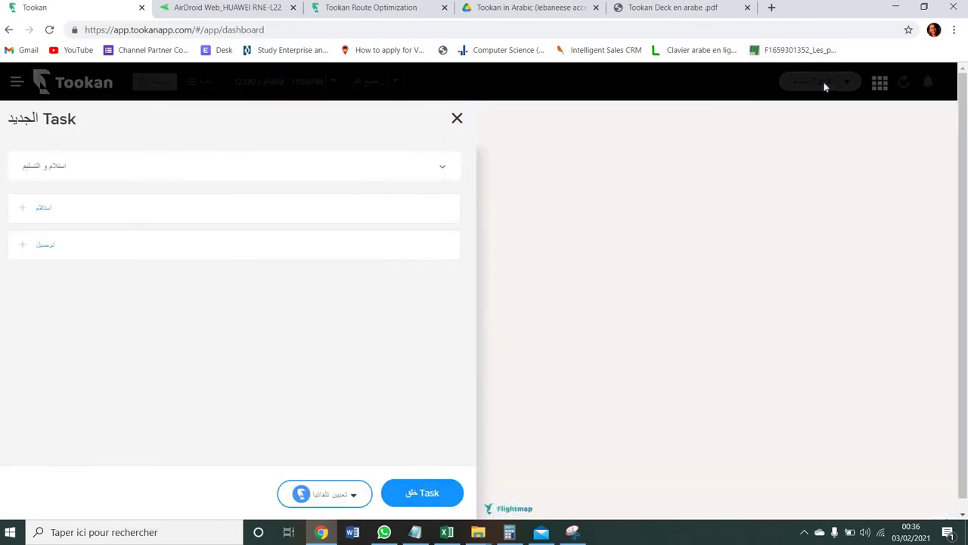
click(179, 211)
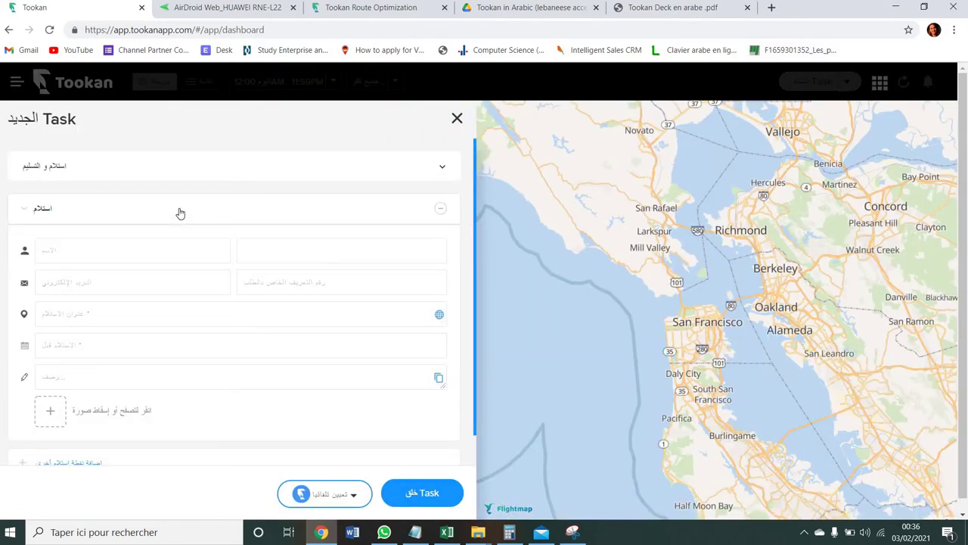
click(136, 248)
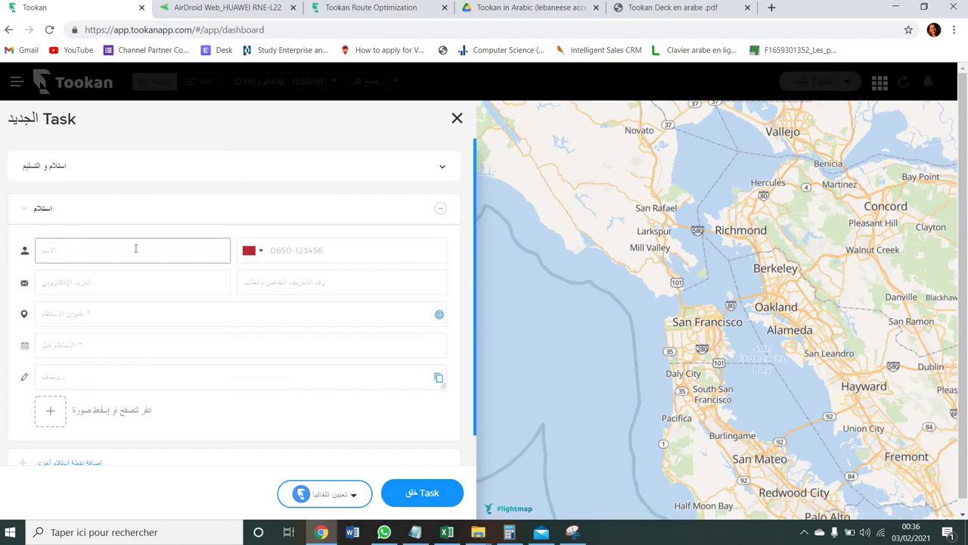
text(Mohamed)
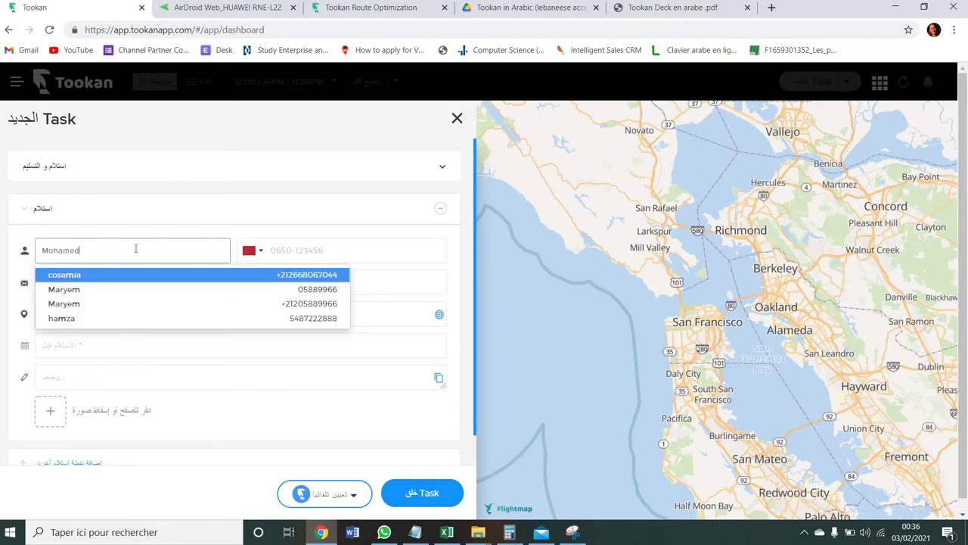
key(Tab)
- Add the pickup contact's e-mail address and the order ID
click(145, 284)
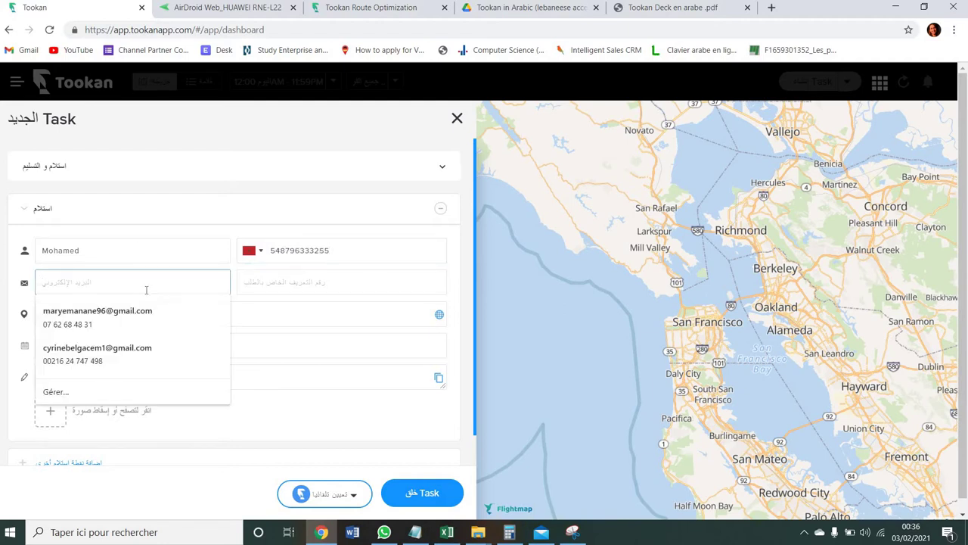
key(Tab)
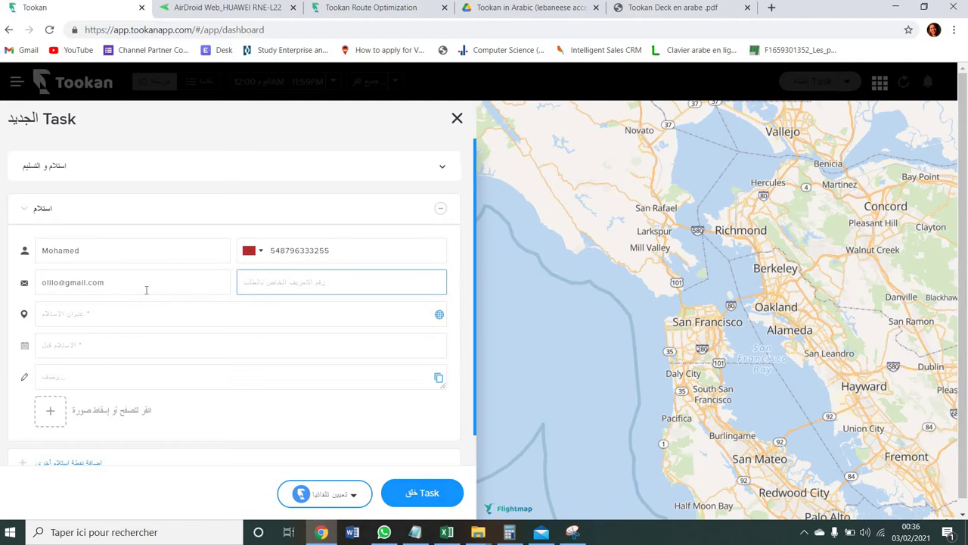
- Set the pickup address to the Tunis, Tunisia suggestion
click(162, 322)
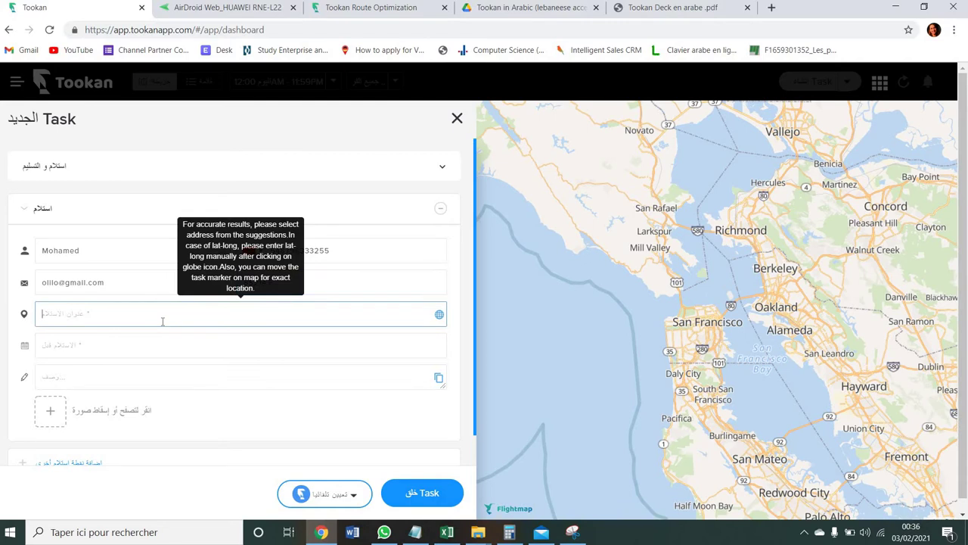
text(tunis)
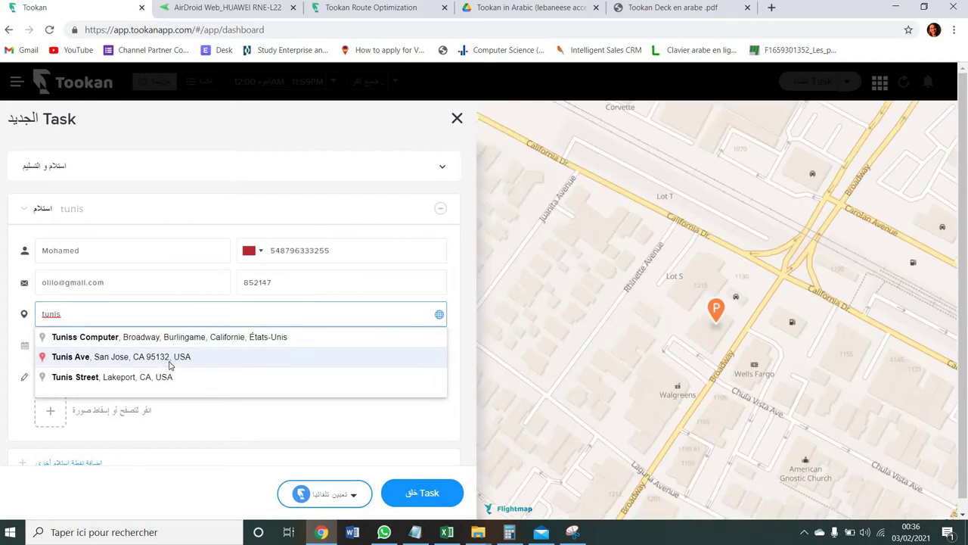
text(isia)
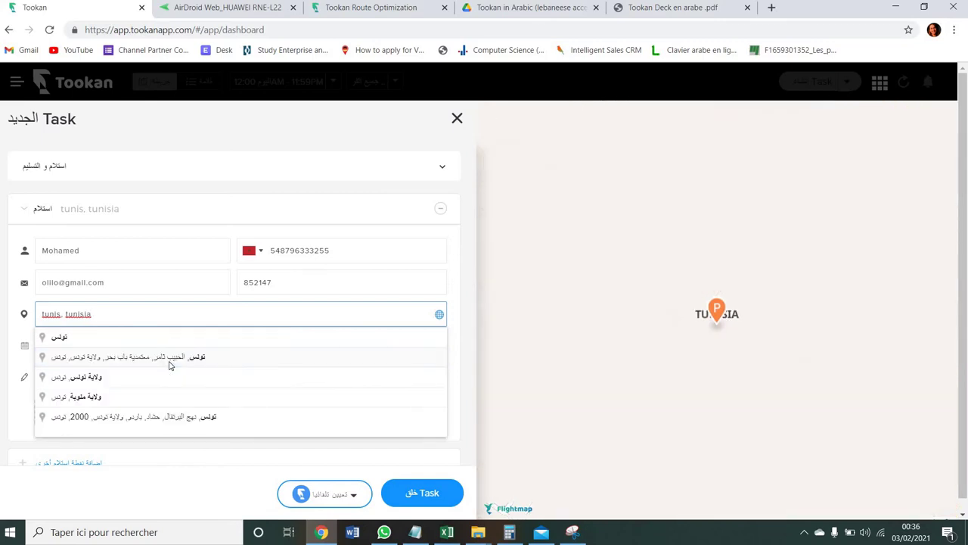
click(184, 368)
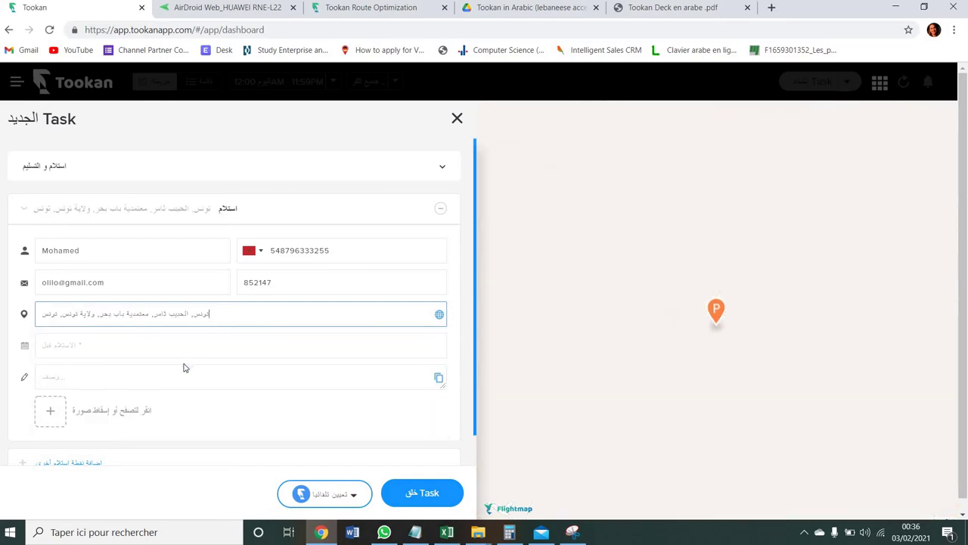
click(186, 348)
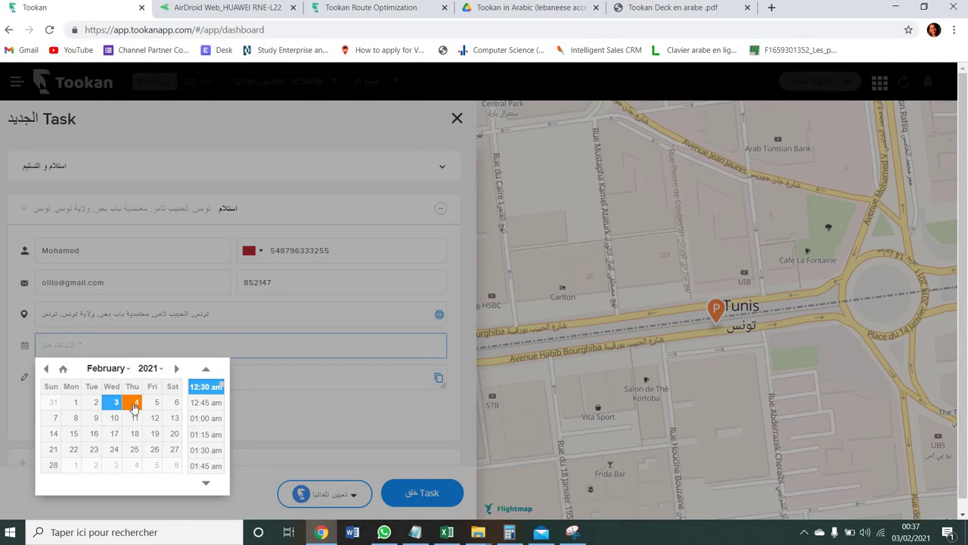
- Set pickup to 03 Feb 2021 01:30 AM and add a second pickup point
click(134, 407)
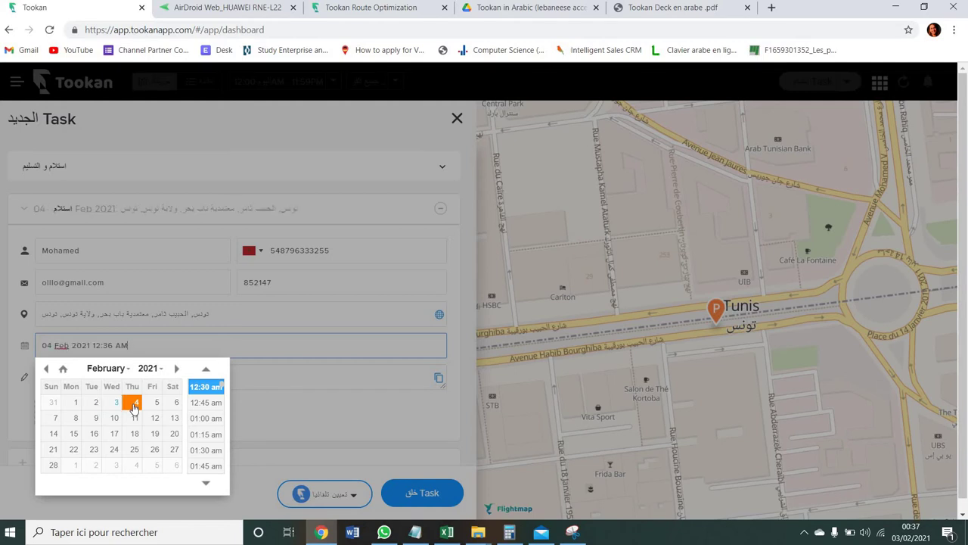
click(115, 407)
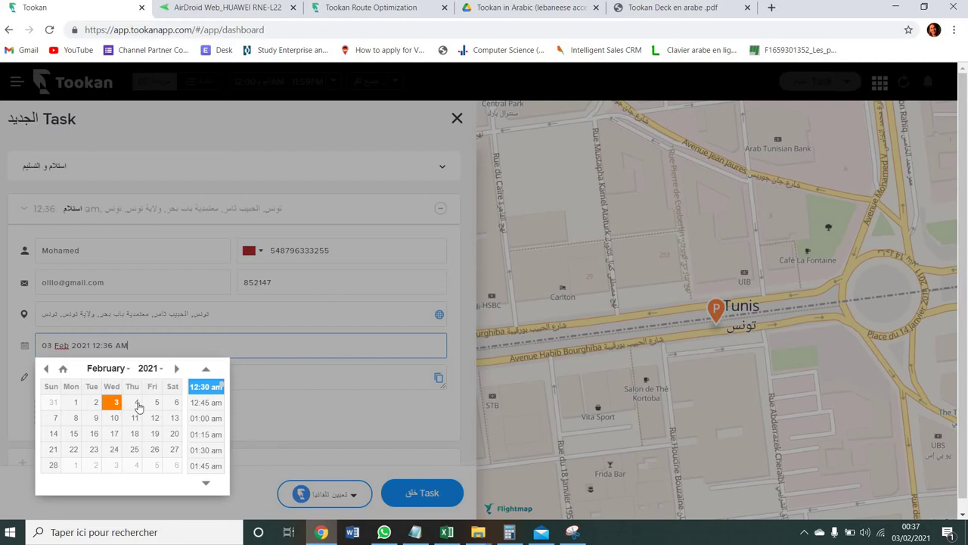
click(206, 450)
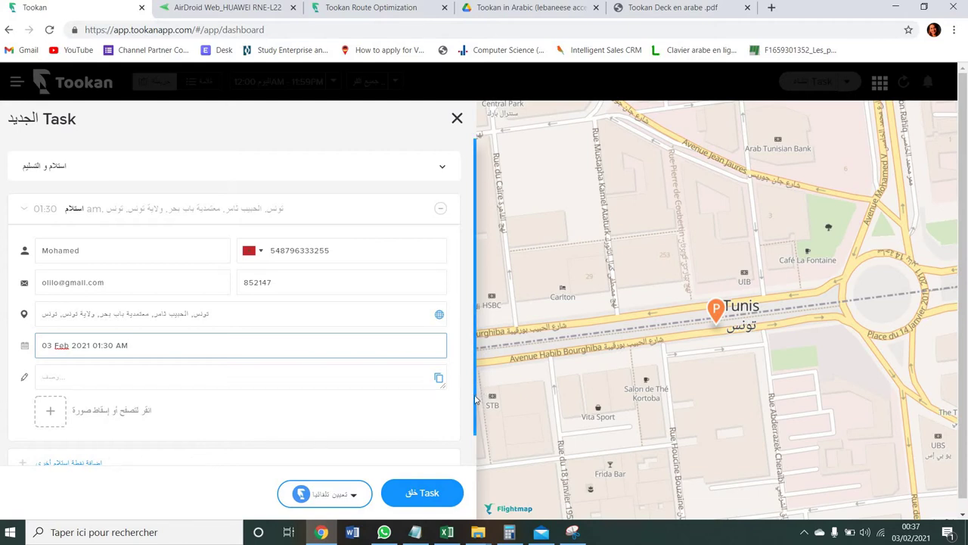
scroll(473, 441, down, 1)
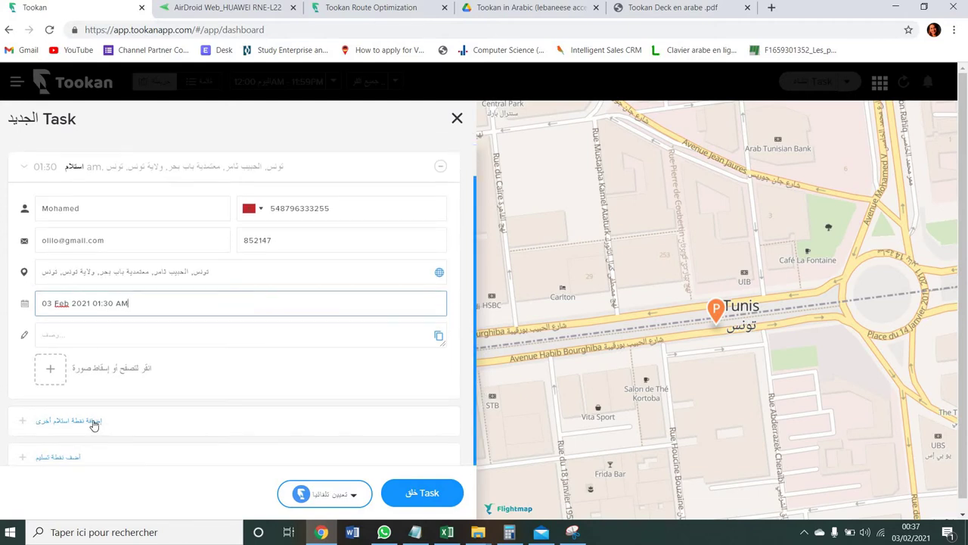
click(93, 423)
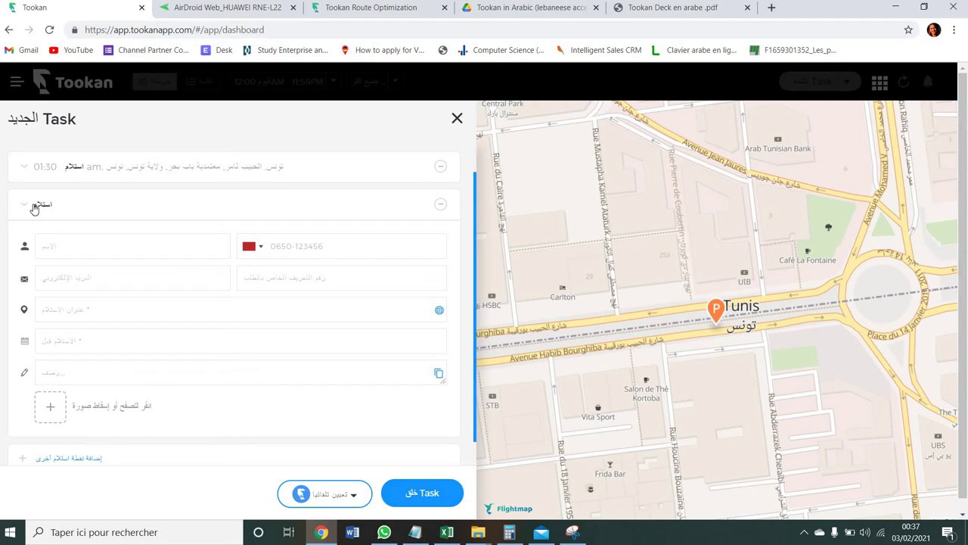
- Collapse the extra pickup and add a delivery point filled from a saved contact
click(33, 207)
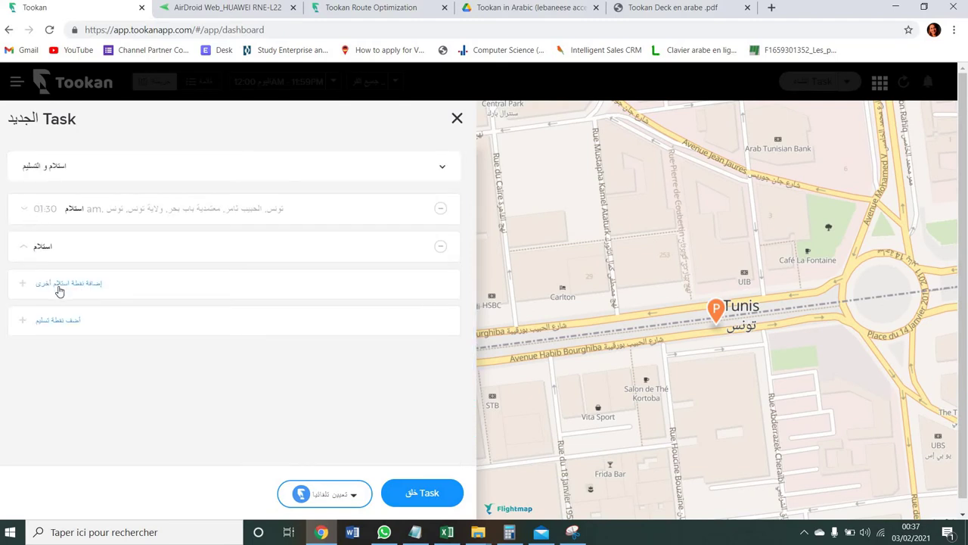
click(70, 330)
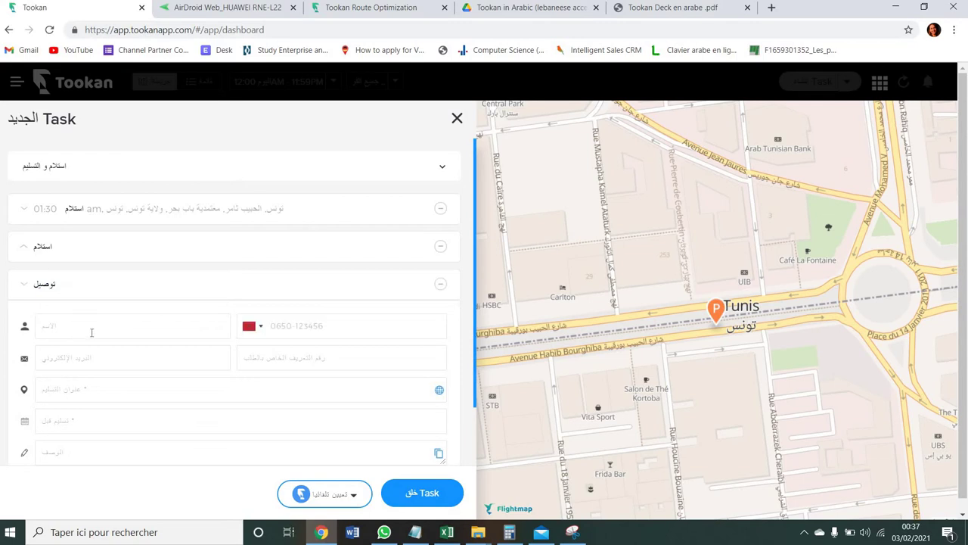
click(92, 332)
text(Maryem)
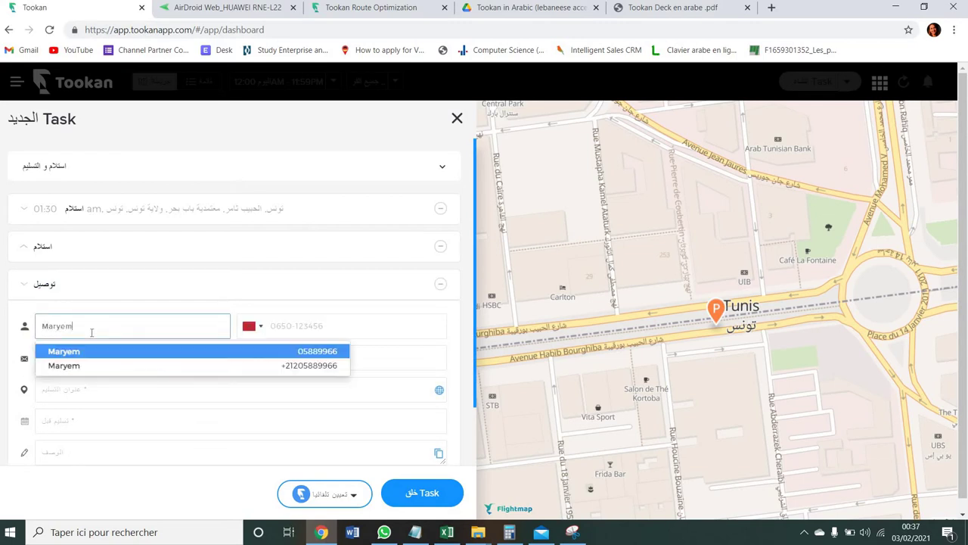
key(Return)
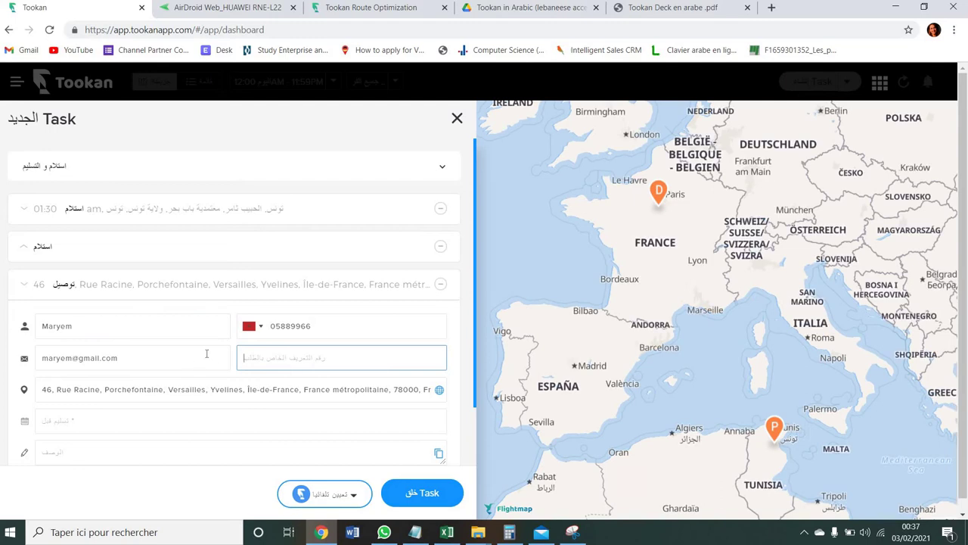
- Edit the recipient's name and e-mail, then clear the delivery address
click(184, 389)
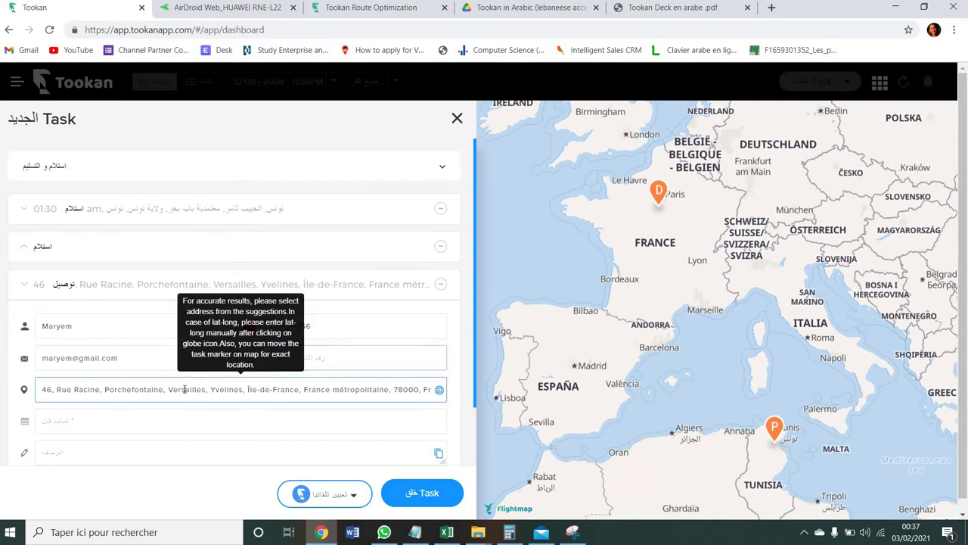
key(ctrl+a)
click(124, 326)
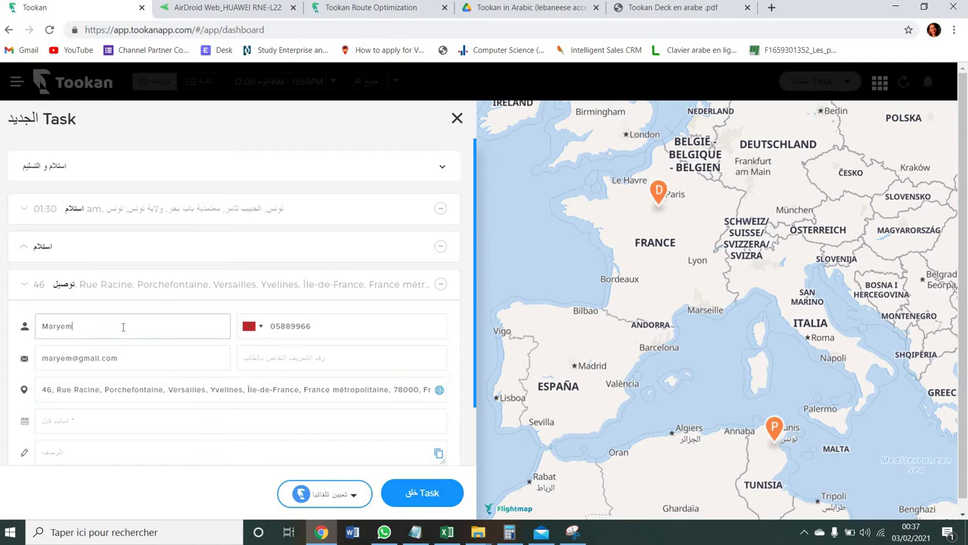
key(BackSpace)
key(BackSpace)
key(BackSpace)
key(BackSpace)
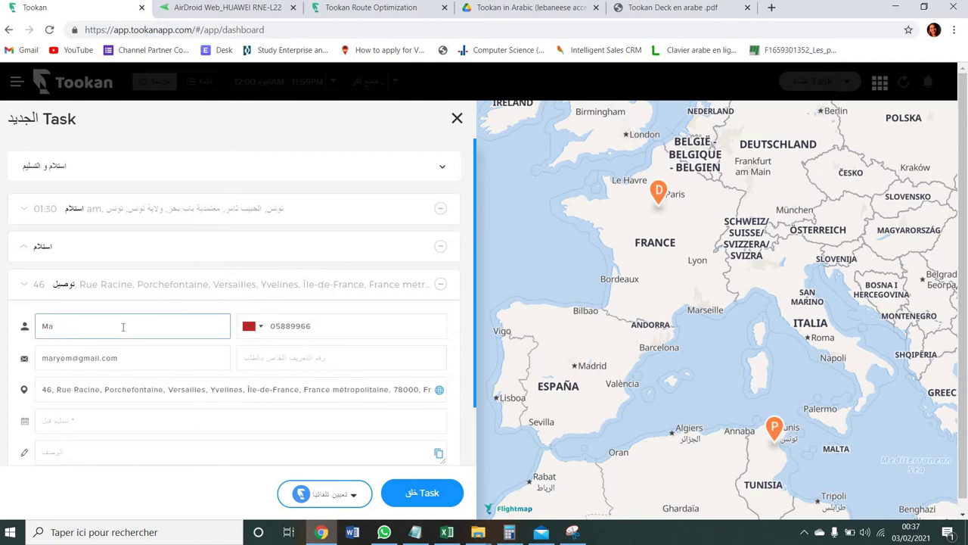
text(ria)
click(72, 353)
text(a)
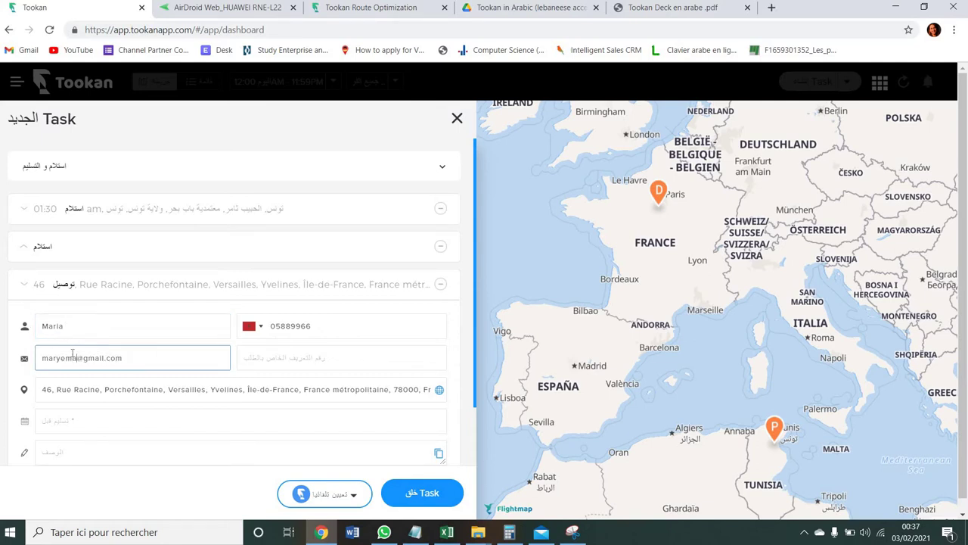
click(133, 387)
triple_click(132, 387)
key(BackSpace)
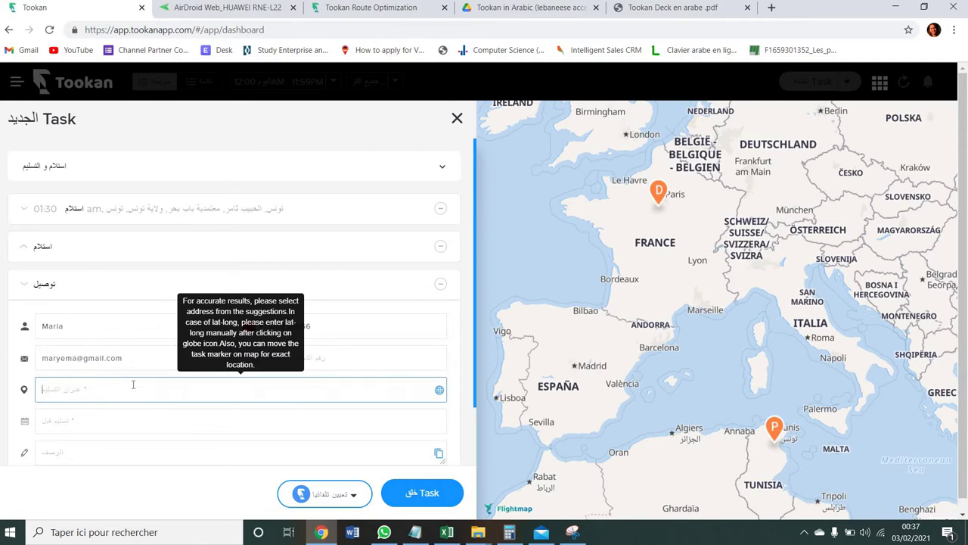
- Set the delivery address to the Ariana, Tunisia suggestion
text(cité ennaser)
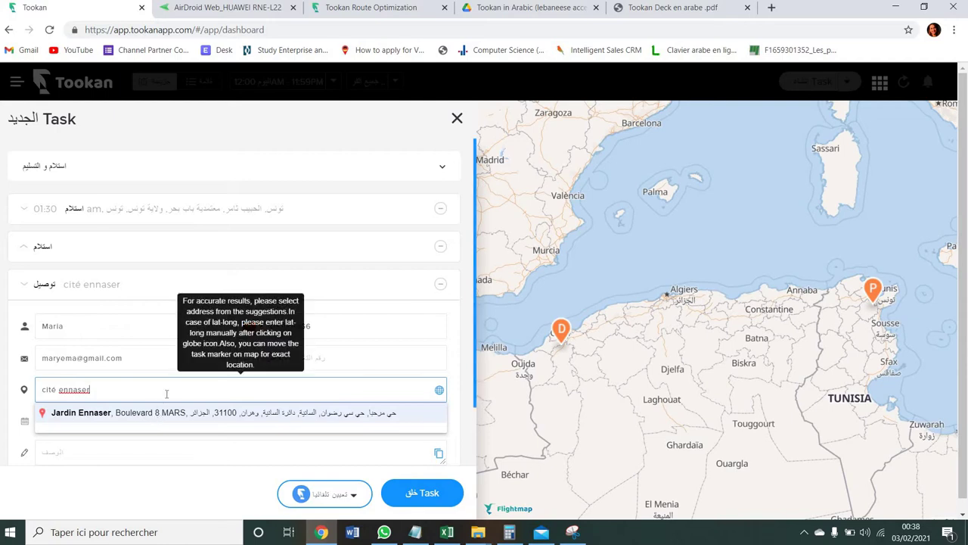
key(BackSpace)
key(BackSpace)
key(BackSpace)
key(BackSpace)
key(BackSpace)
key(BackSpace)
key(BackSpace)
key(BackSpace)
key(BackSpace)
text(el)
key(BackSpace)
key(BackSpace)
text(ariana)
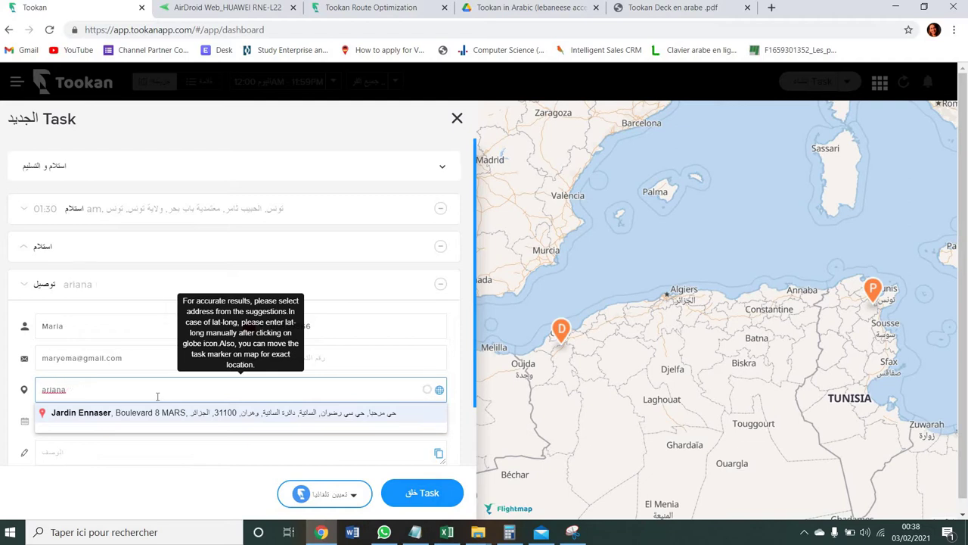
text( ty)
key(BackSpace)
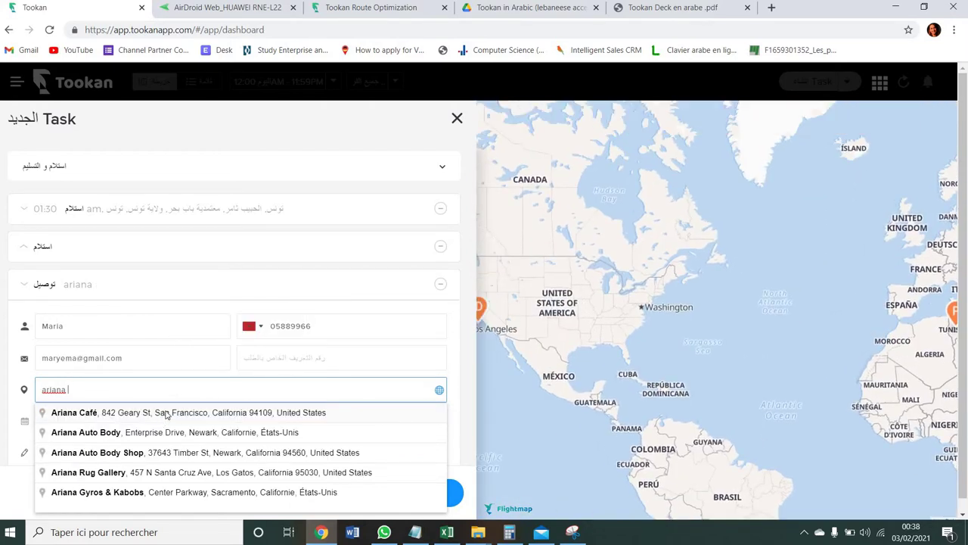
text(unis)
click(156, 417)
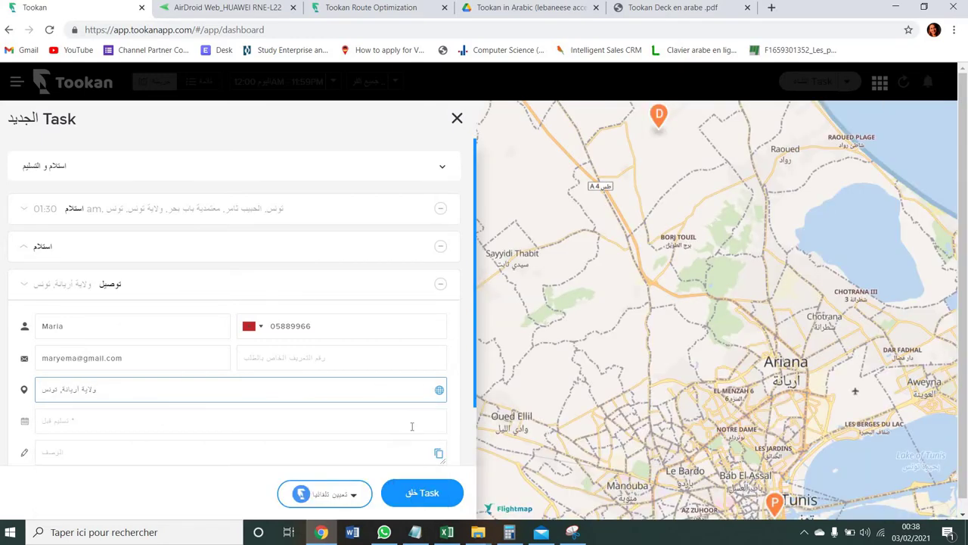
click(259, 421)
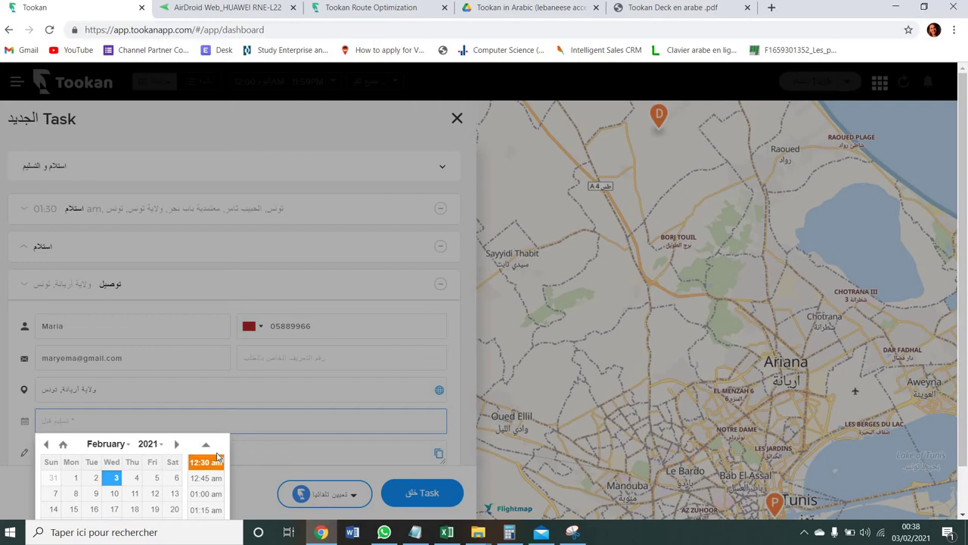
- Set the delivery time to 03:30 AM and attempt to create the task
scroll(217, 467, down, 3)
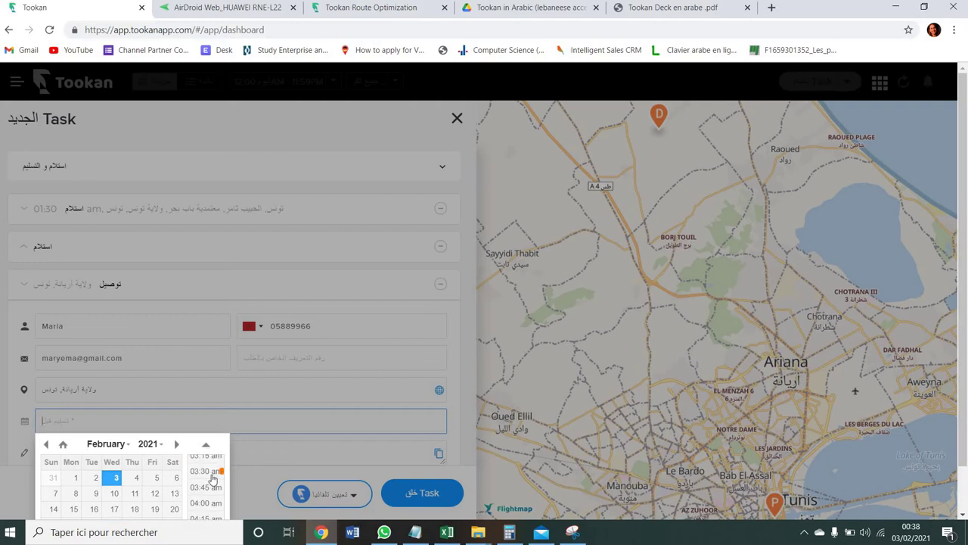
click(220, 471)
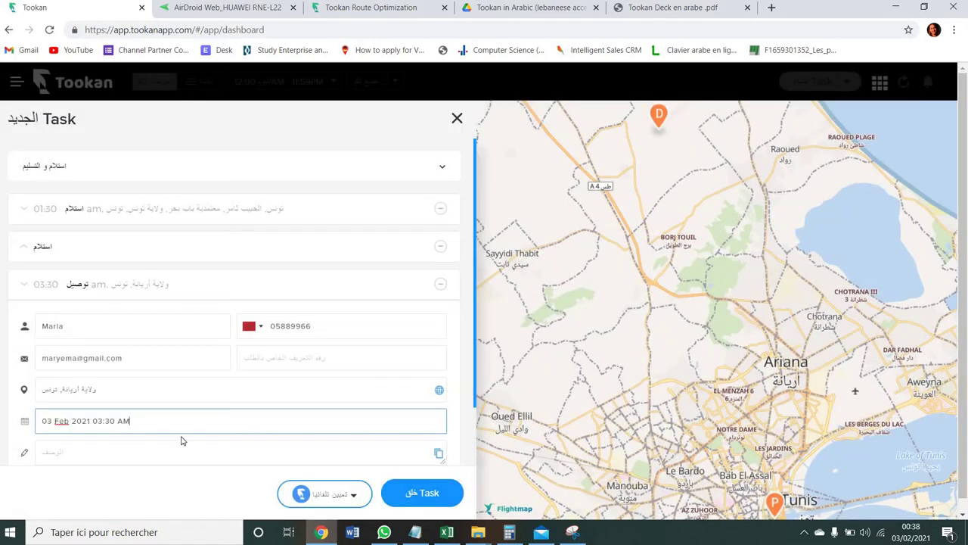
click(422, 491)
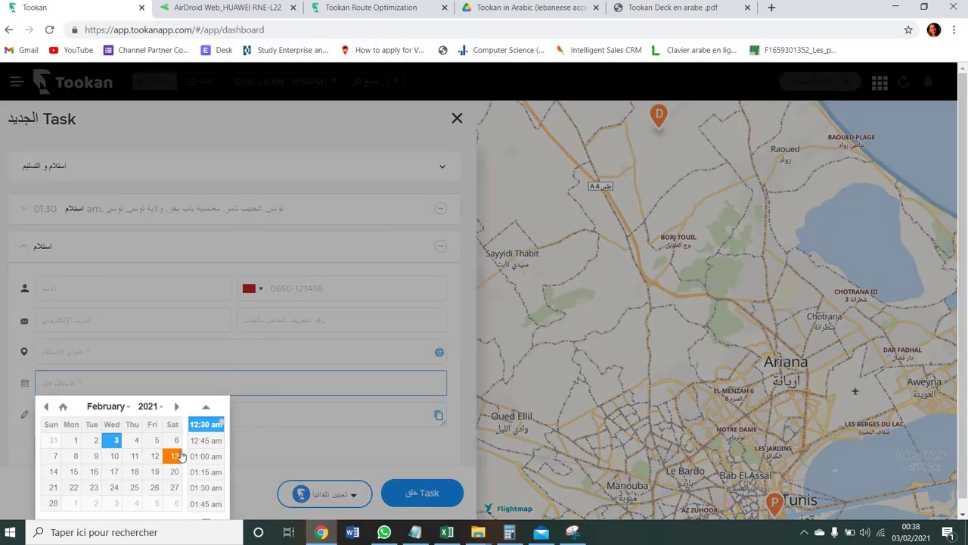
click(206, 427)
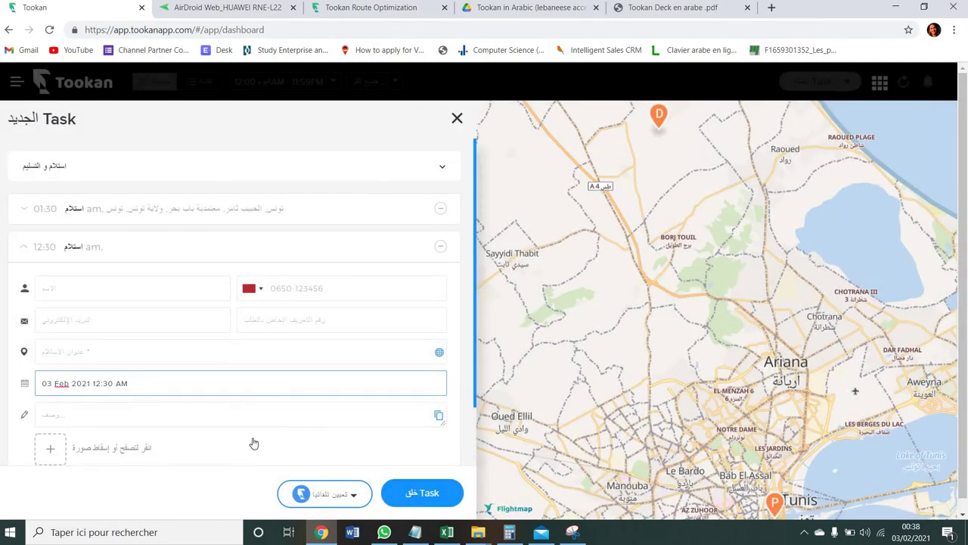
click(406, 488)
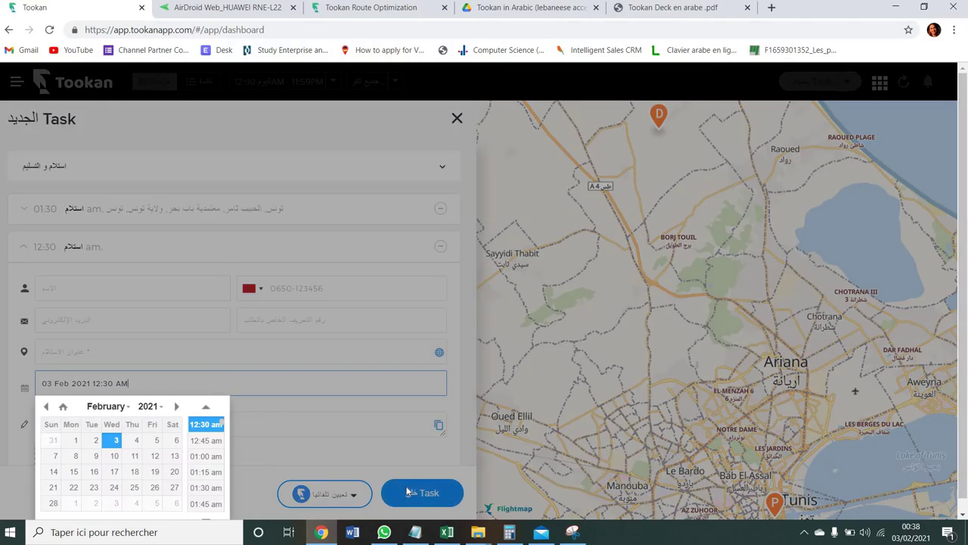
click(359, 426)
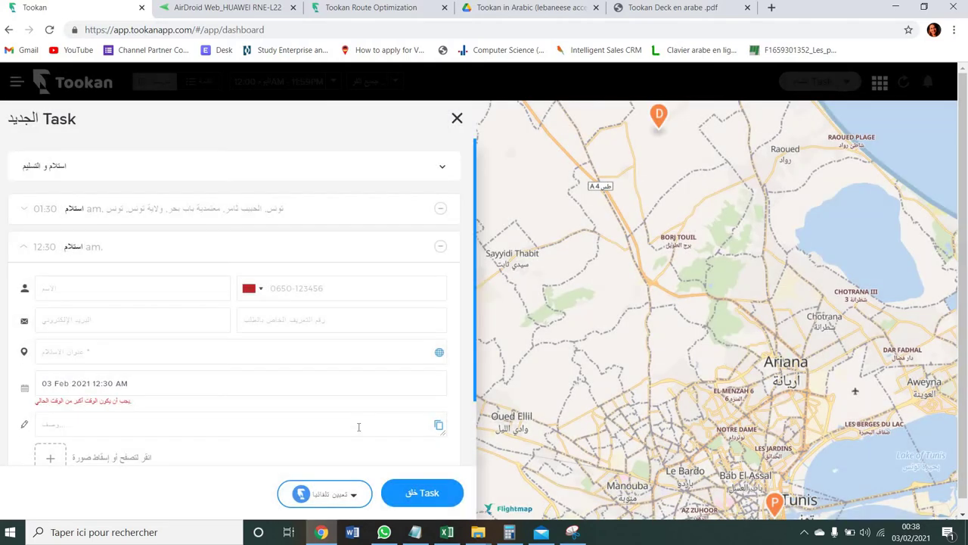
- Change the pickup time to 04 Feb 2021 01:30 AM and retry creating the task
click(149, 384)
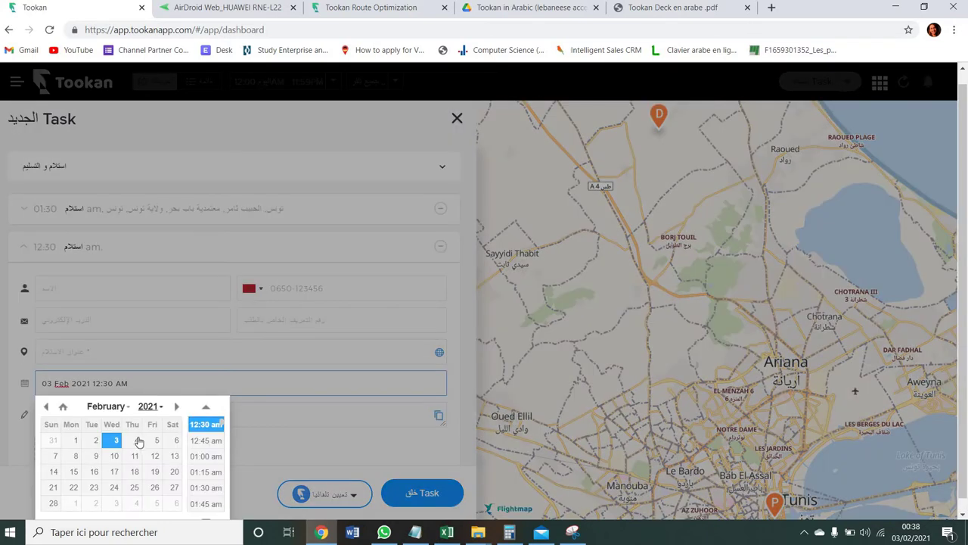
click(134, 441)
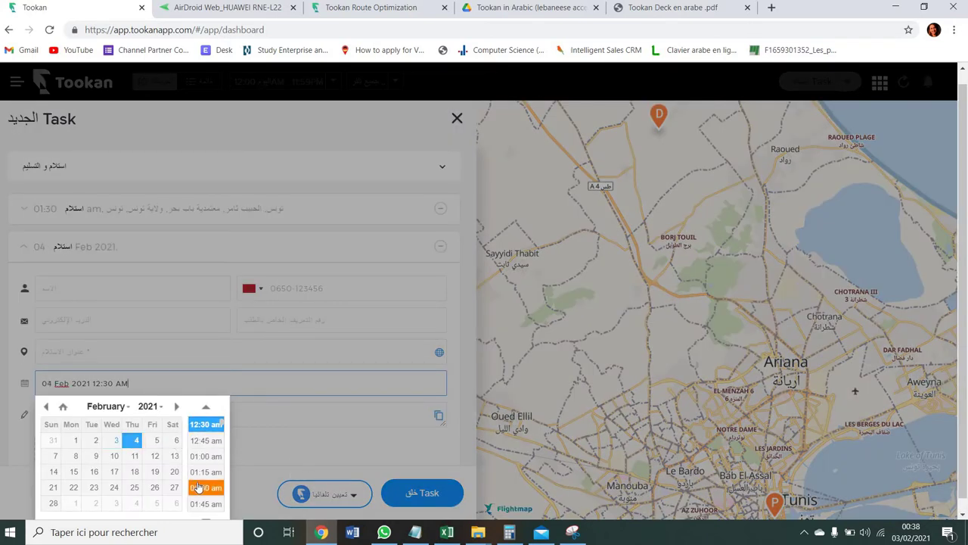
click(204, 487)
click(409, 493)
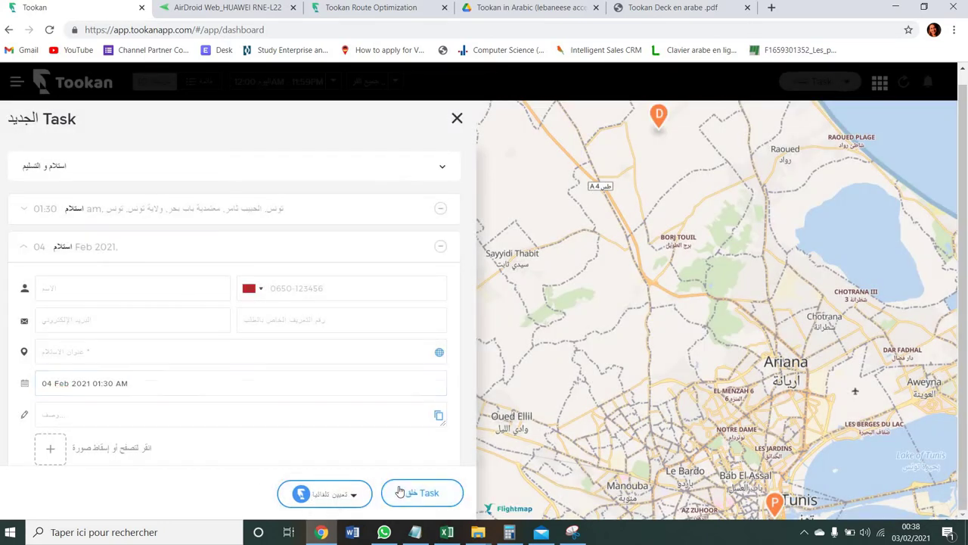
click(137, 353)
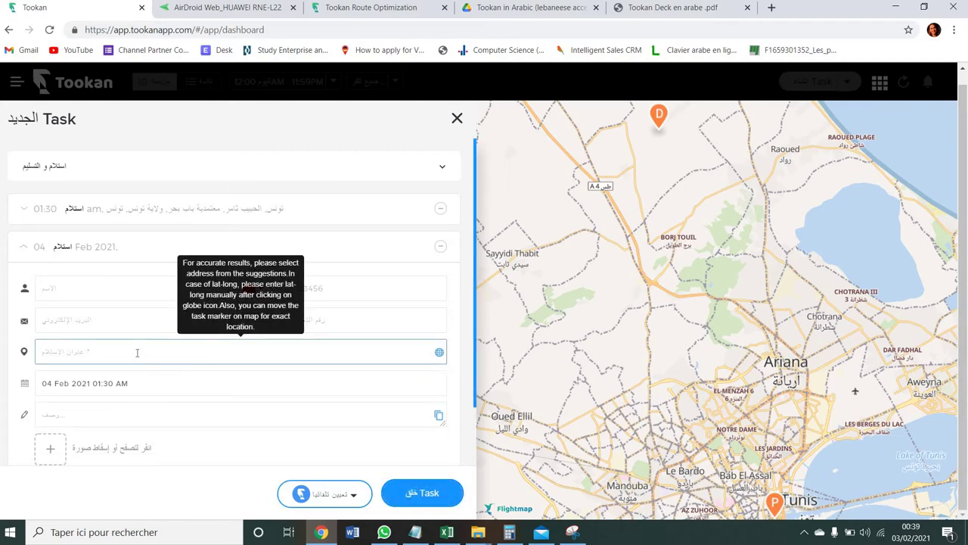
click(98, 285)
- Fill the pickup contact from a saved customer and retry creating the task
text(Mar)
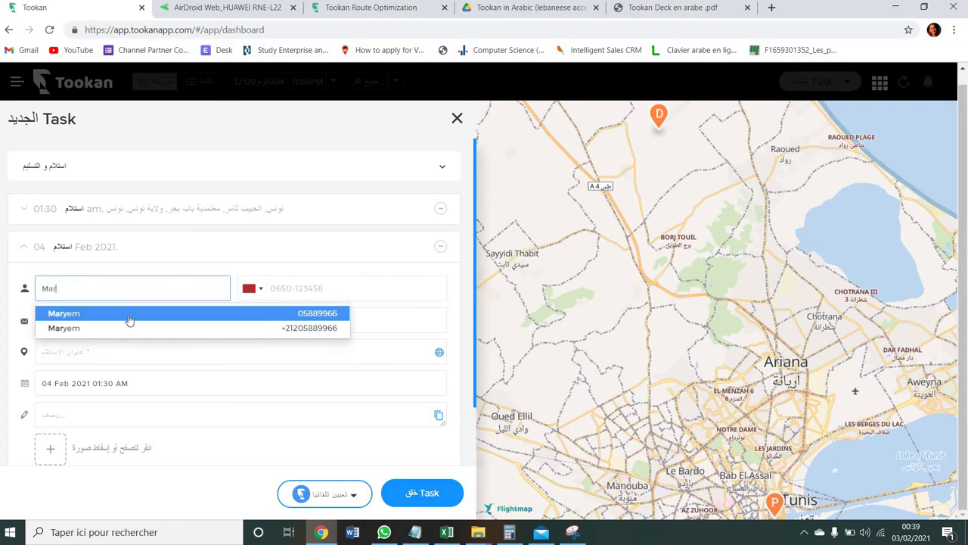
click(129, 320)
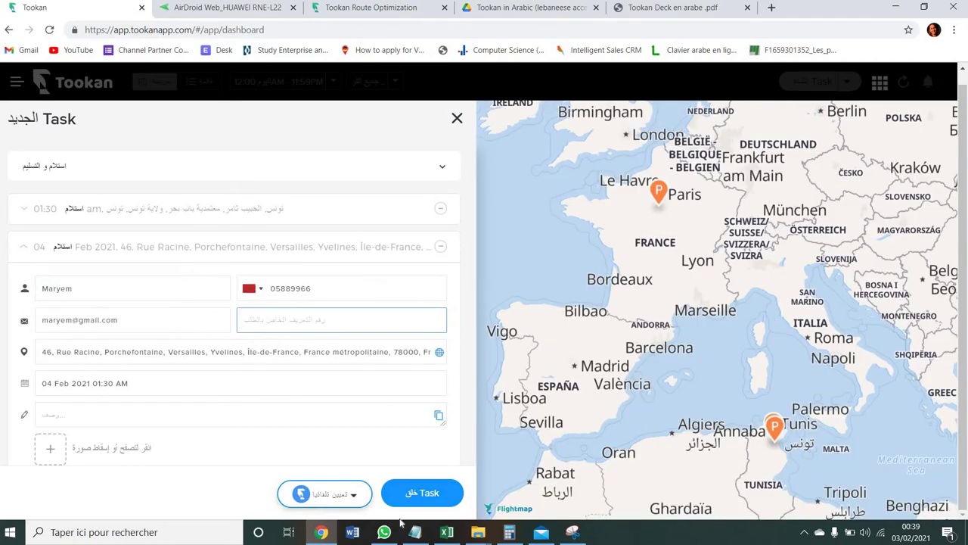
click(416, 501)
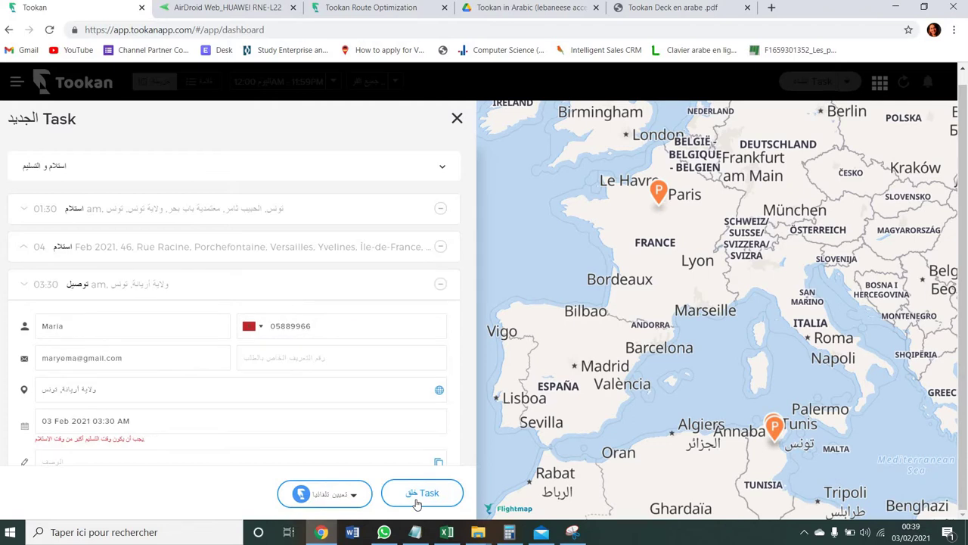
click(417, 501)
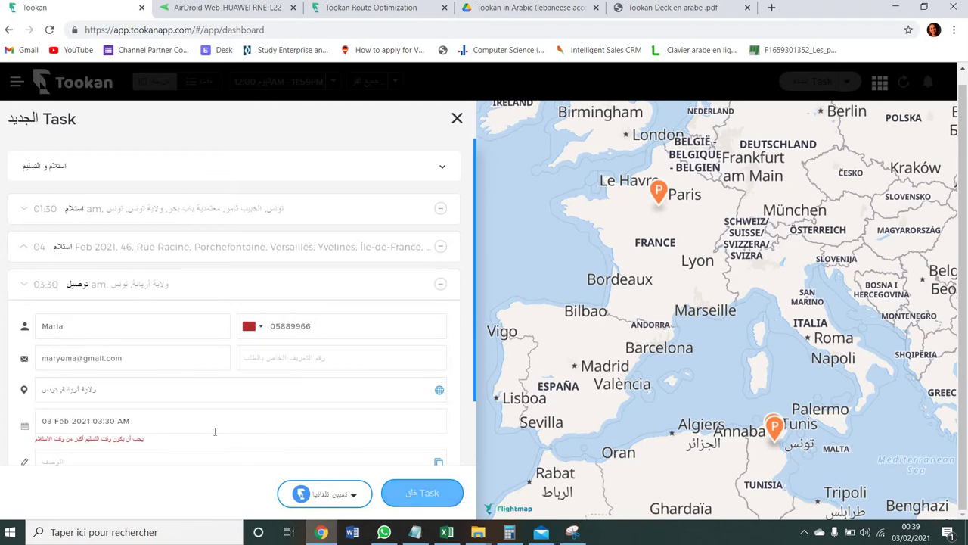
- Move the delivery date to 11 Feb 2021, create the task, and switch to AirDroid
click(183, 420)
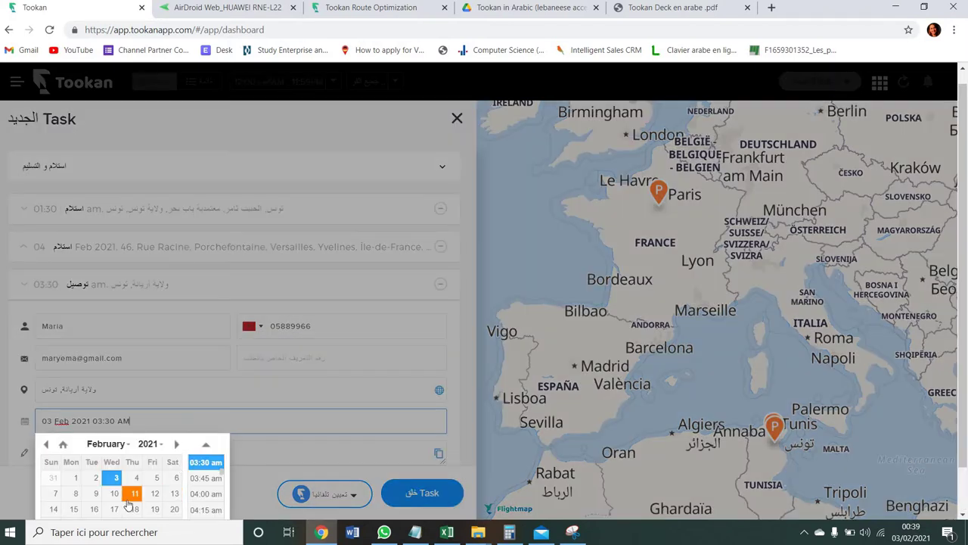
click(134, 492)
click(409, 495)
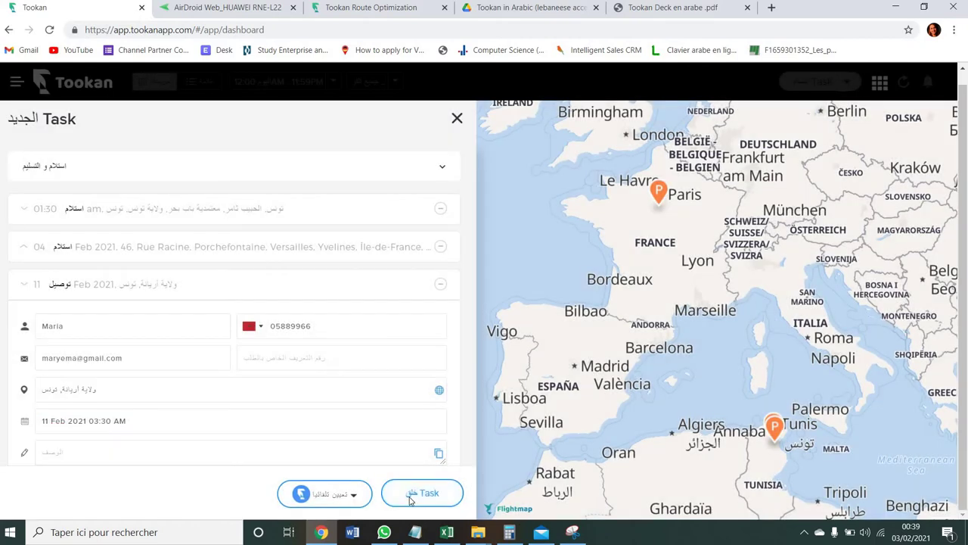
click(410, 498)
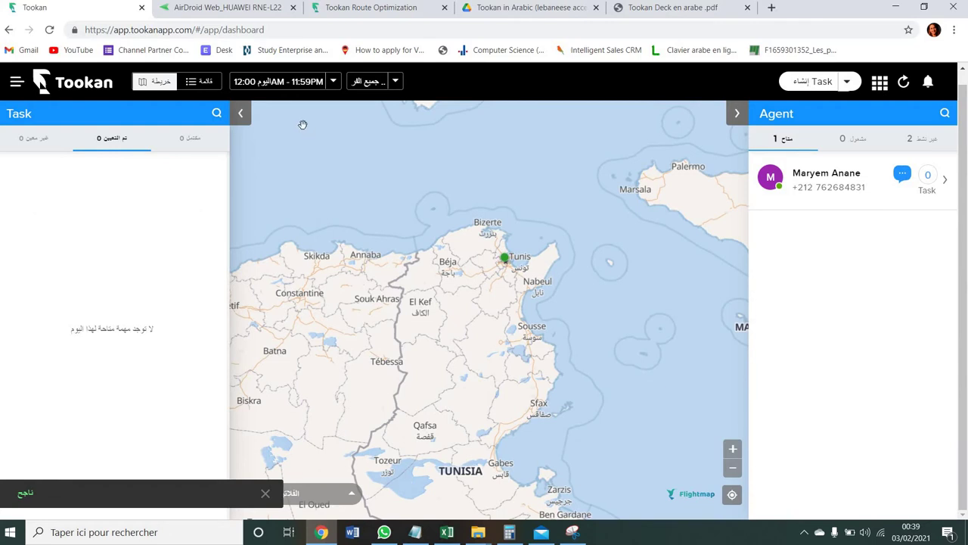
click(237, 15)
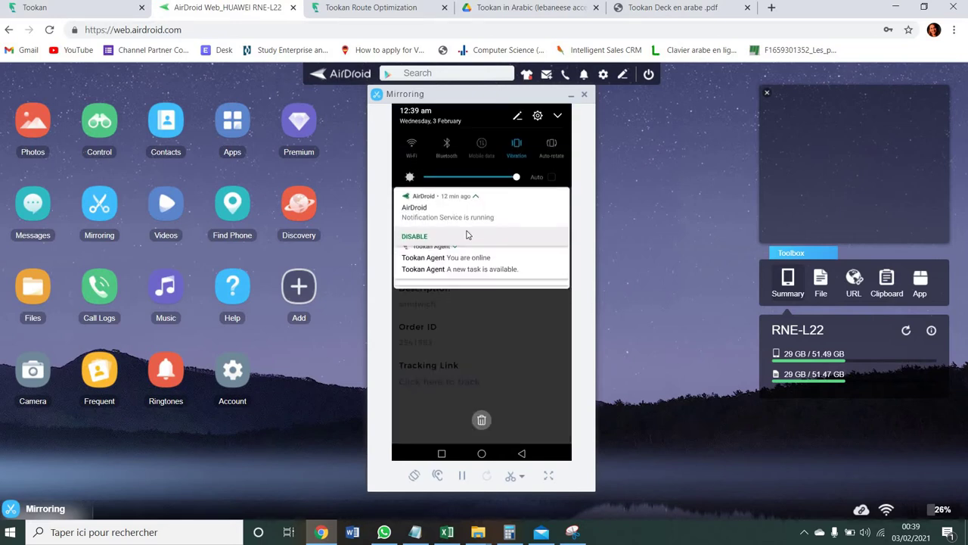
- Open the Tookan Agent new-task notification on the mirrored phone, then return to Tookan
click(509, 310)
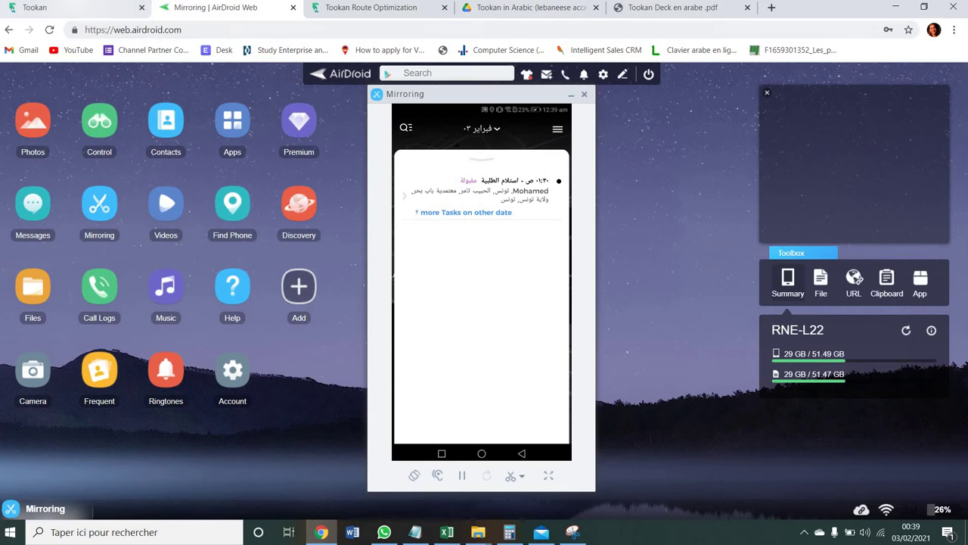
click(106, 13)
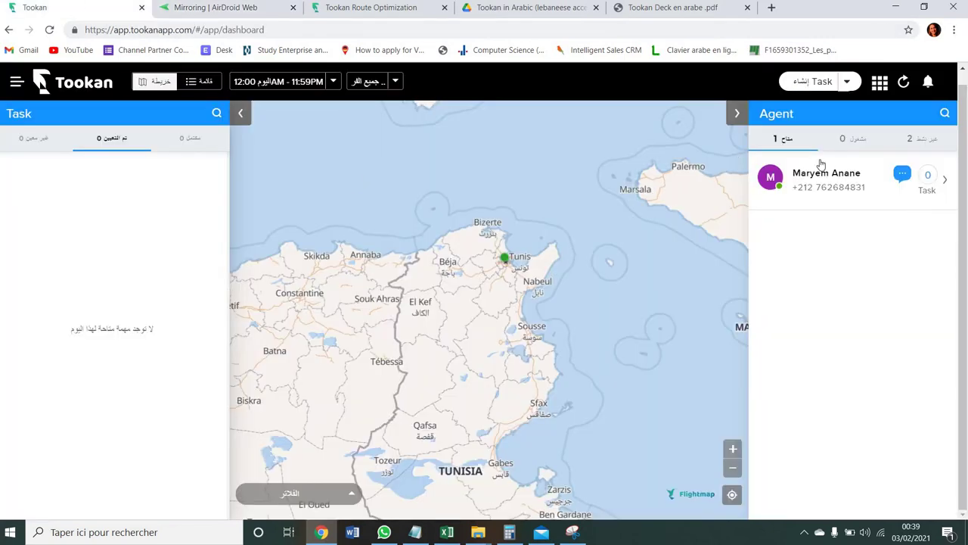
- Send the message 'hi' to the available agent through the chat
click(899, 174)
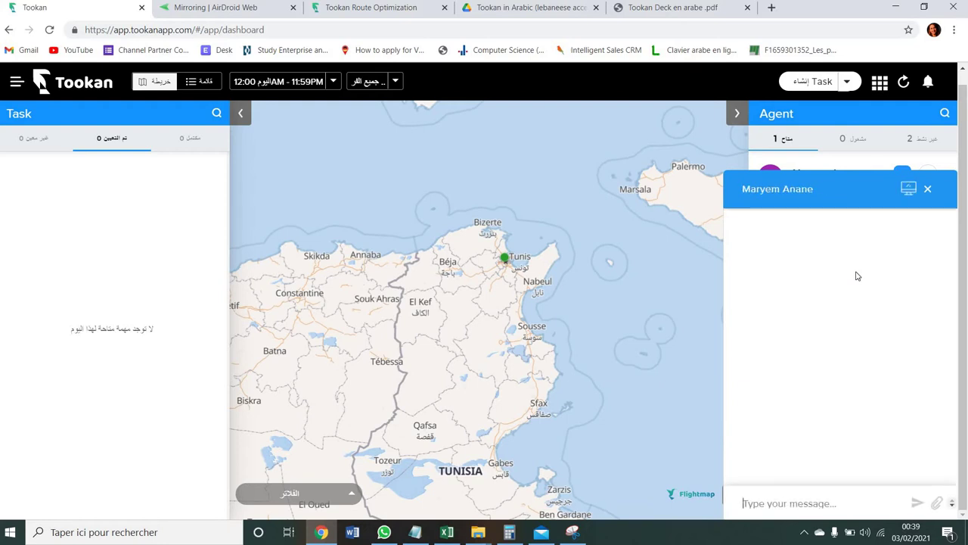
text(hi)
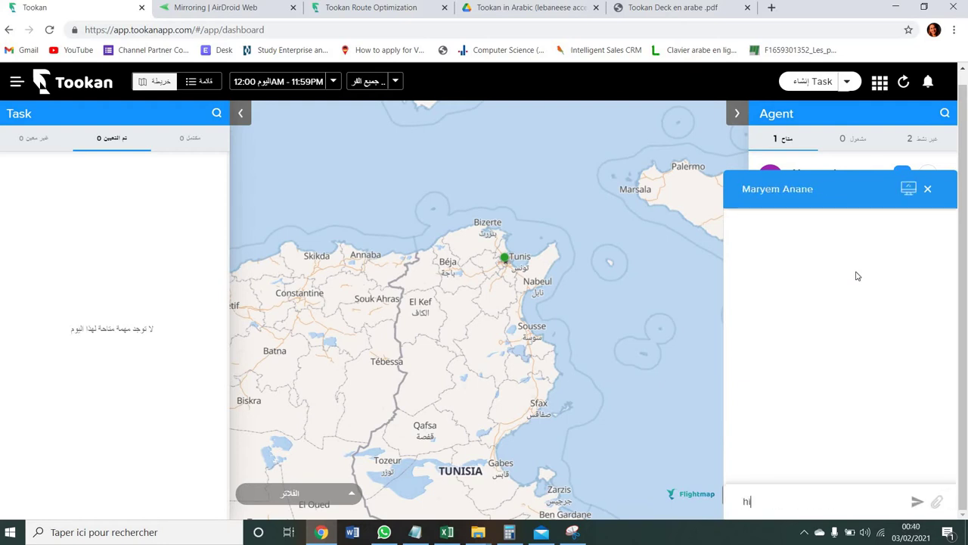
key(Return)
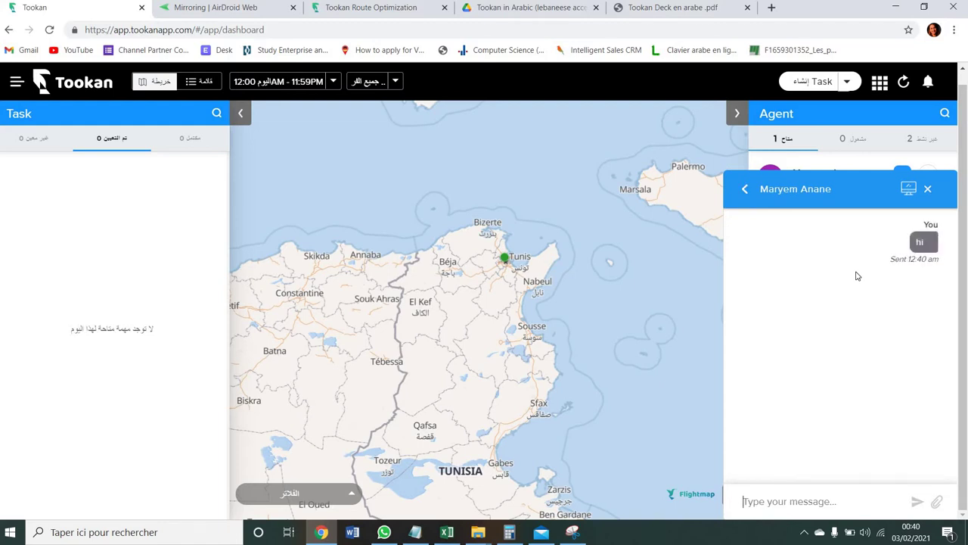
- Check the mirrored phone, close the agent chat, and dismiss the task-completed notification
click(266, 11)
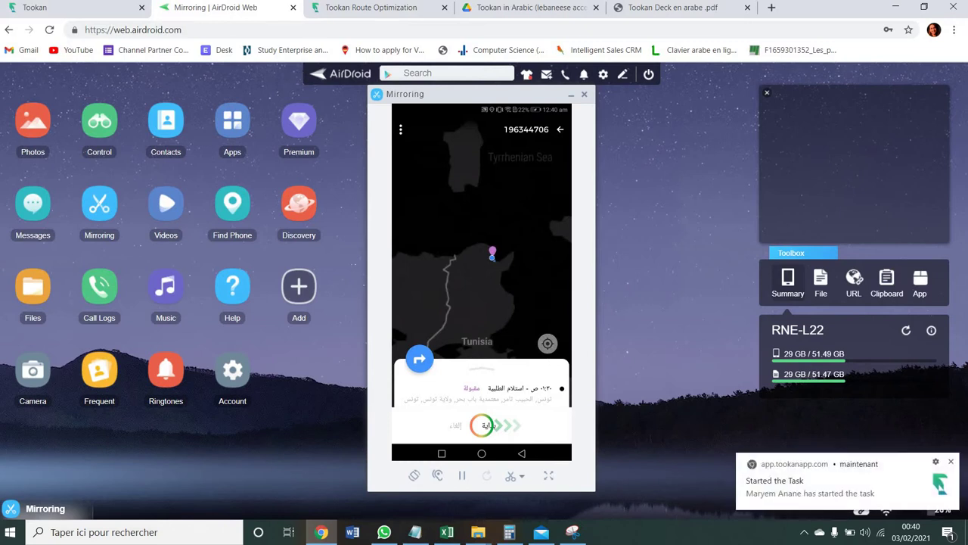
click(71, 8)
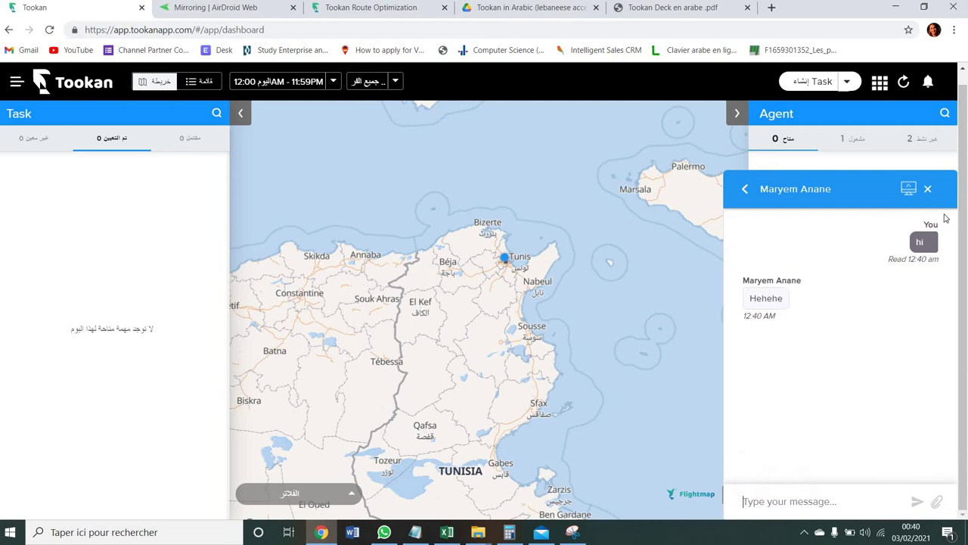
click(927, 189)
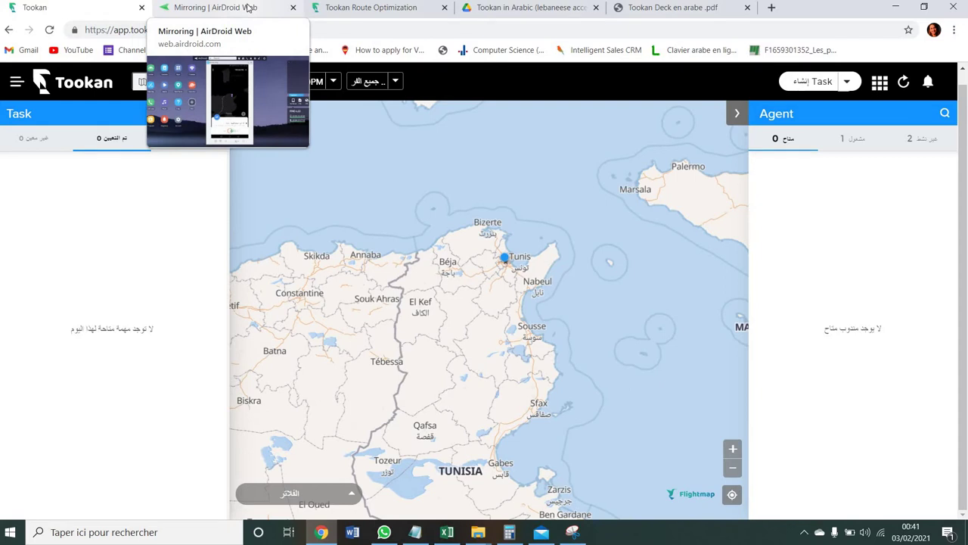
click(249, 8)
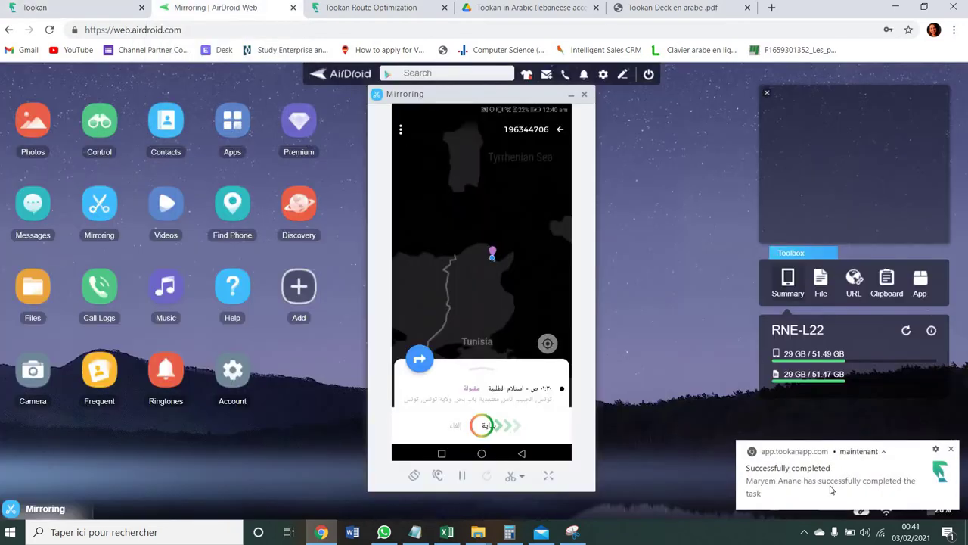
click(764, 500)
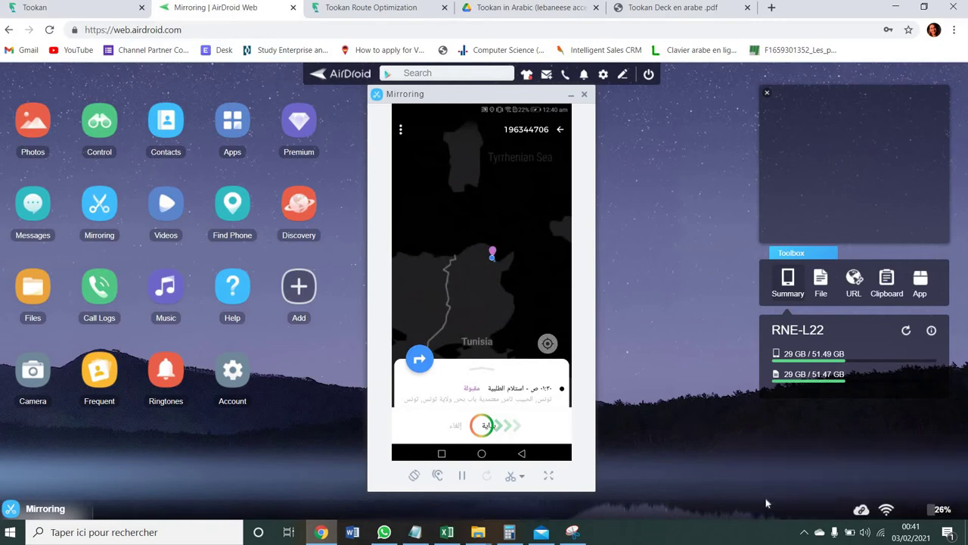
click(53, 7)
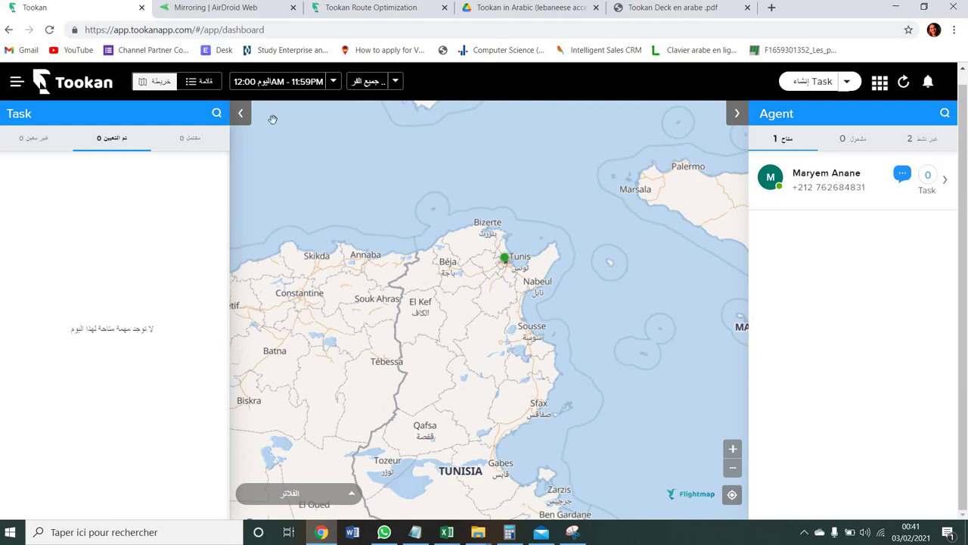
- Reload the dashboard to show the completed task, then centre the map on its Tunis pickup
click(187, 138)
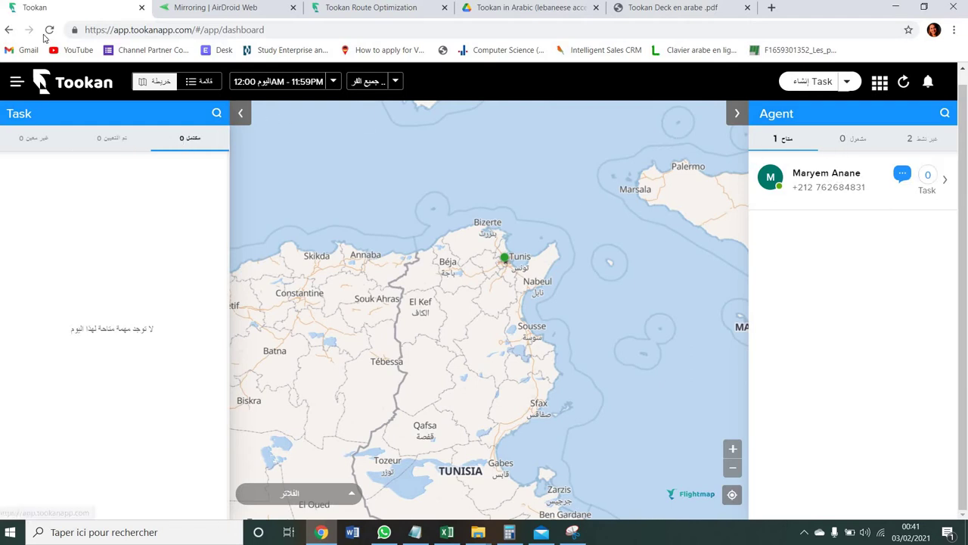
click(51, 30)
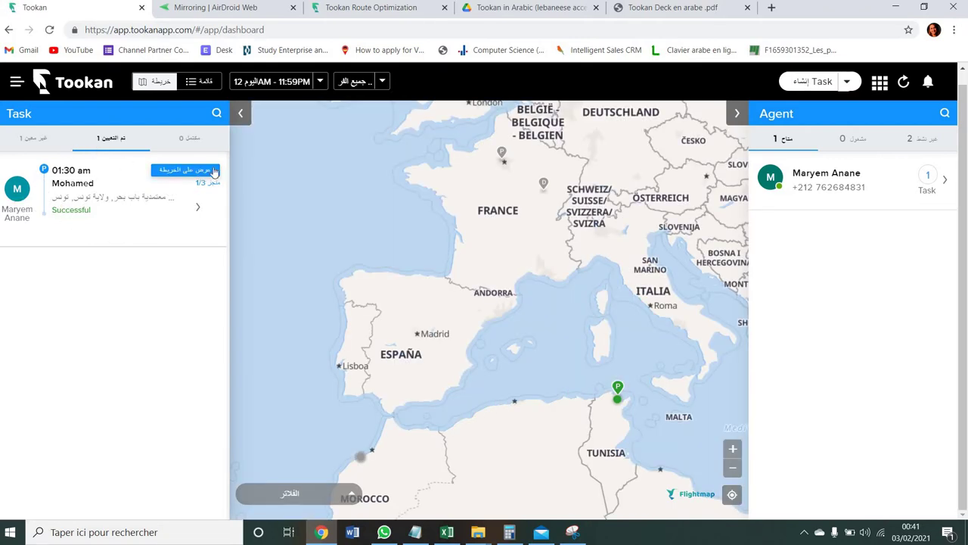
click(197, 174)
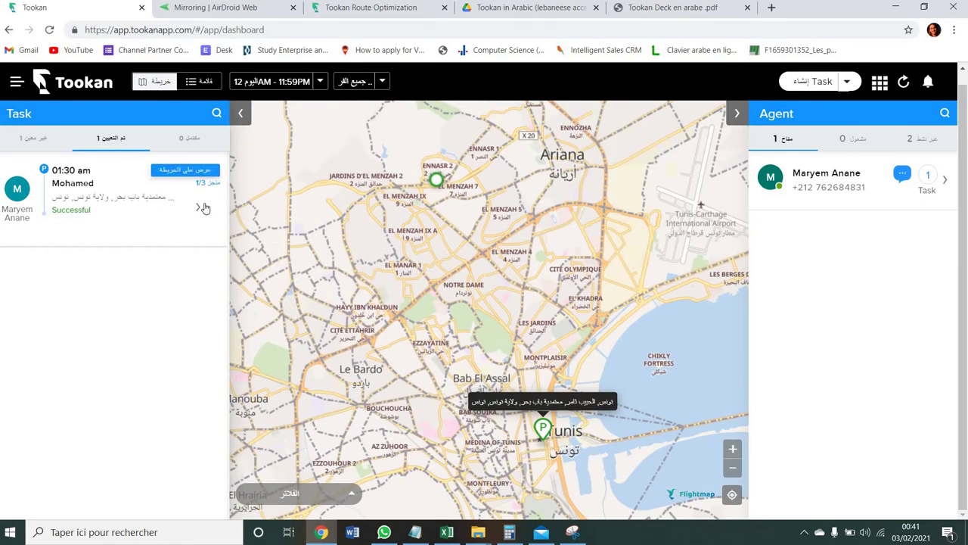
click(201, 207)
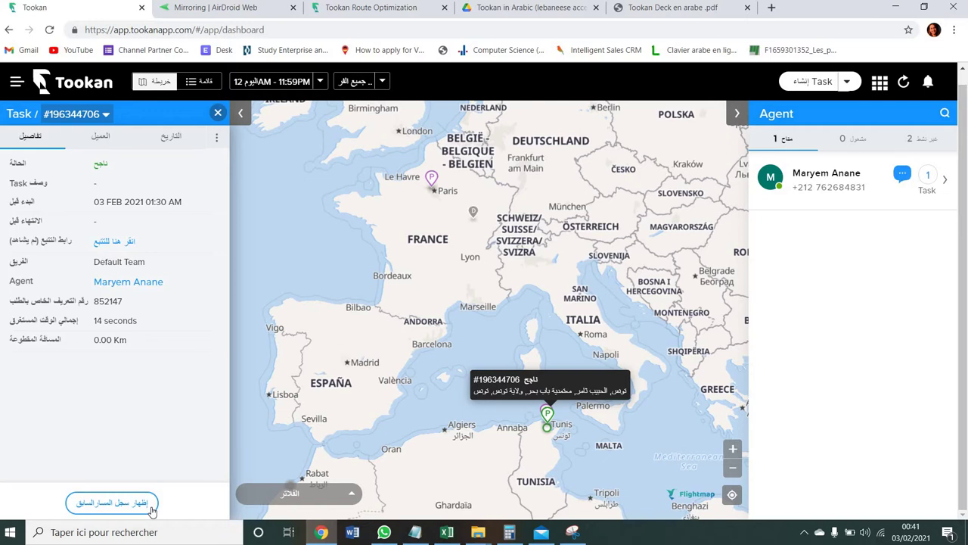
click(101, 505)
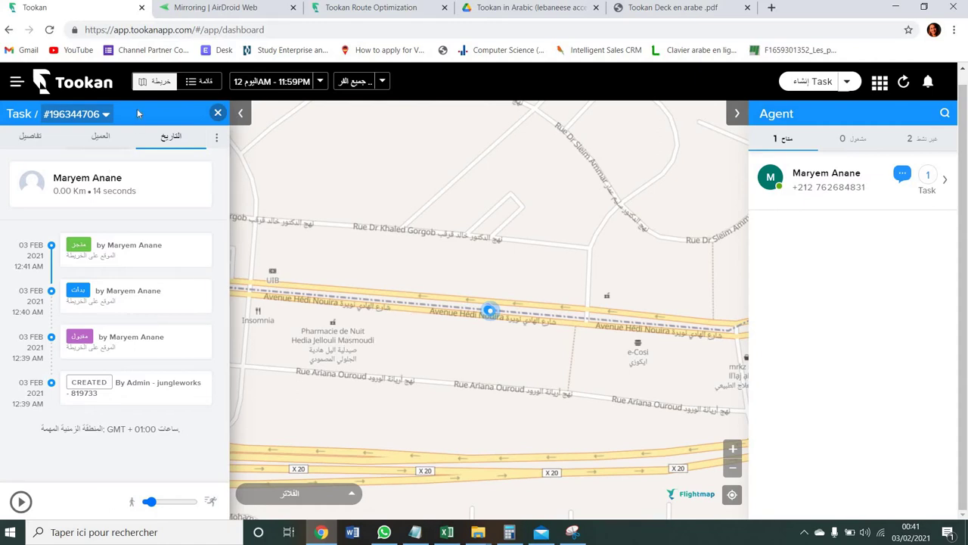
click(218, 113)
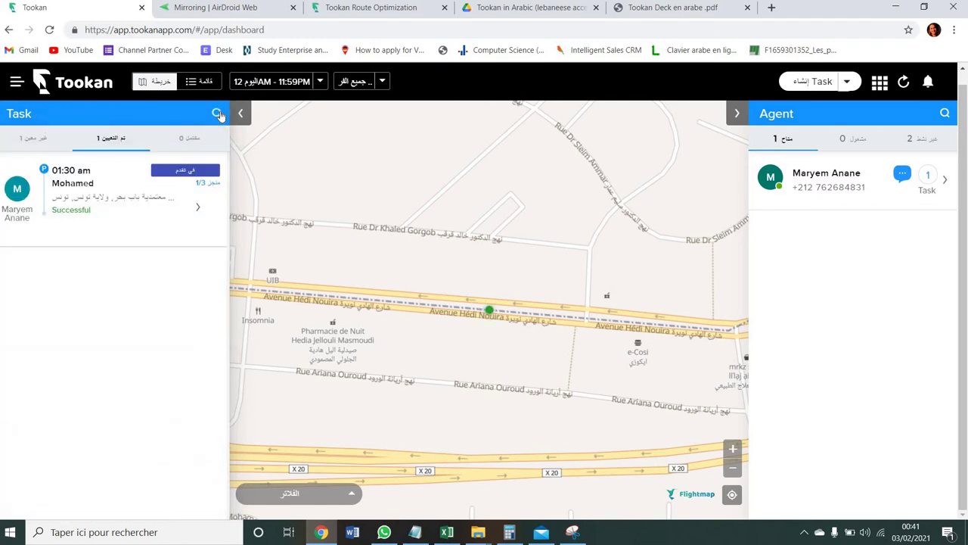
click(201, 214)
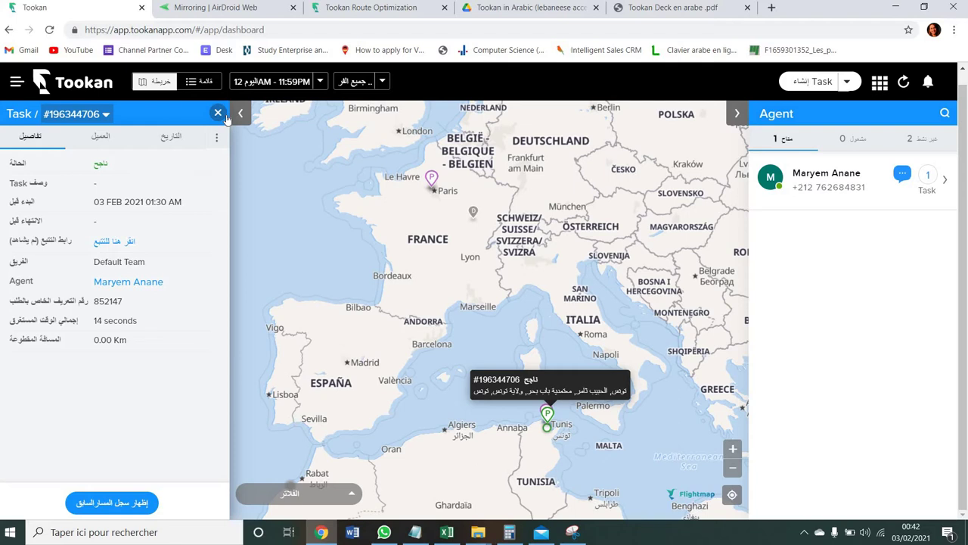
- Close the task panel, list the unassigned tasks, and bring up the Content agenda slide capture
click(221, 115)
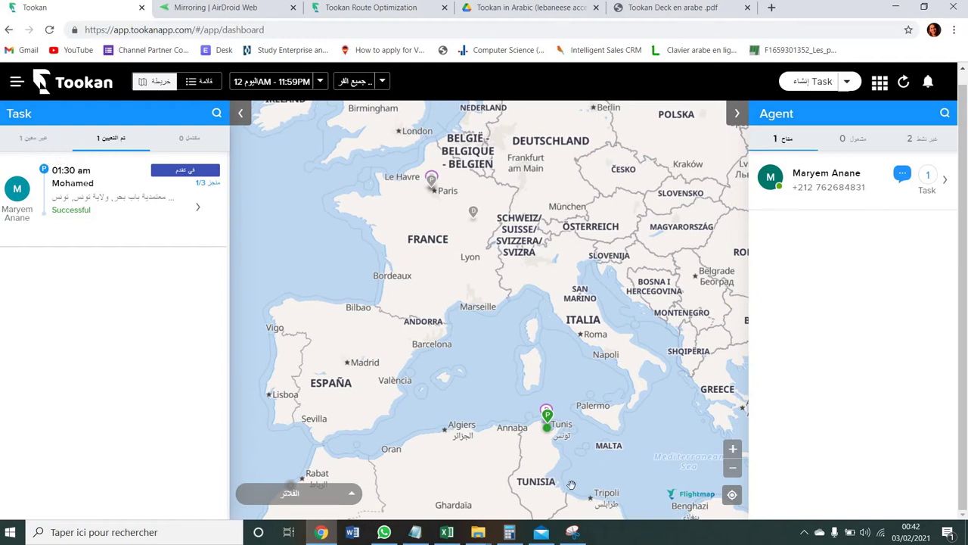
click(49, 142)
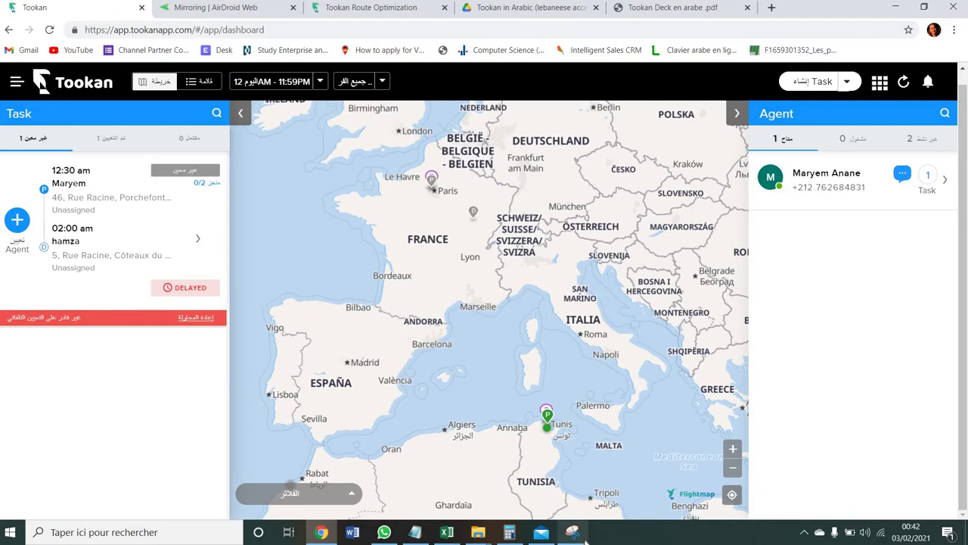
mouse_move(586, 541)
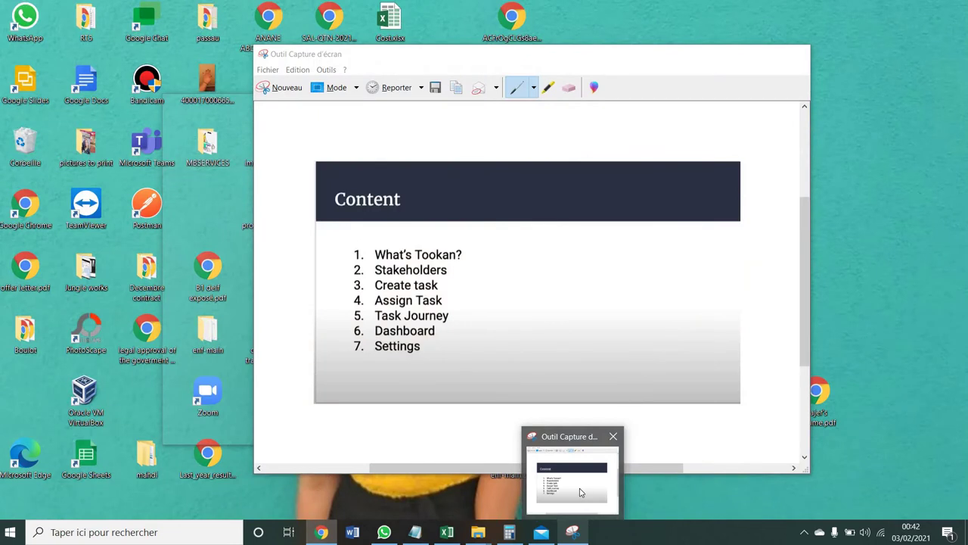
click(579, 485)
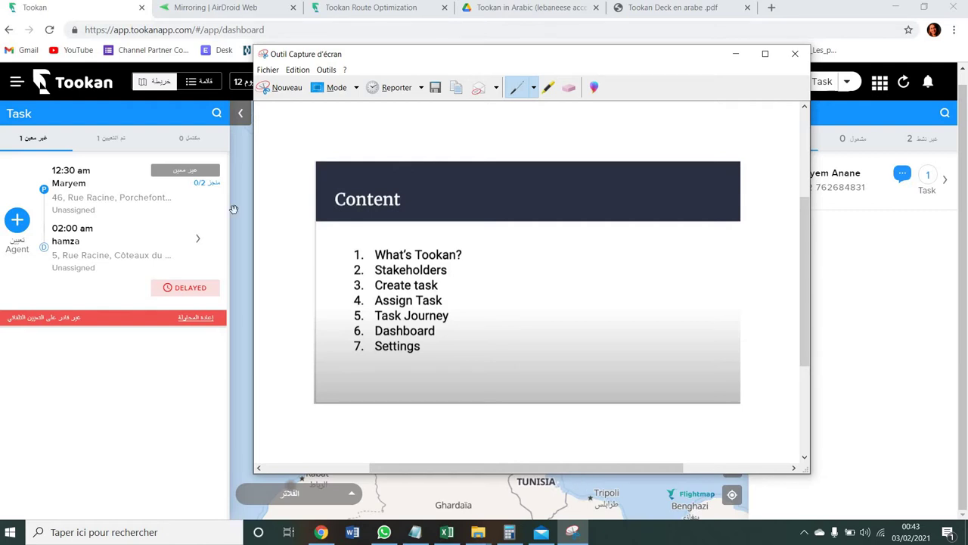
- Switch from the slide capture back to Tookan and open the /app/tasks list page
key(alt+Tab)
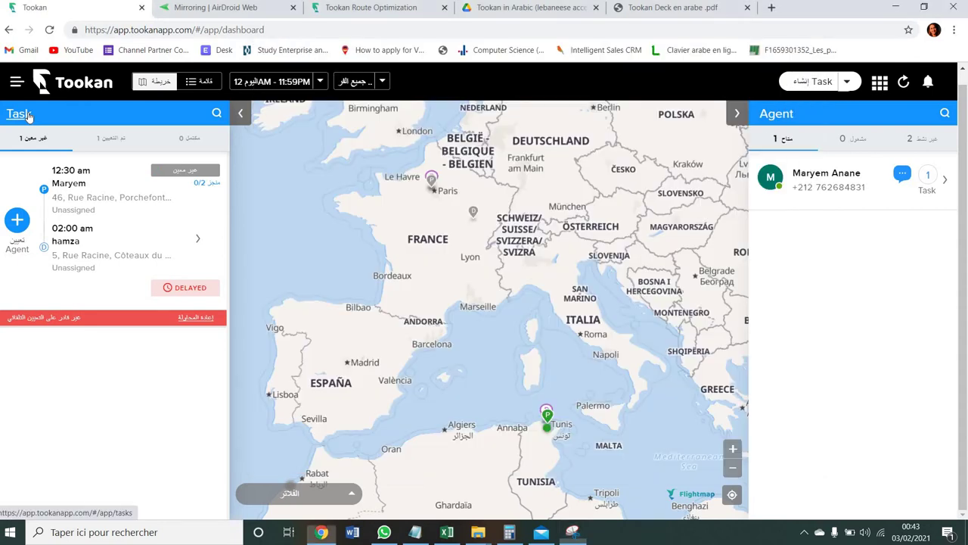
click(20, 114)
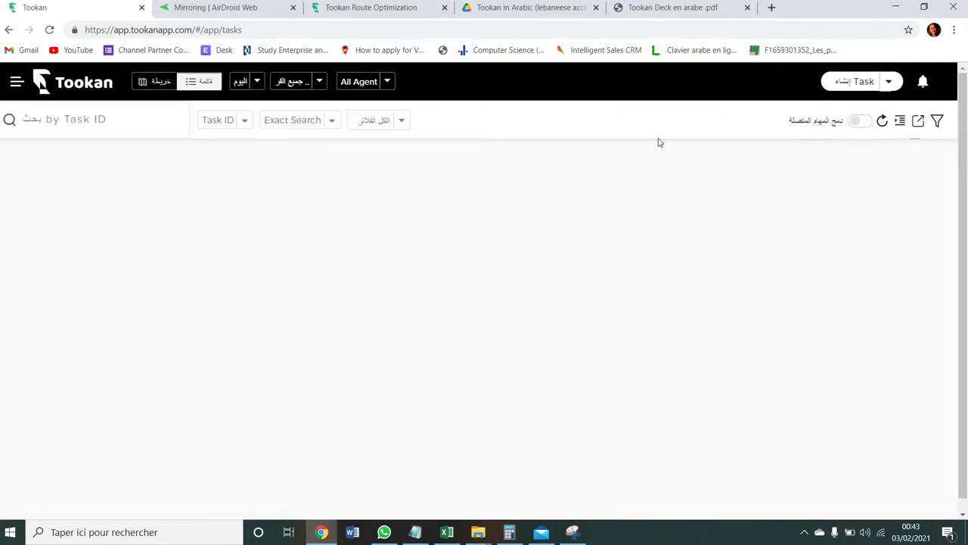
click(853, 82)
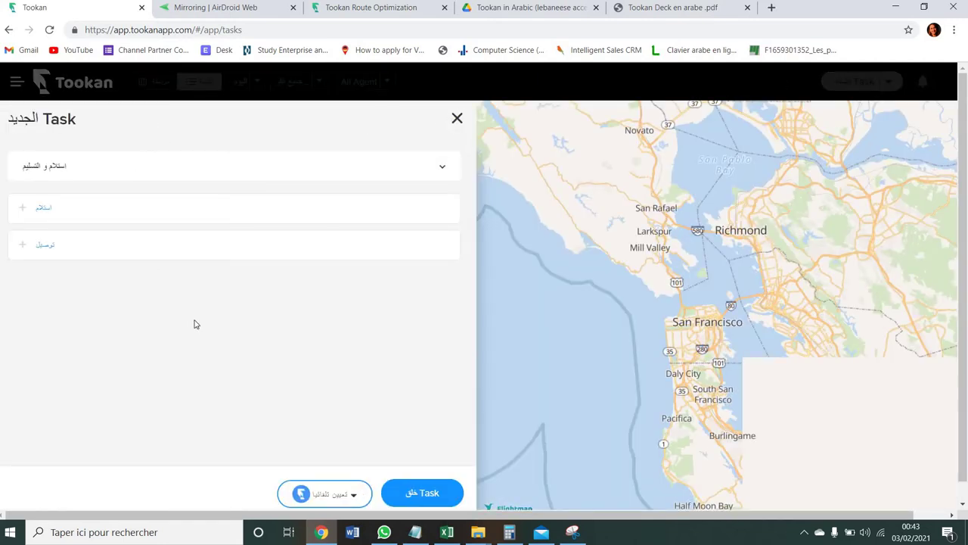
click(340, 495)
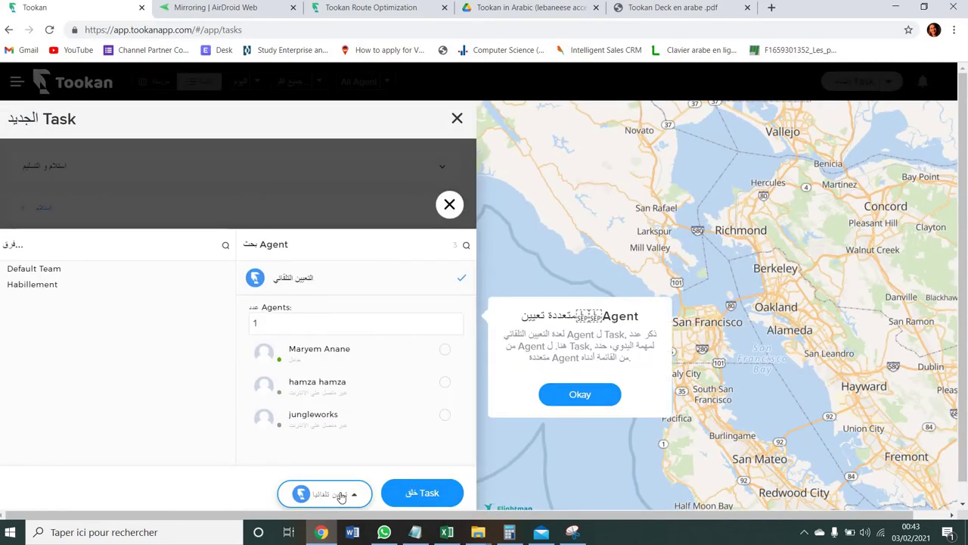
click(301, 354)
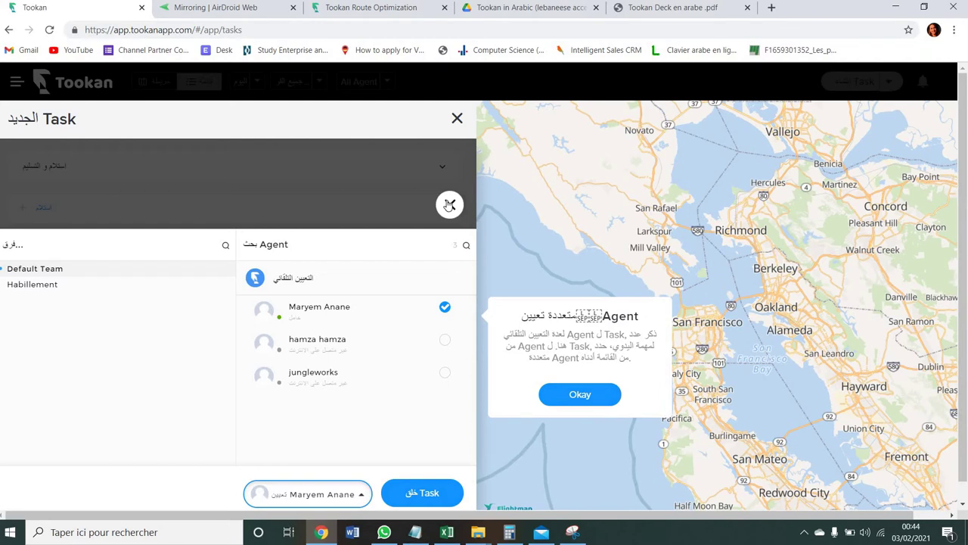
click(449, 204)
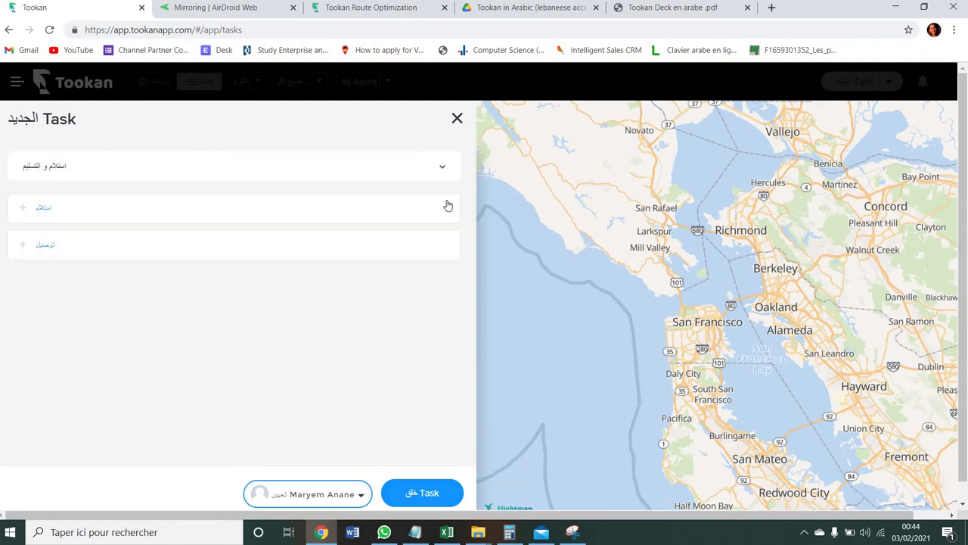
click(457, 118)
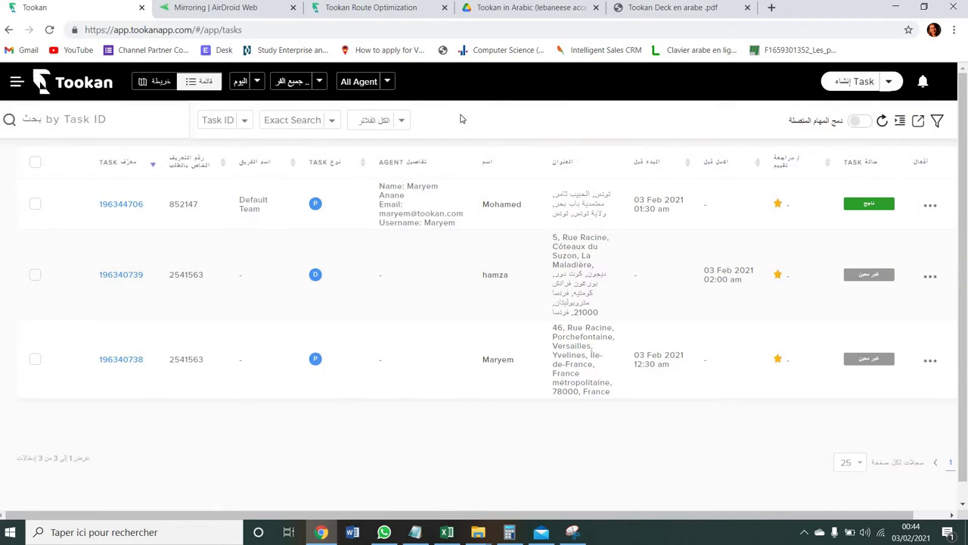
- Hide the slide, toggle between map and list views, and open the 'All filters' status dropdown
click(574, 534)
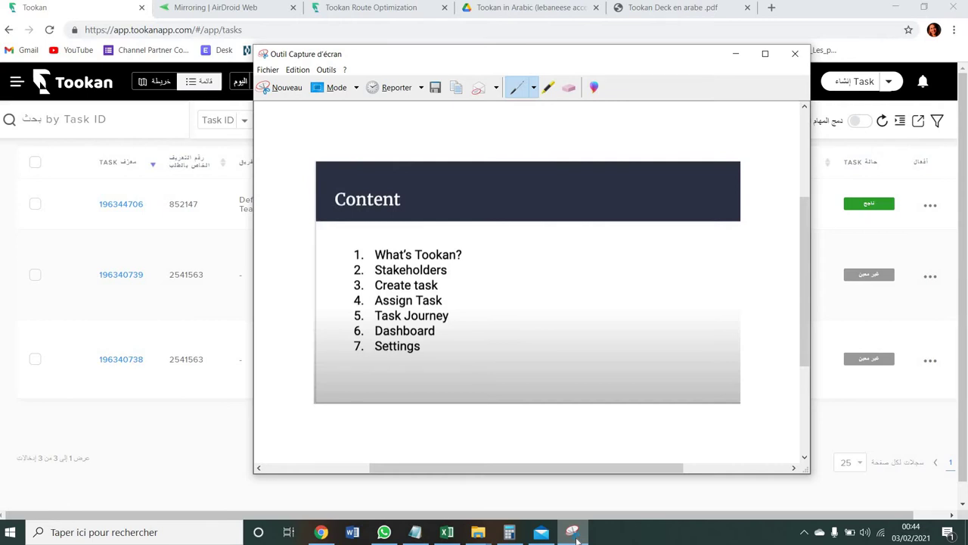
click(574, 533)
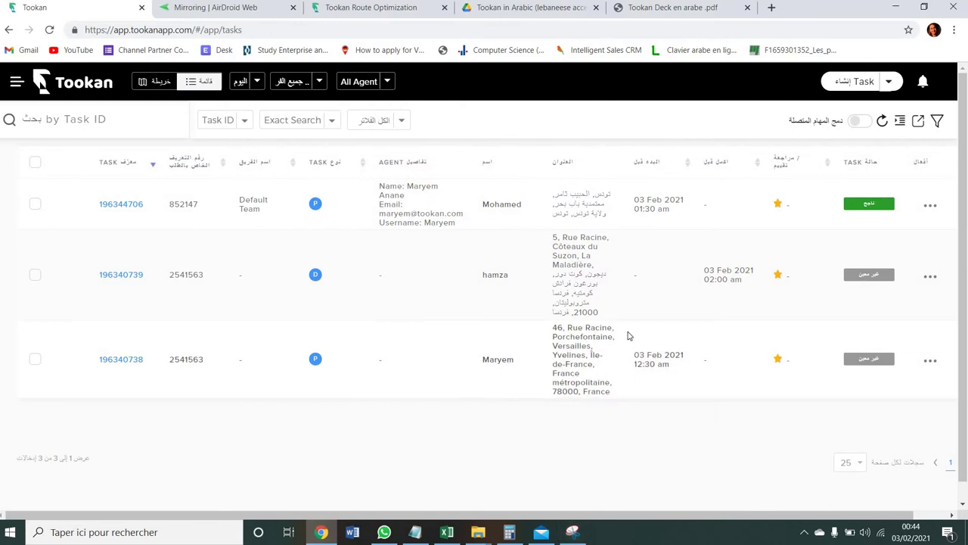
click(397, 121)
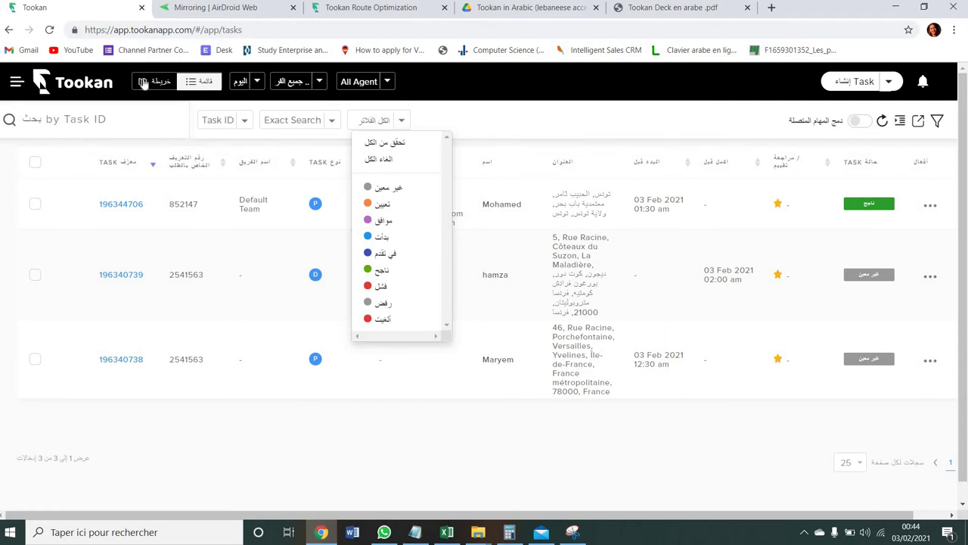
click(168, 81)
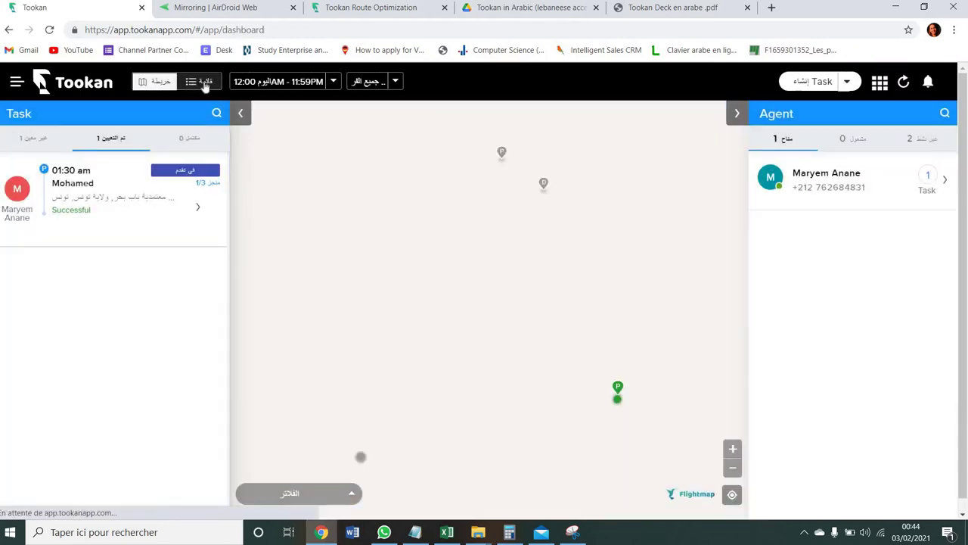
click(204, 85)
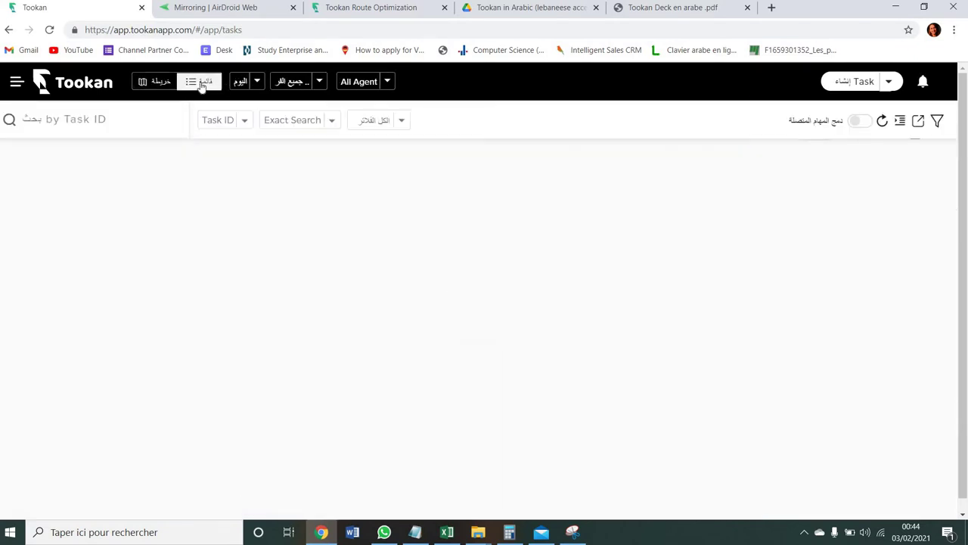
click(404, 121)
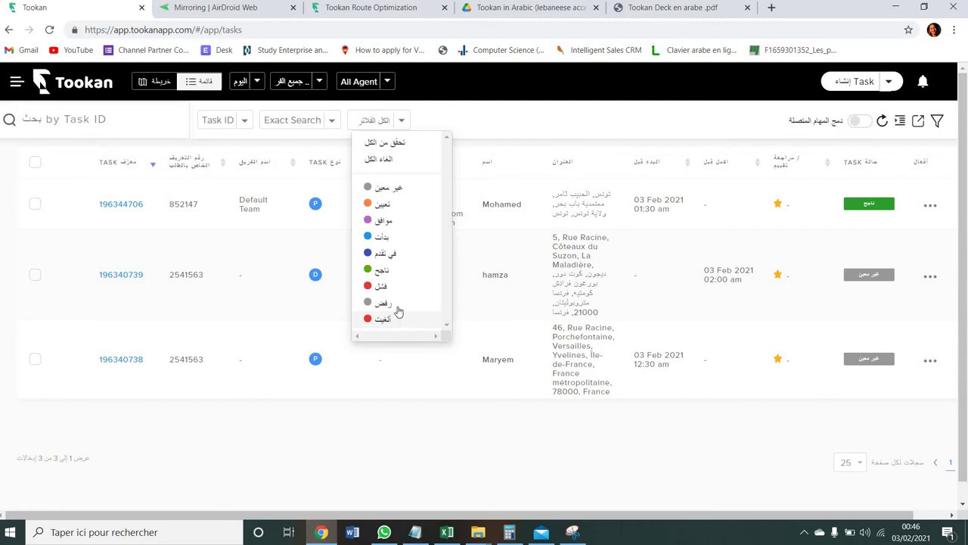
- Close the status filter, glance at the Content slide, then switch the tasks page to map view
click(401, 122)
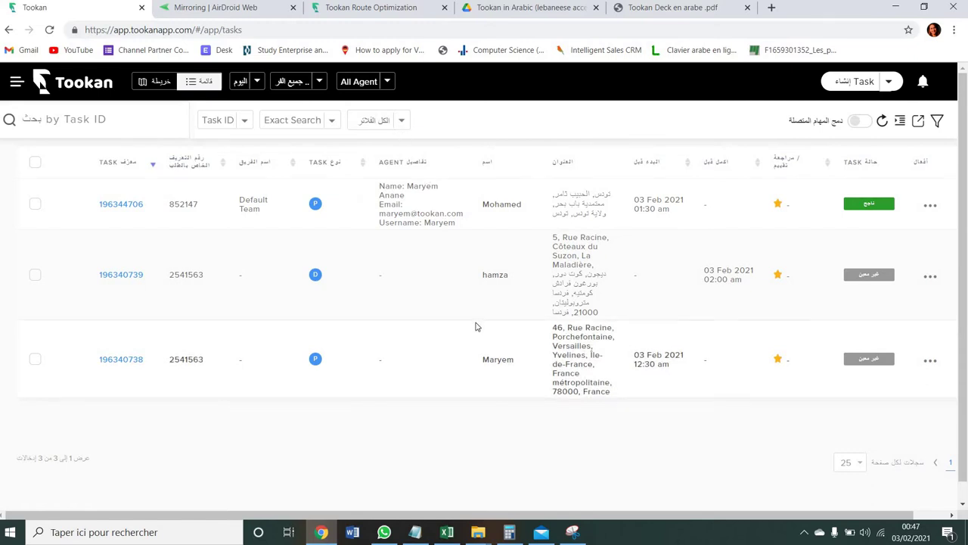
click(571, 532)
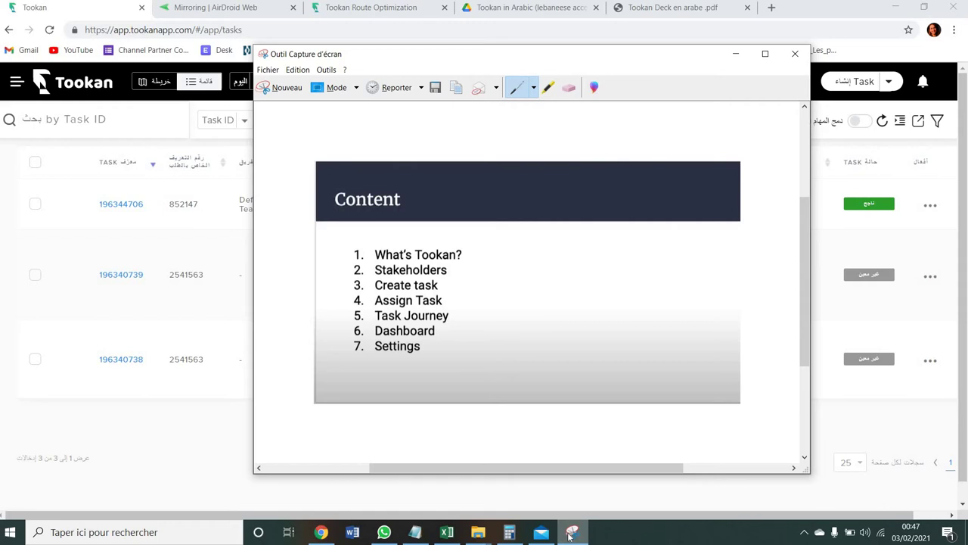
click(571, 534)
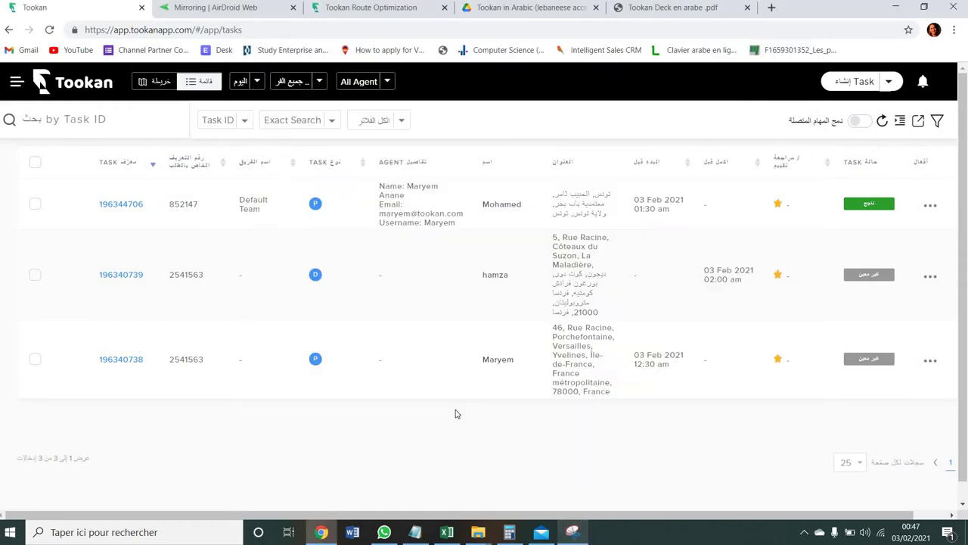
click(141, 81)
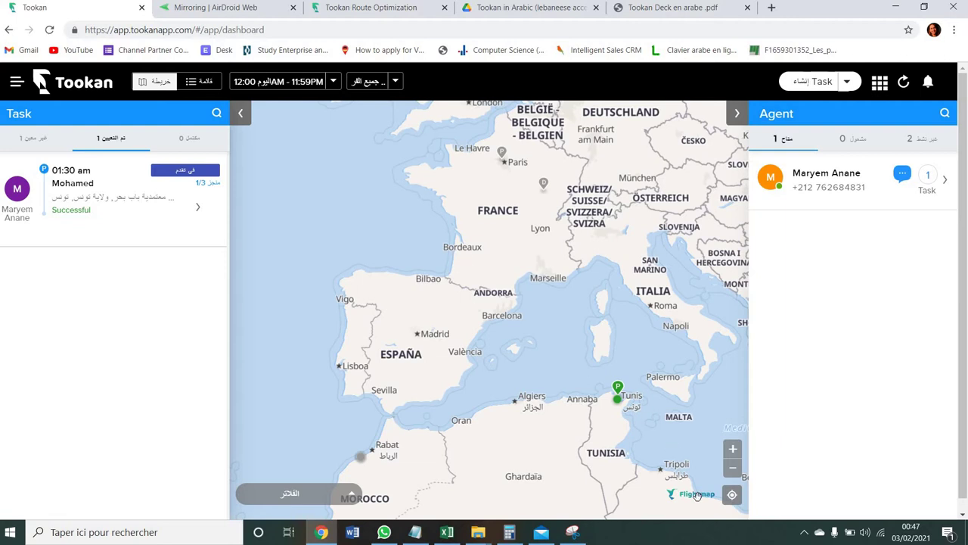
- Pan the map east toward Tunis and list the Unassigned (غير معين) tasks
drag(692, 501, 593, 469)
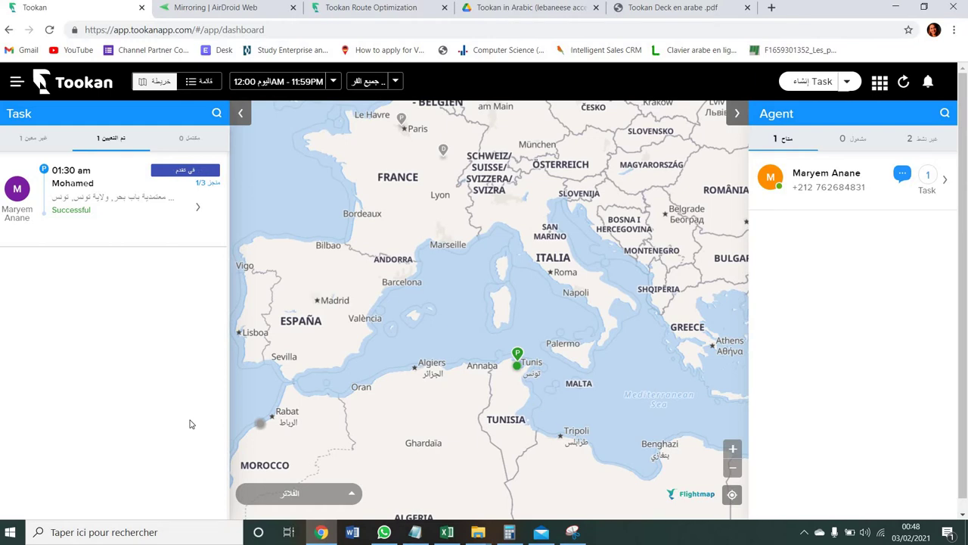
click(39, 146)
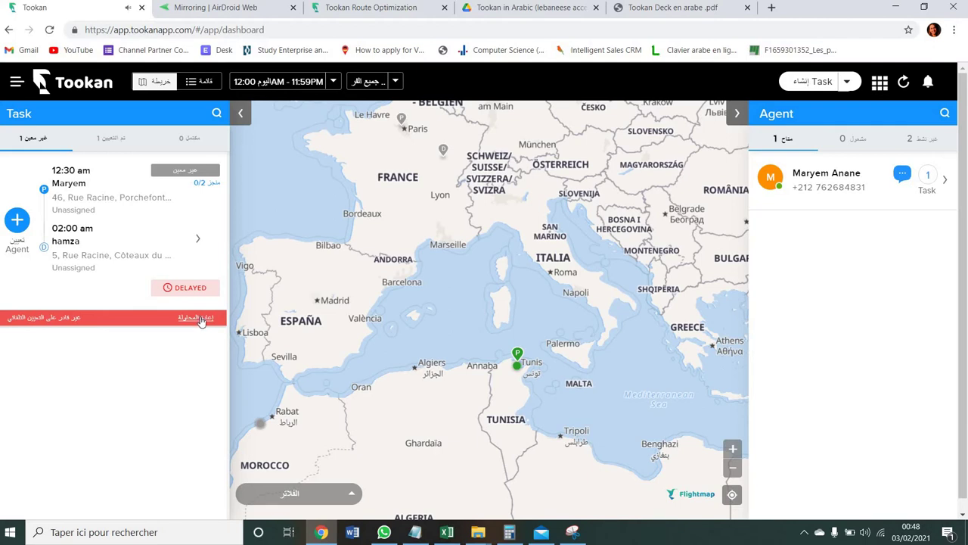
click(237, 9)
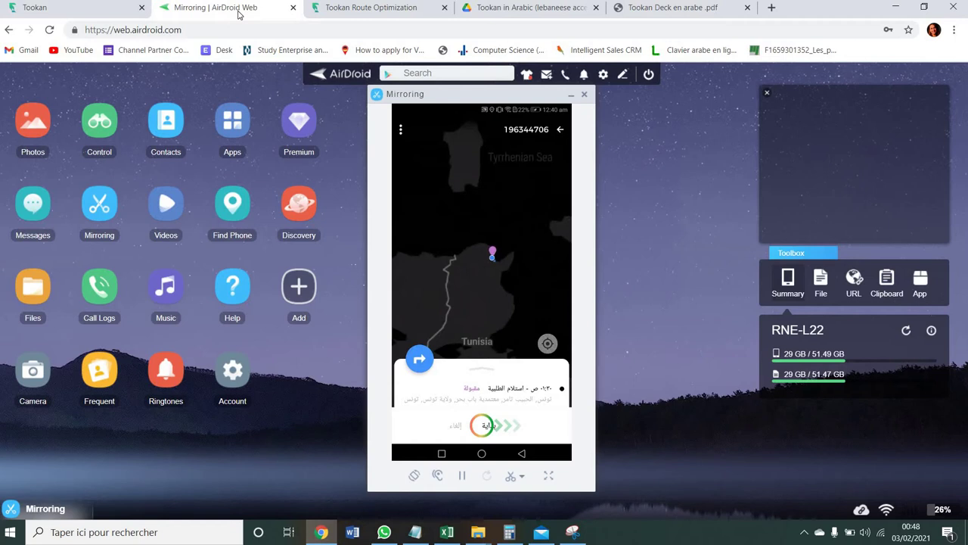
click(28, 10)
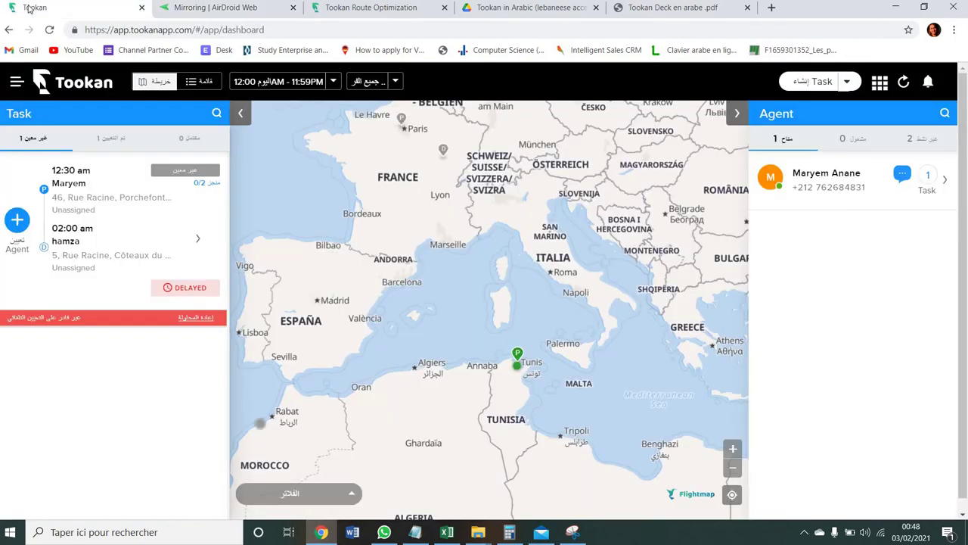
- Check the Assigned and Completed tabs, then reload so the 01:30 am task shows Successful
click(111, 136)
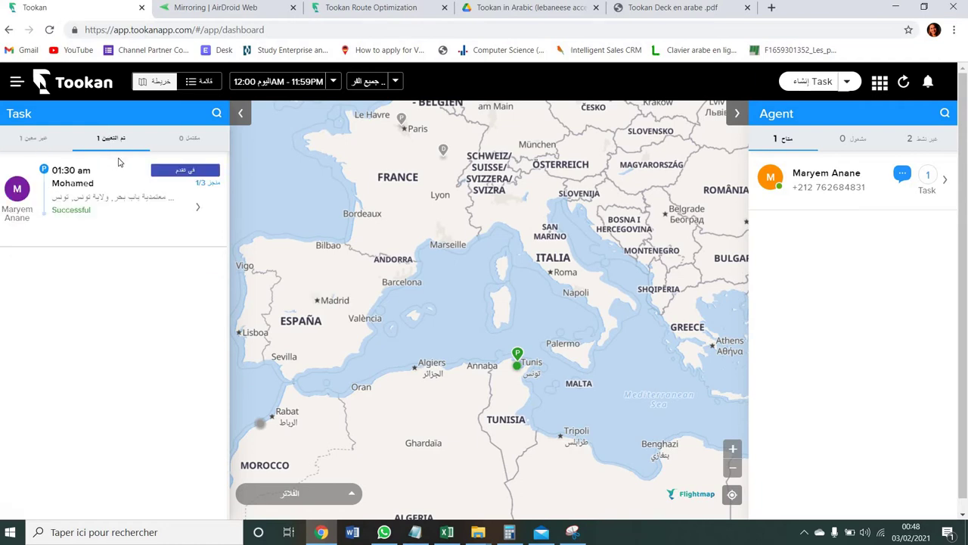
click(195, 141)
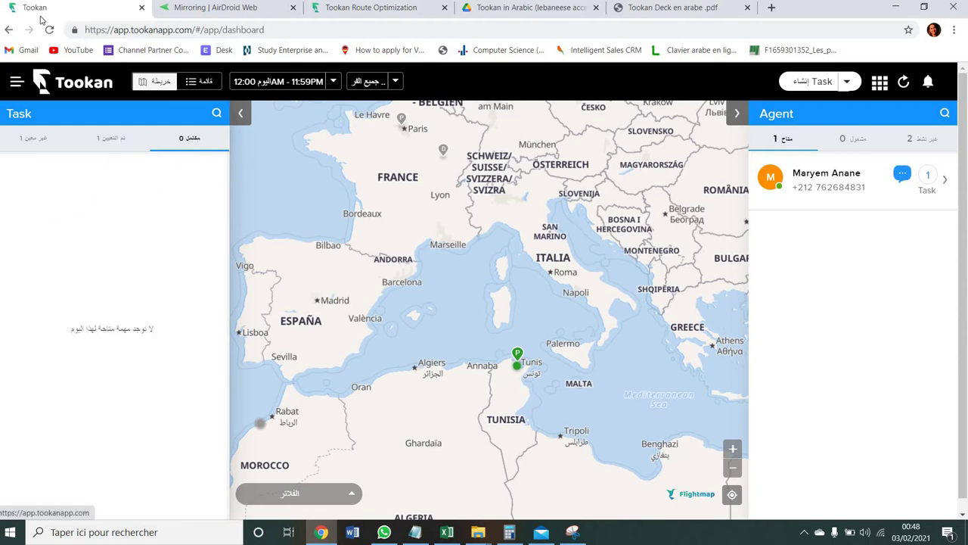
click(48, 30)
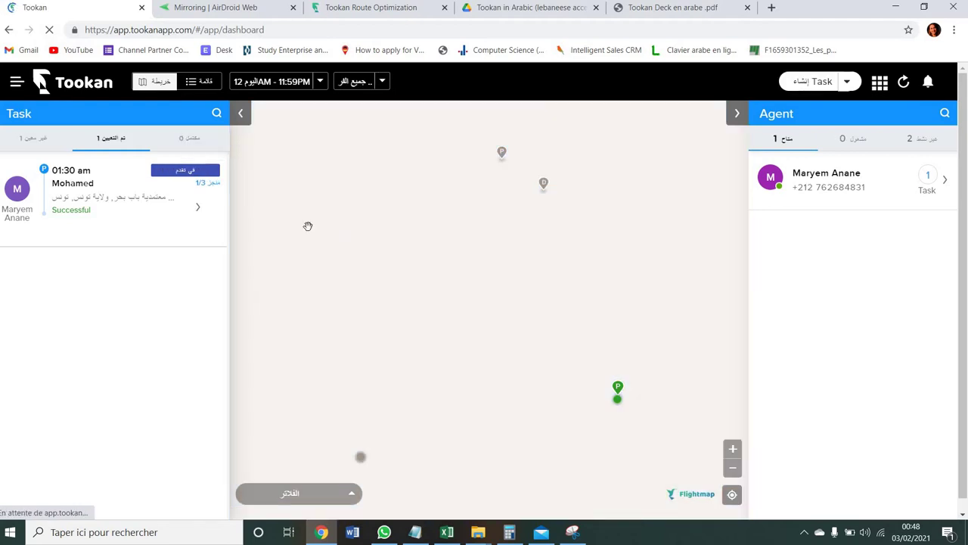
click(194, 205)
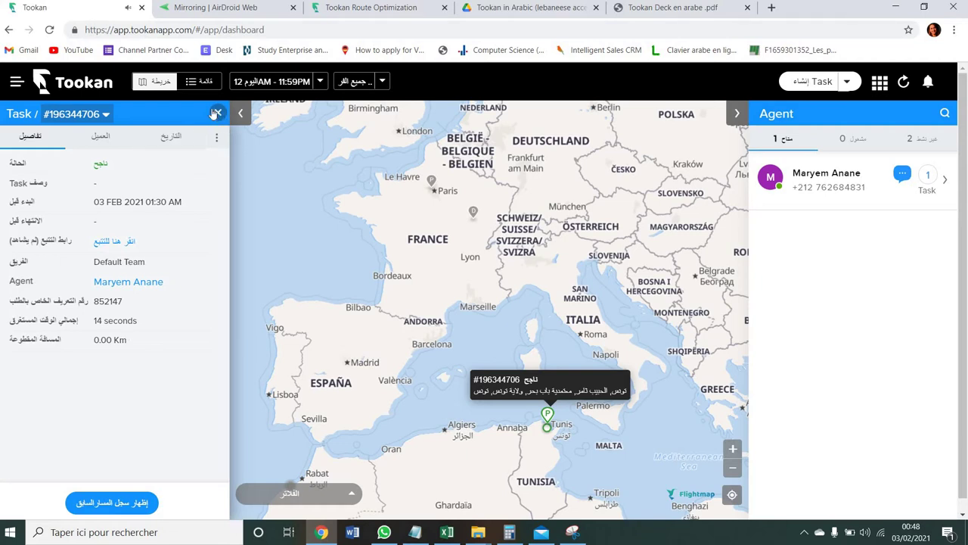
click(217, 113)
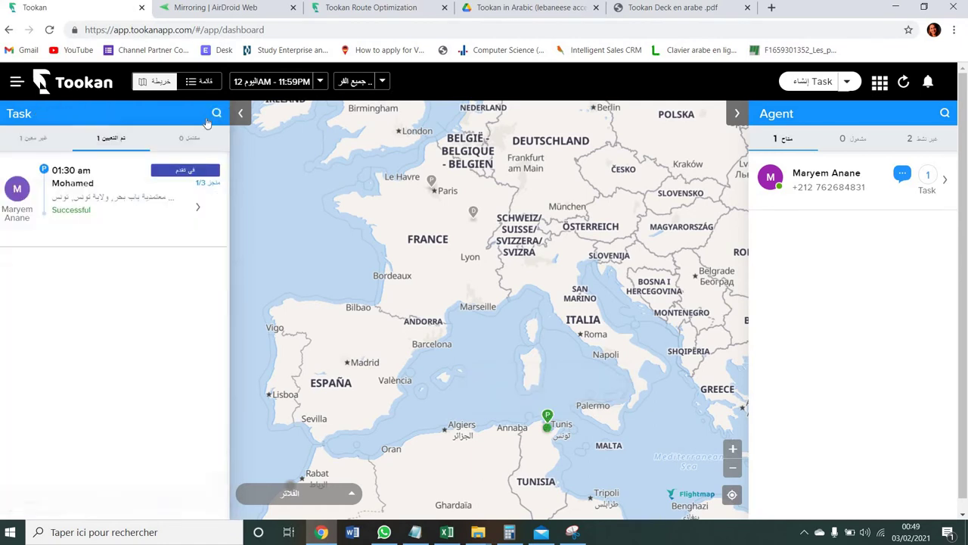
click(105, 140)
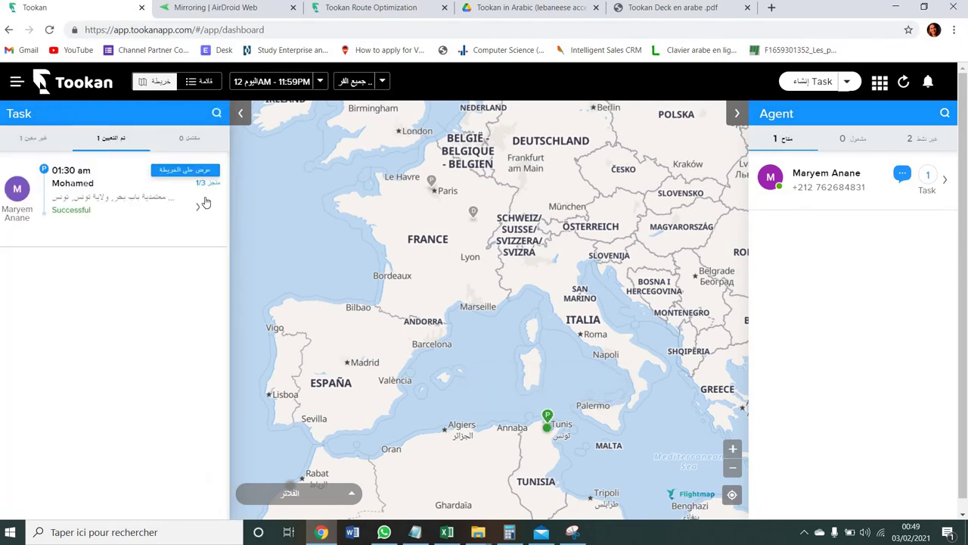
click(210, 175)
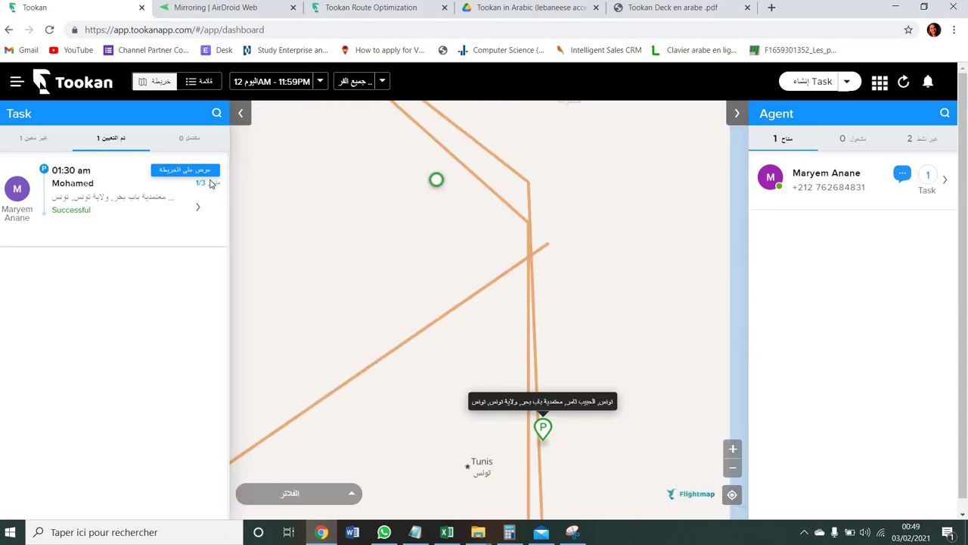
click(212, 184)
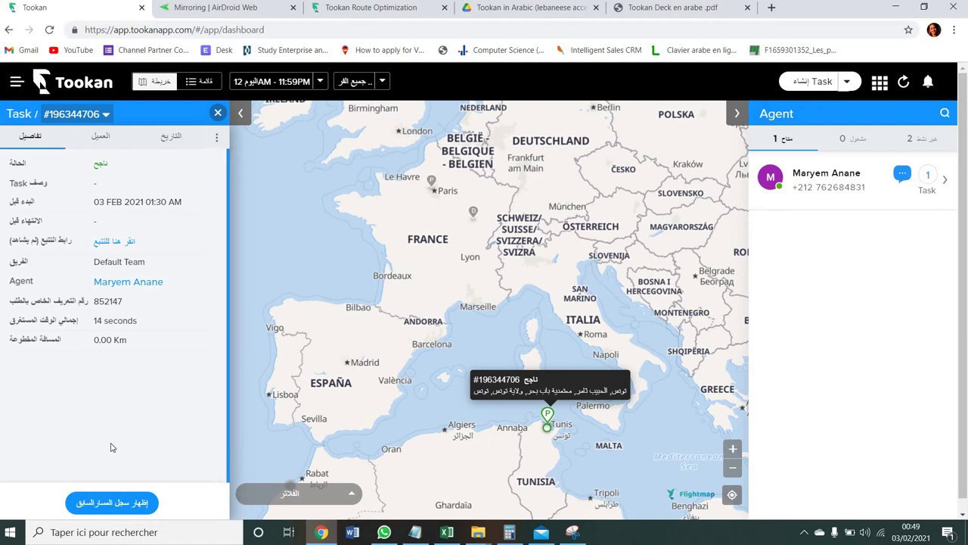
- Check the job's related task IDs dropdown and bring up the tracking link's context menu
click(75, 114)
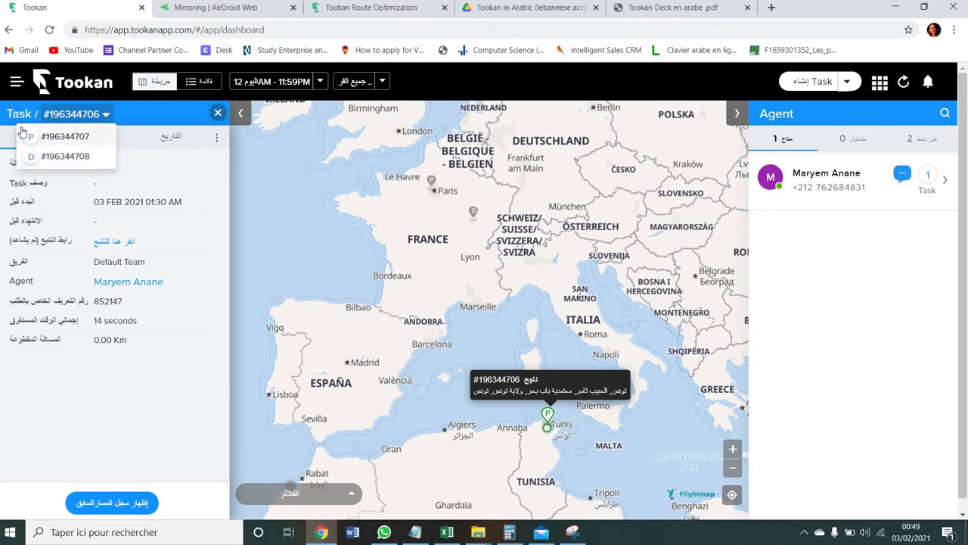
click(22, 217)
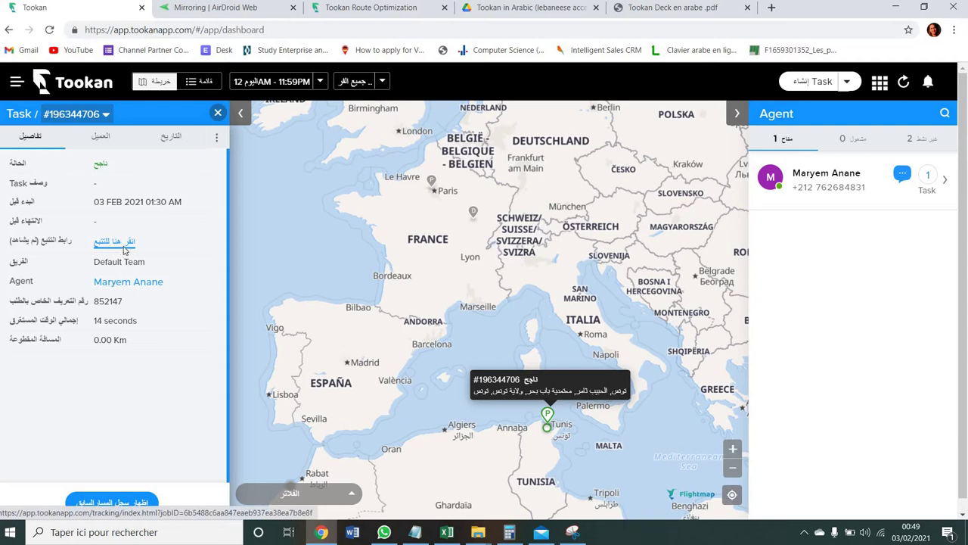
right_click(125, 250)
click(142, 257)
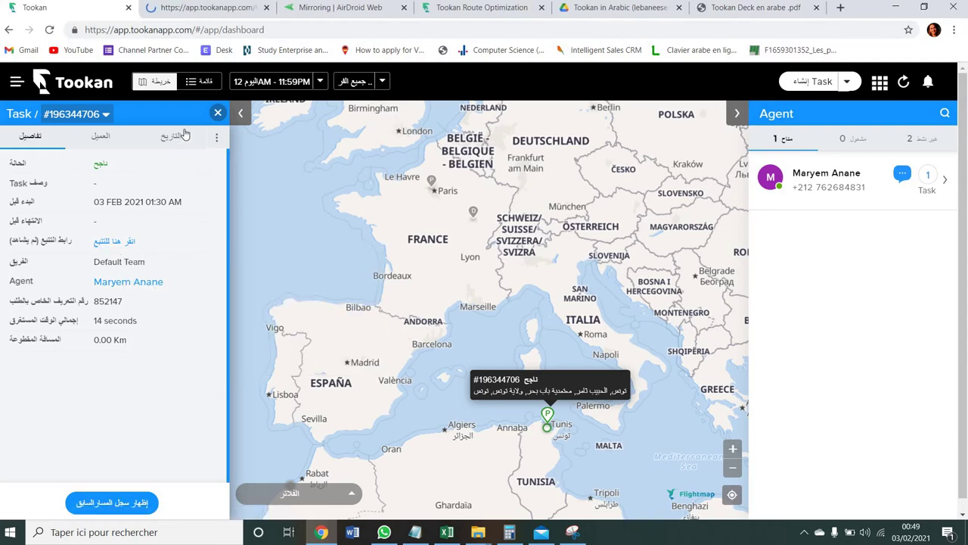
click(196, 12)
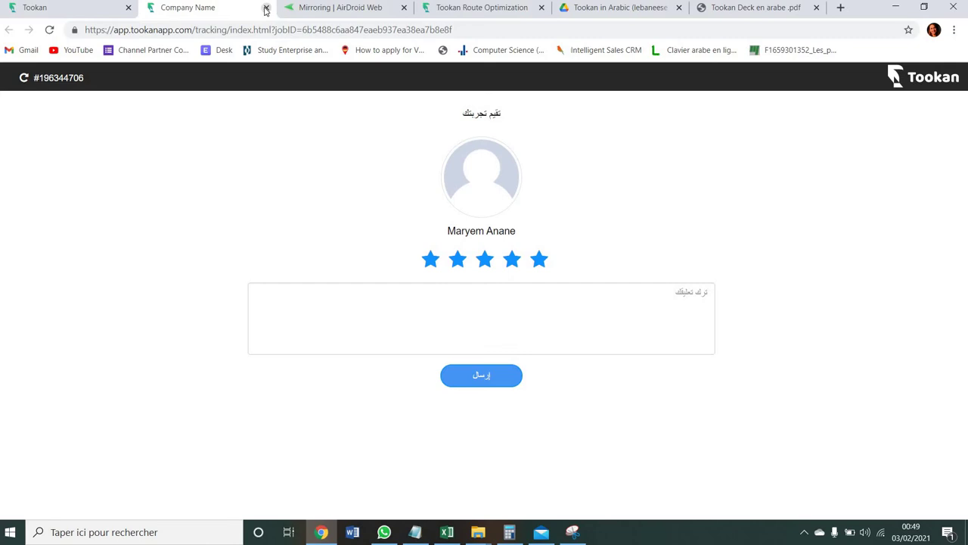
click(266, 9)
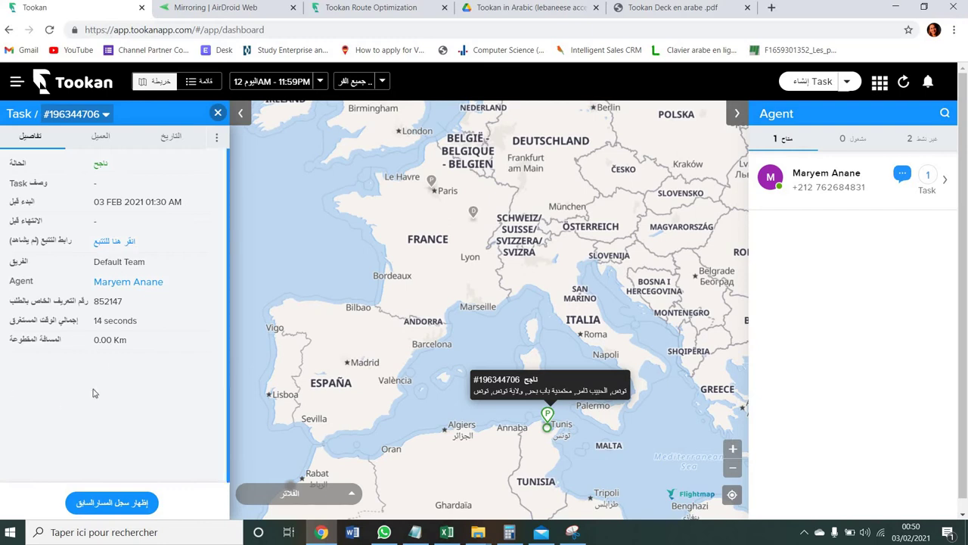
click(155, 505)
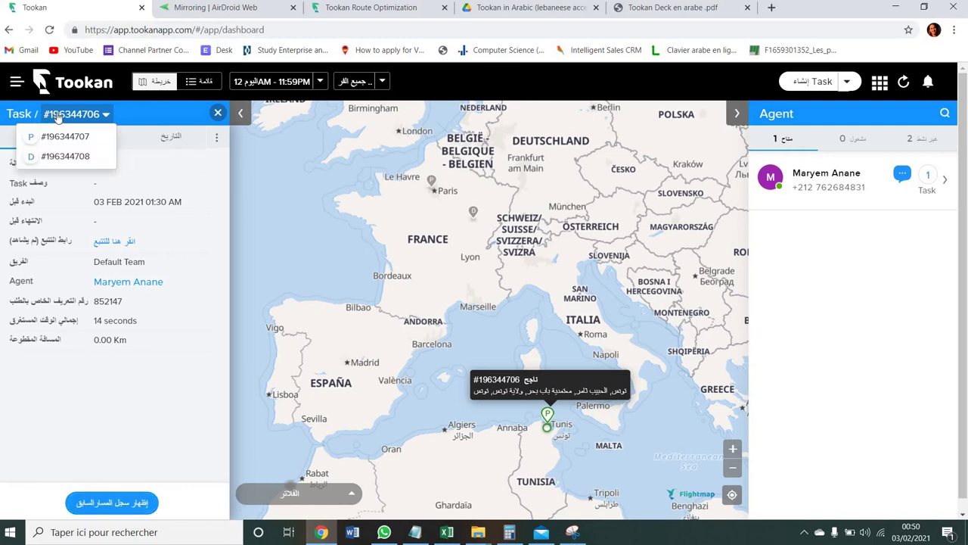
click(139, 504)
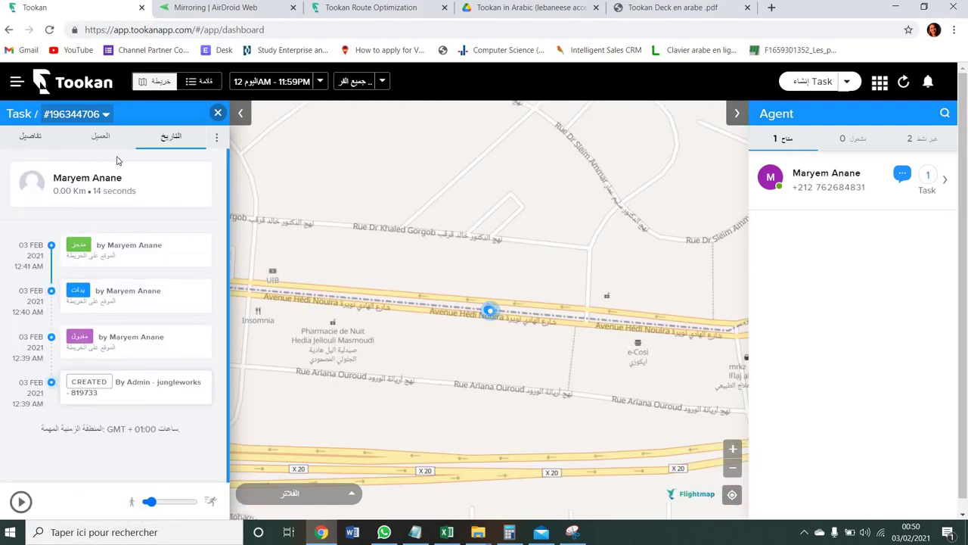
click(99, 135)
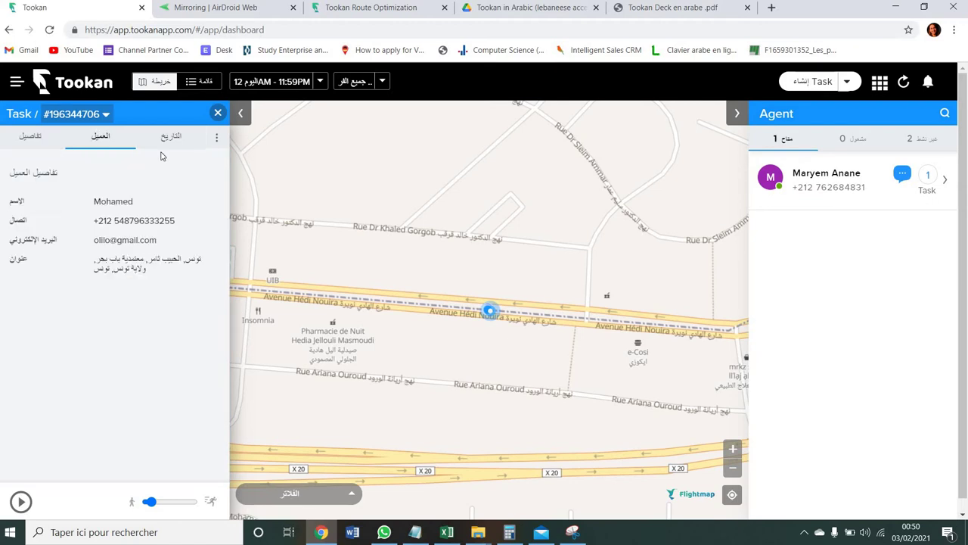
click(218, 113)
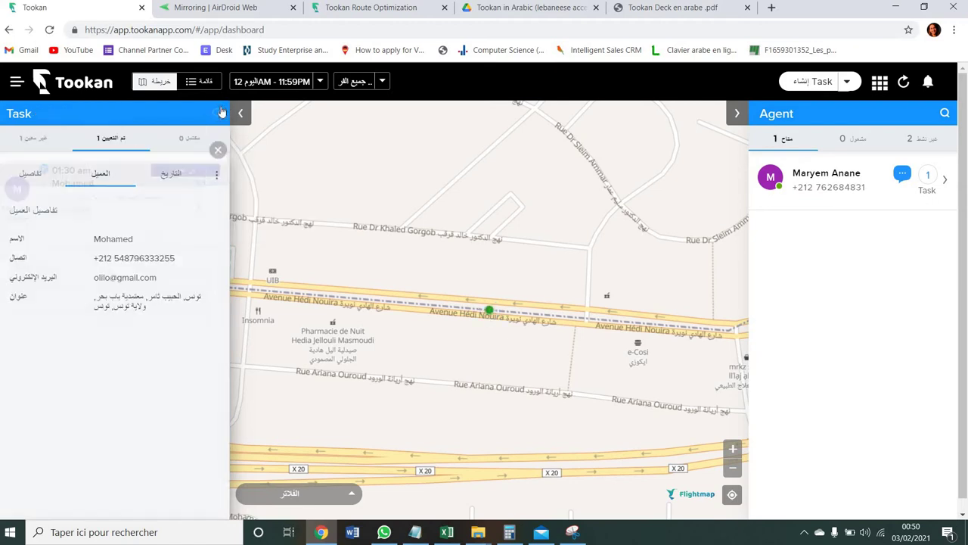
- Reopen the successful 01:30 am task, recheck its related IDs, customer and history, then close it
click(187, 140)
click(123, 137)
click(121, 213)
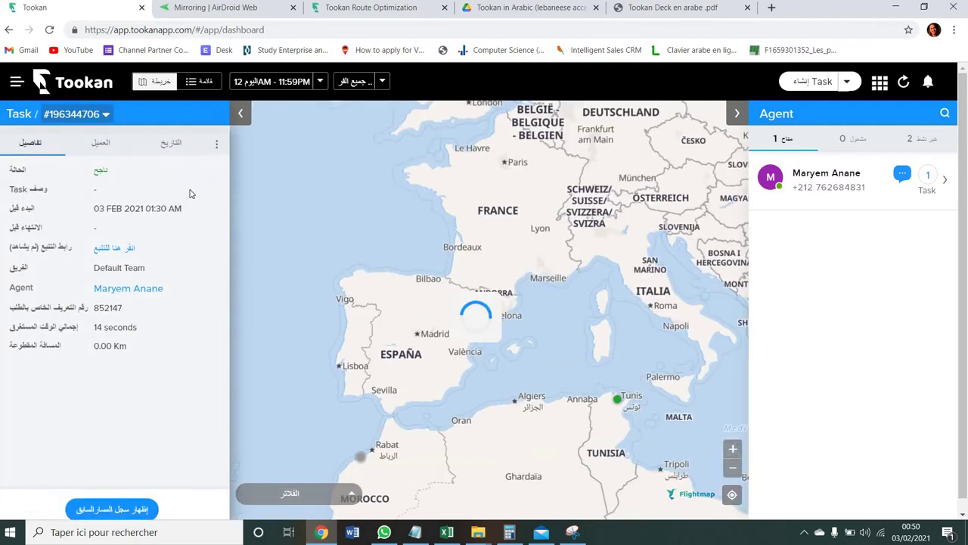
click(105, 114)
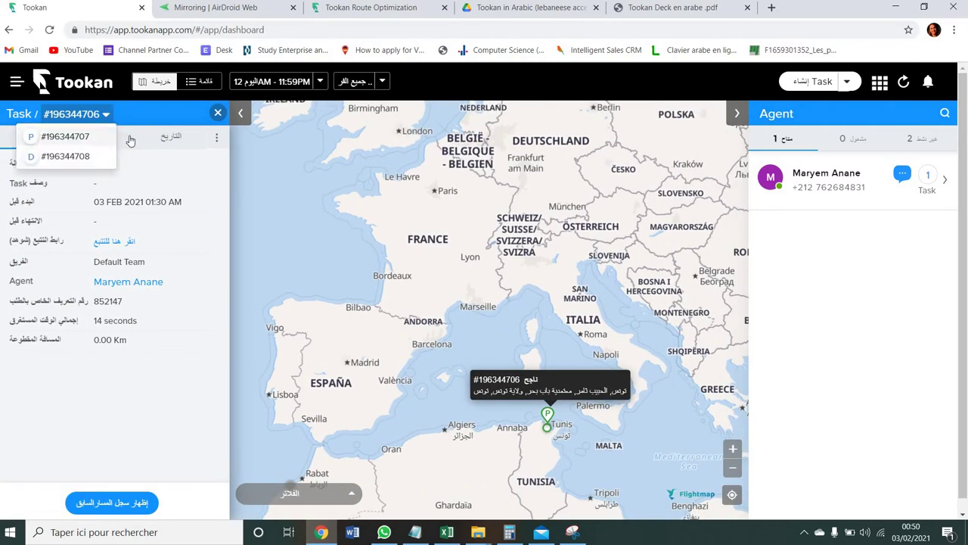
click(111, 138)
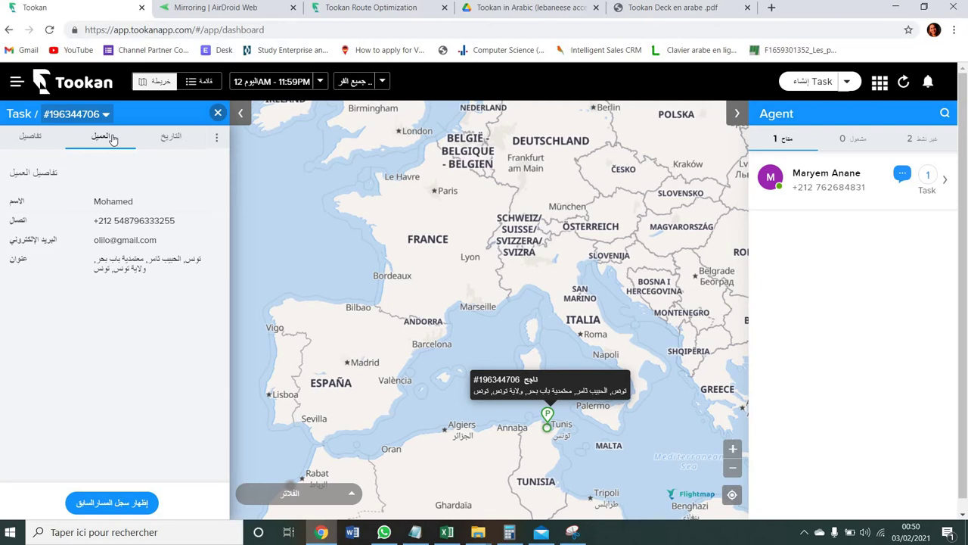
click(161, 140)
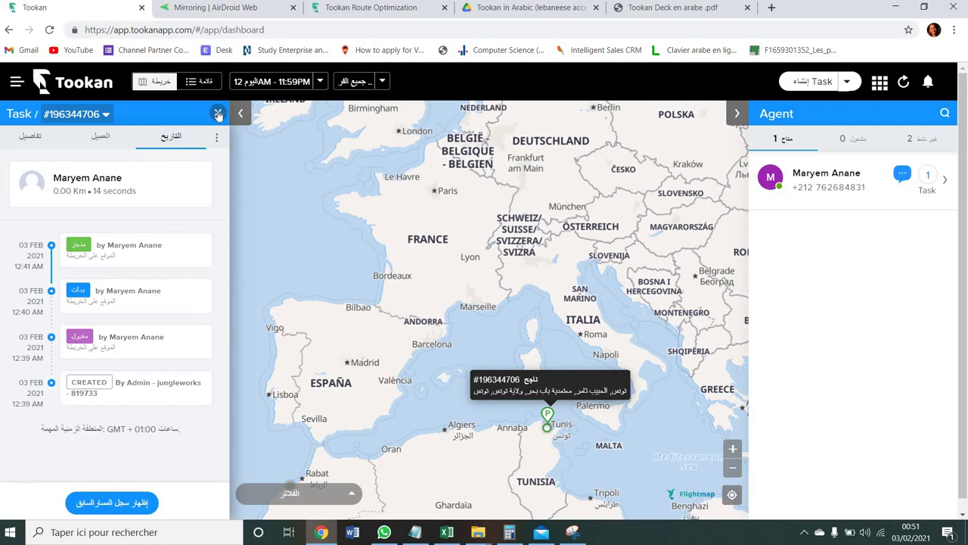
click(217, 113)
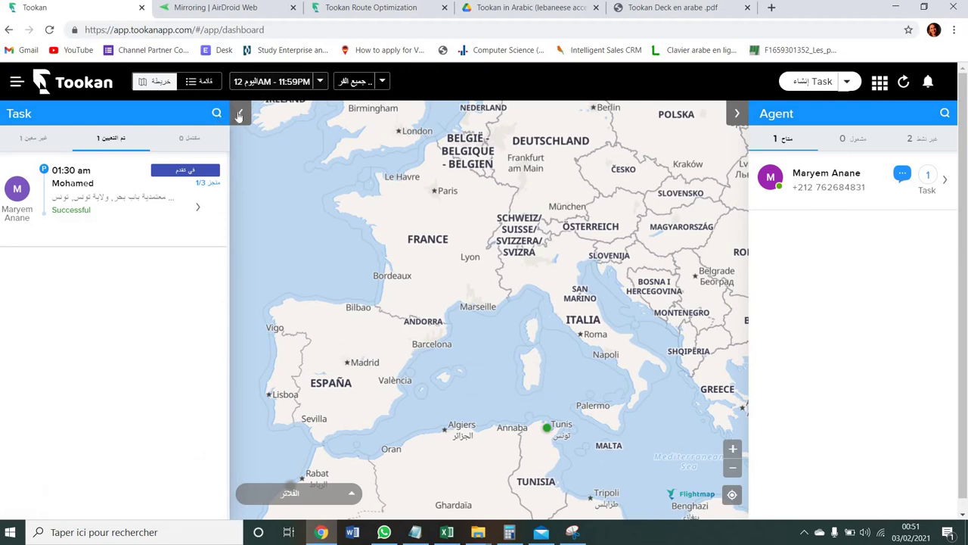
- Collapse the task list, view busy then inactive agents, and open the 12AM–11:59PM date picker
click(237, 112)
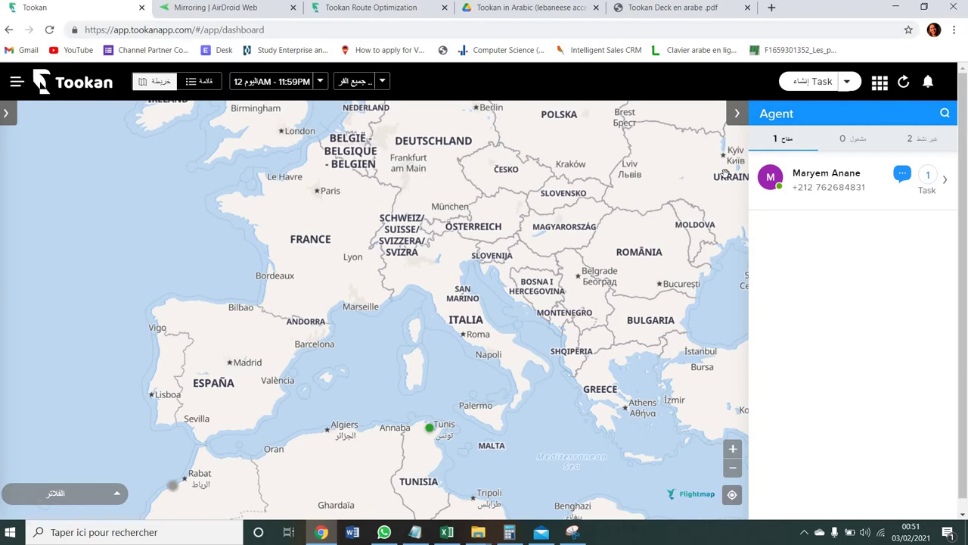
click(847, 136)
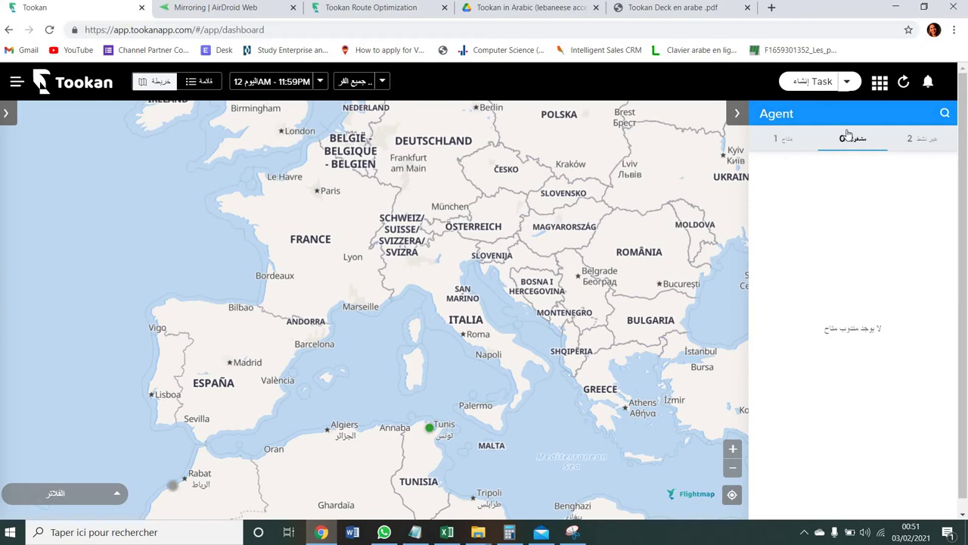
click(924, 139)
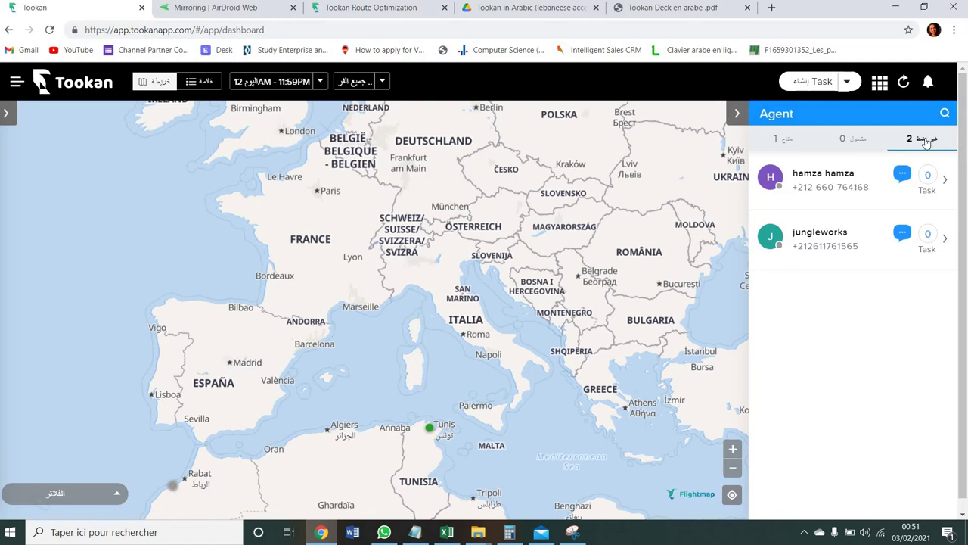
click(321, 81)
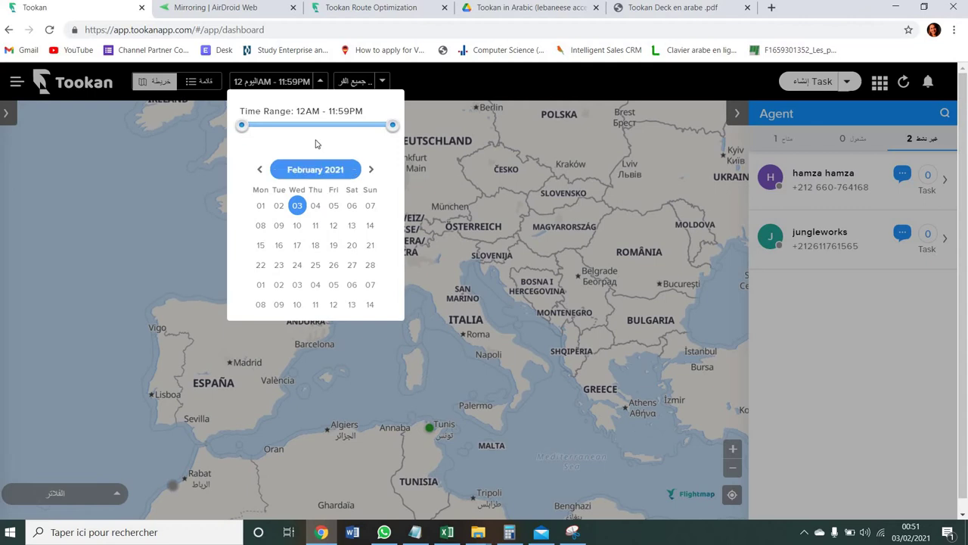
- Set the dashboard time range to 4:00AM–8:00PM and extend the dates through 4 February
drag(247, 129, 268, 127)
drag(394, 128, 368, 128)
click(313, 208)
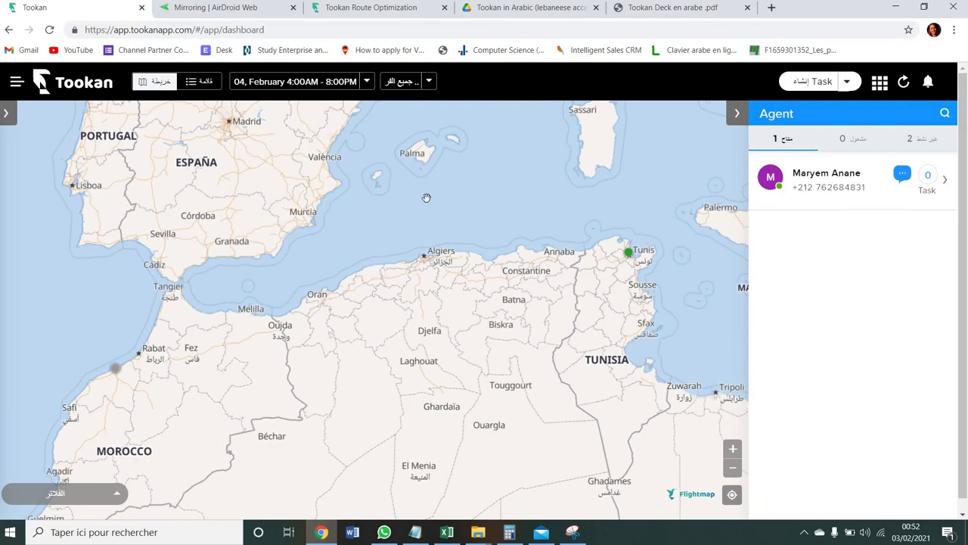
- Filter the dashboard to show only the Default Team
click(429, 81)
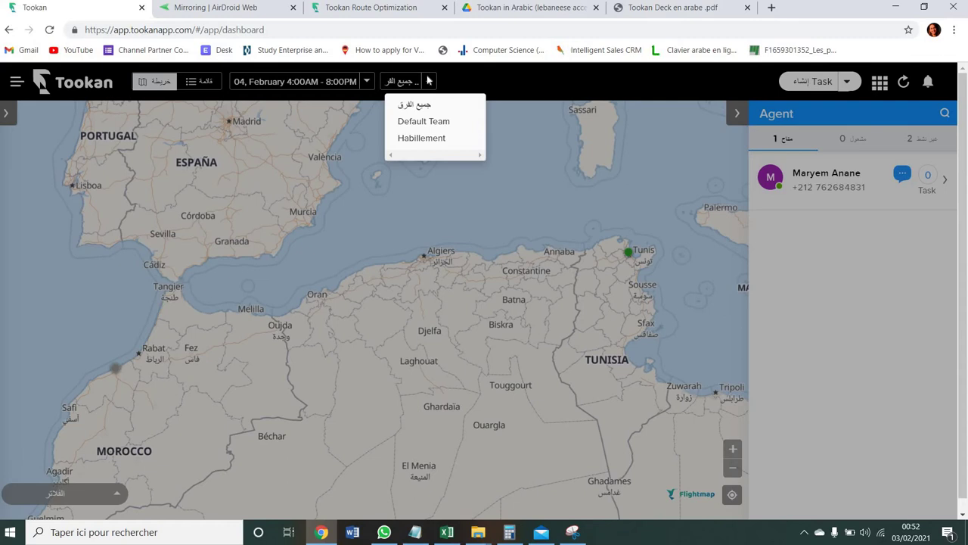
click(425, 122)
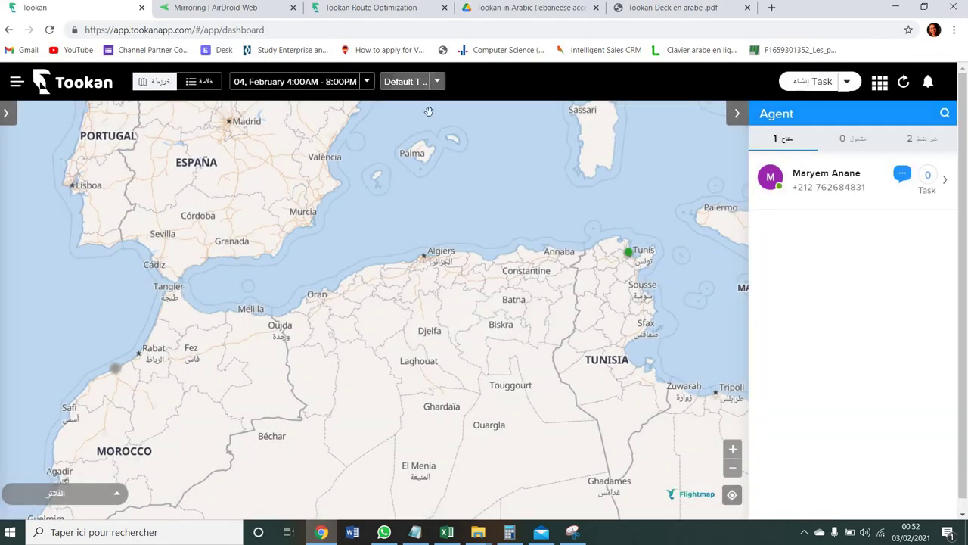
click(436, 82)
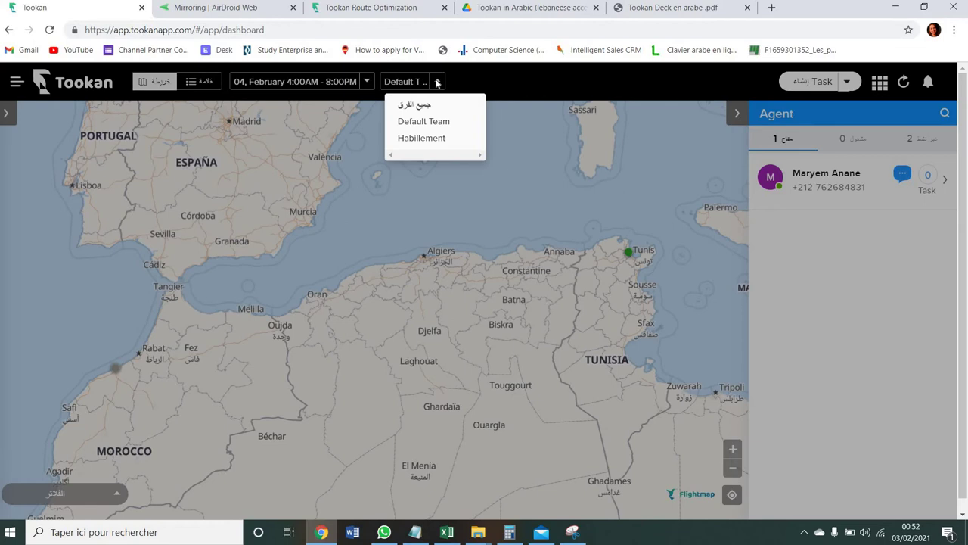
click(437, 82)
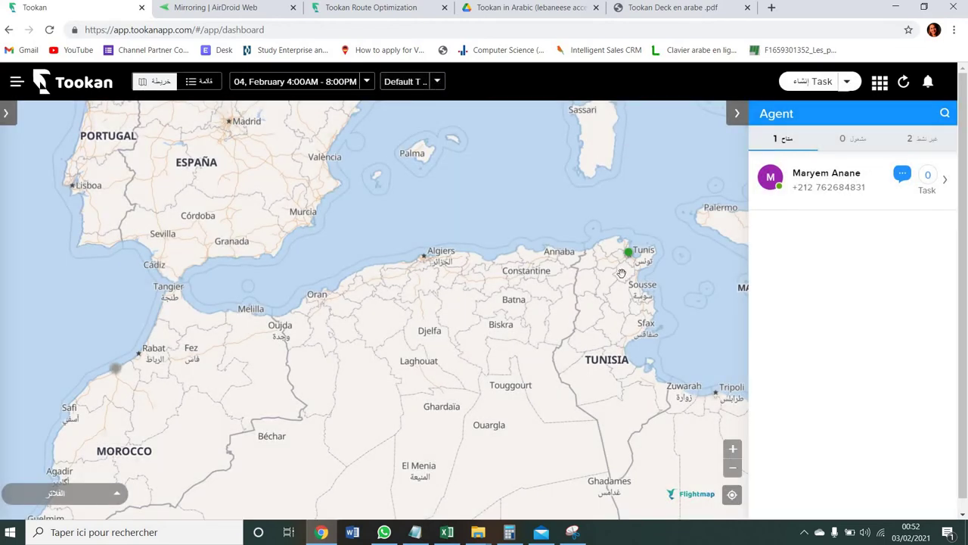
scroll(629, 242, up, 1)
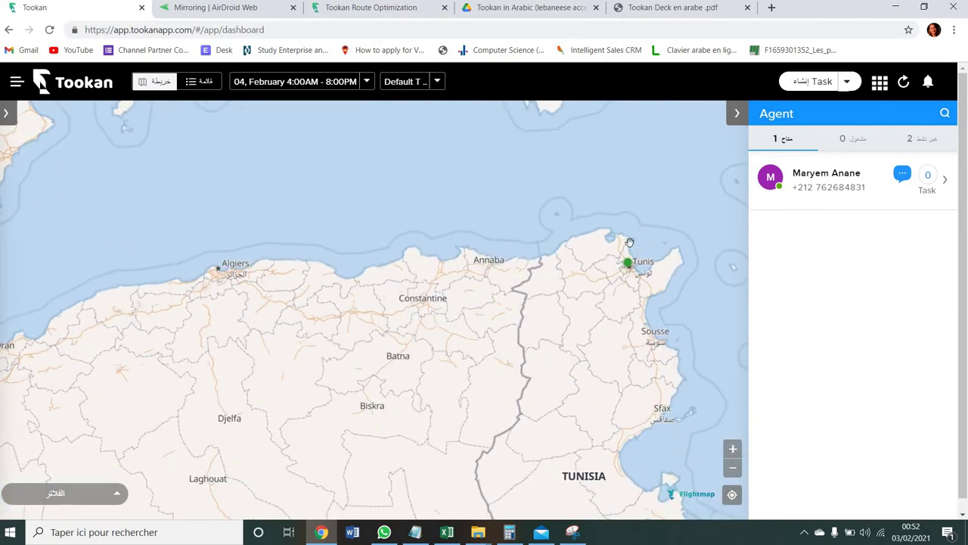
scroll(629, 242, up, 1)
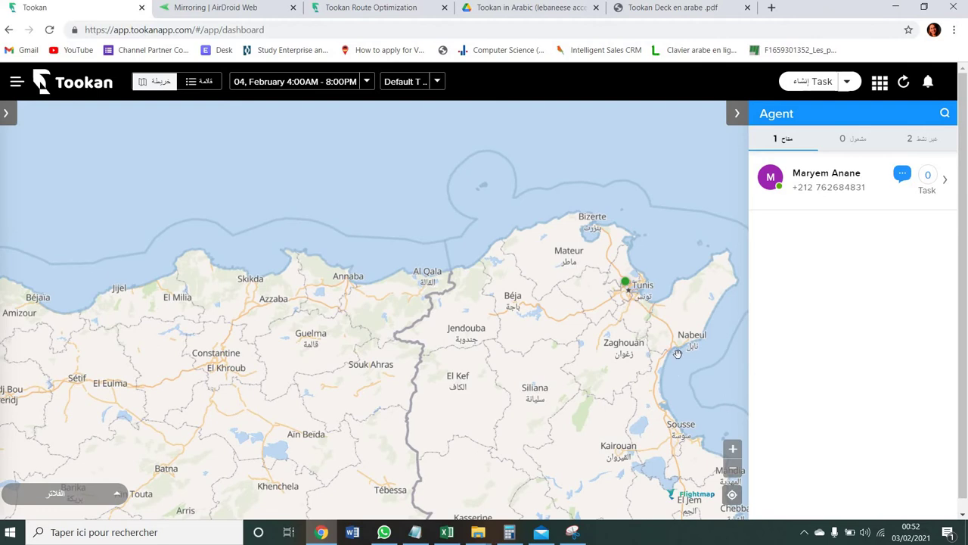
click(731, 494)
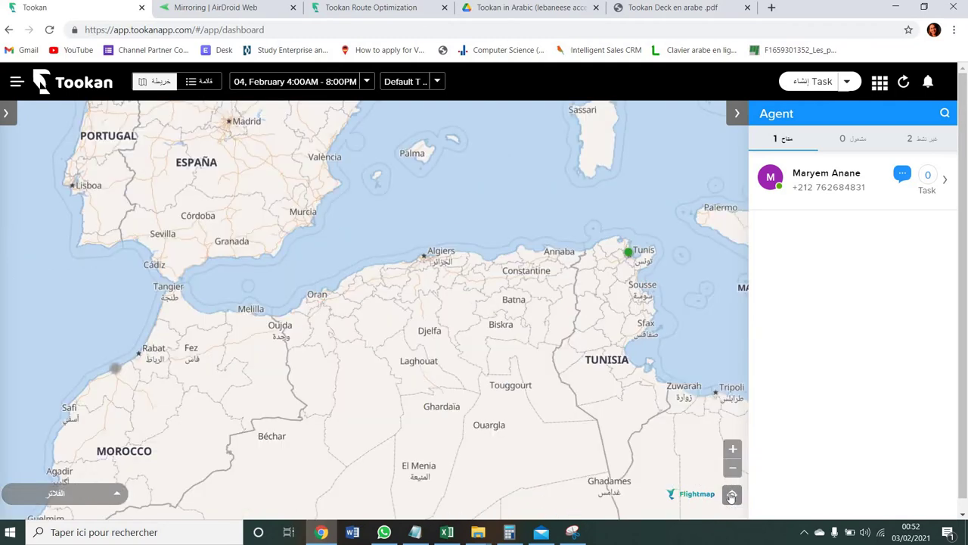
click(733, 470)
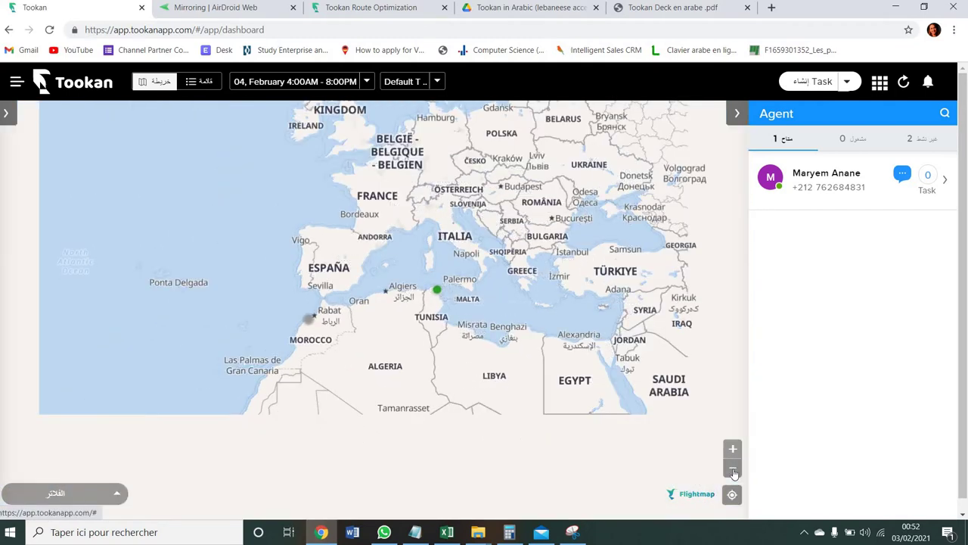
click(733, 470)
click(733, 470)
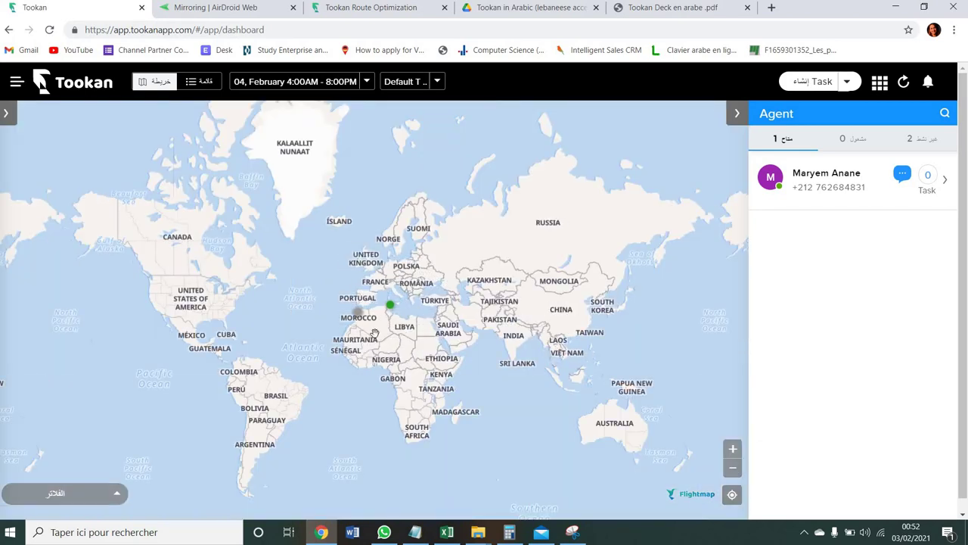
scroll(371, 338, up, 2)
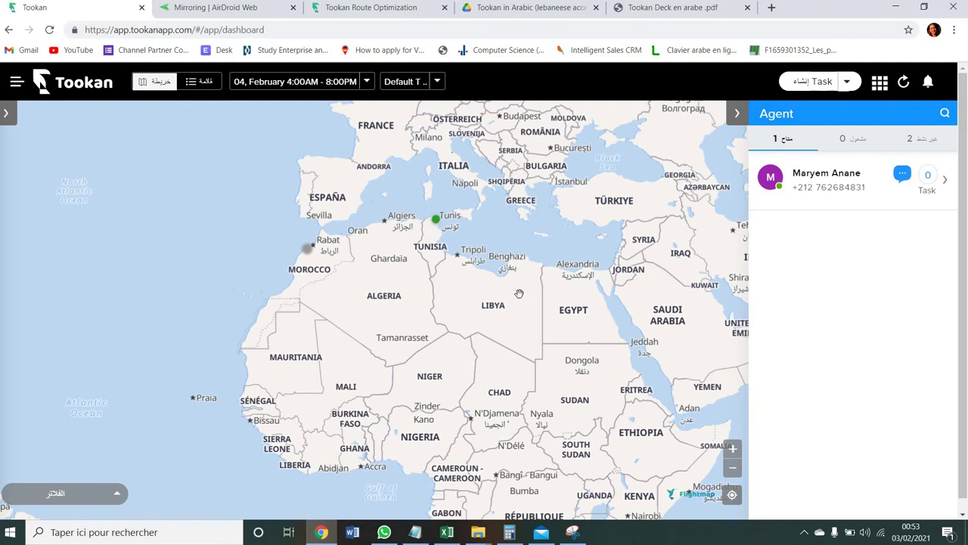
click(733, 470)
click(733, 470)
click(733, 471)
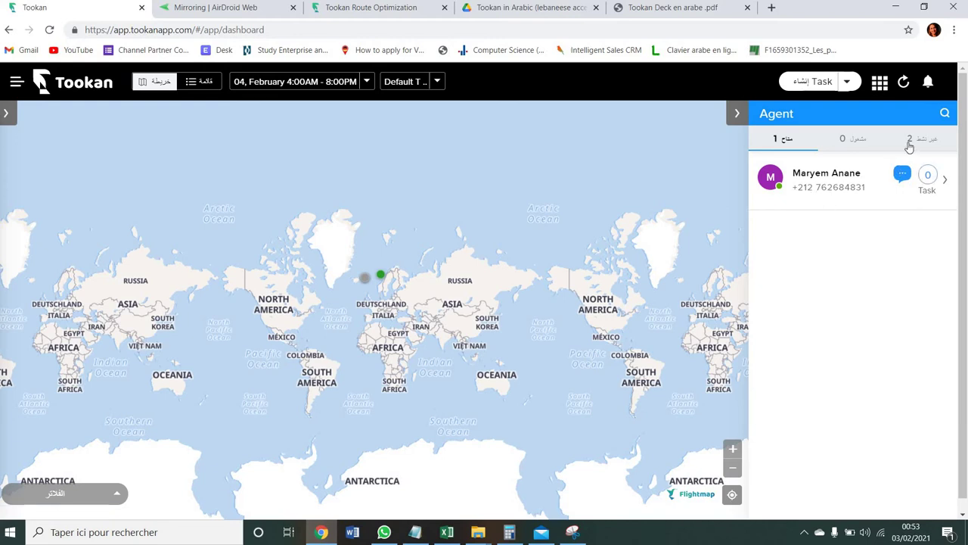
click(915, 134)
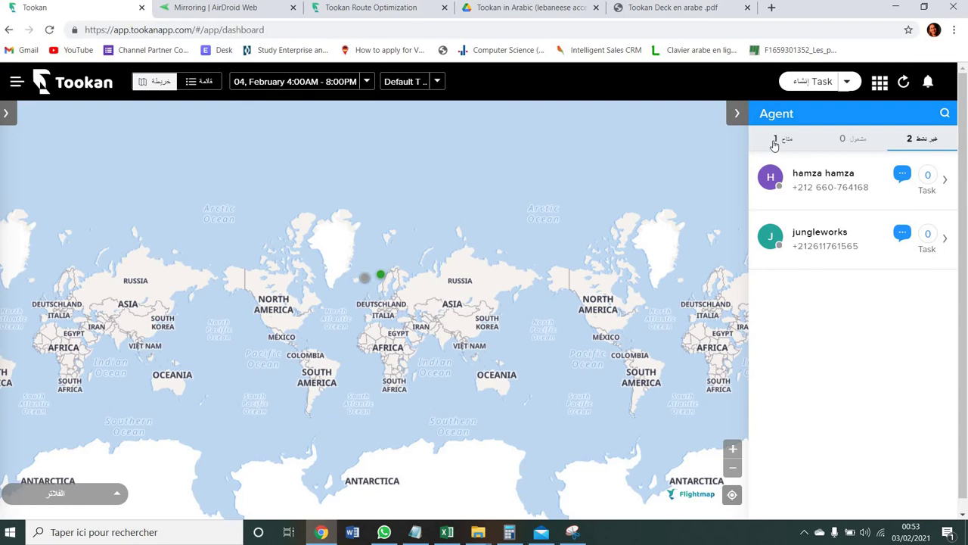
click(774, 145)
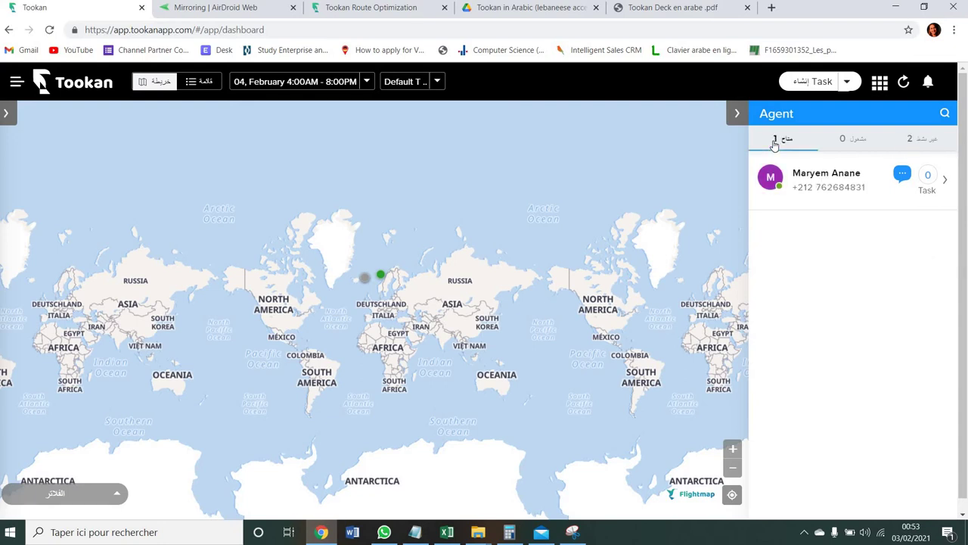
click(732, 449)
click(732, 450)
click(732, 449)
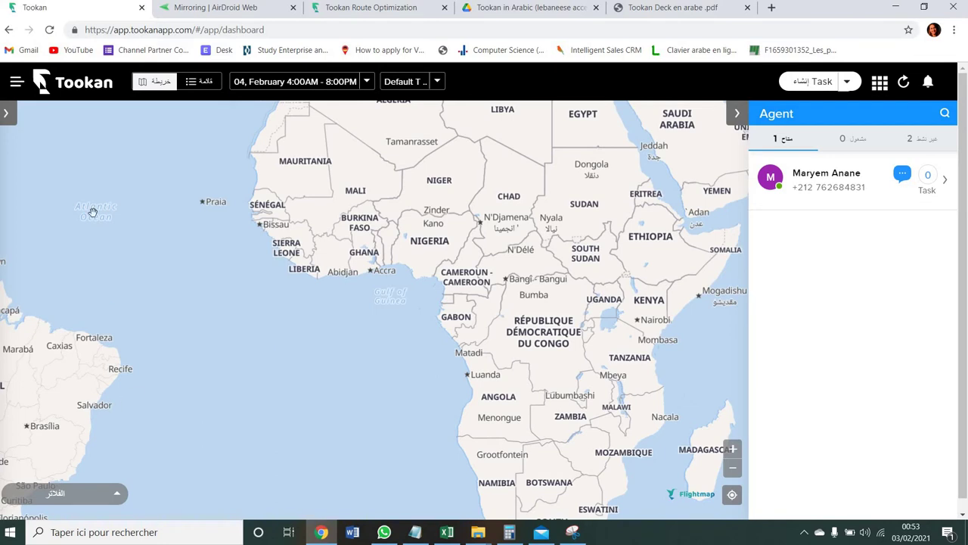
- Switch the dashboard to List view and enable the 'دمج المهام المتصلة' toggle
click(189, 84)
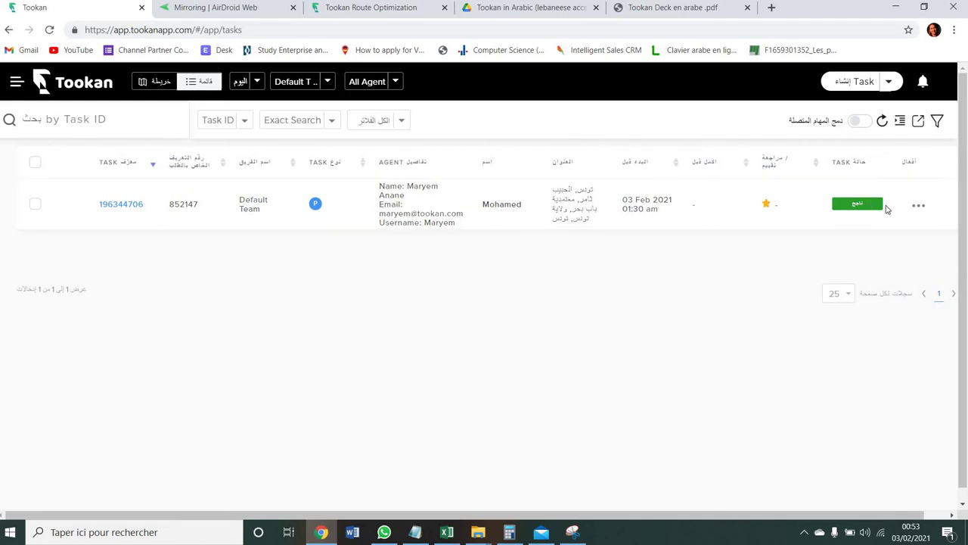
click(859, 121)
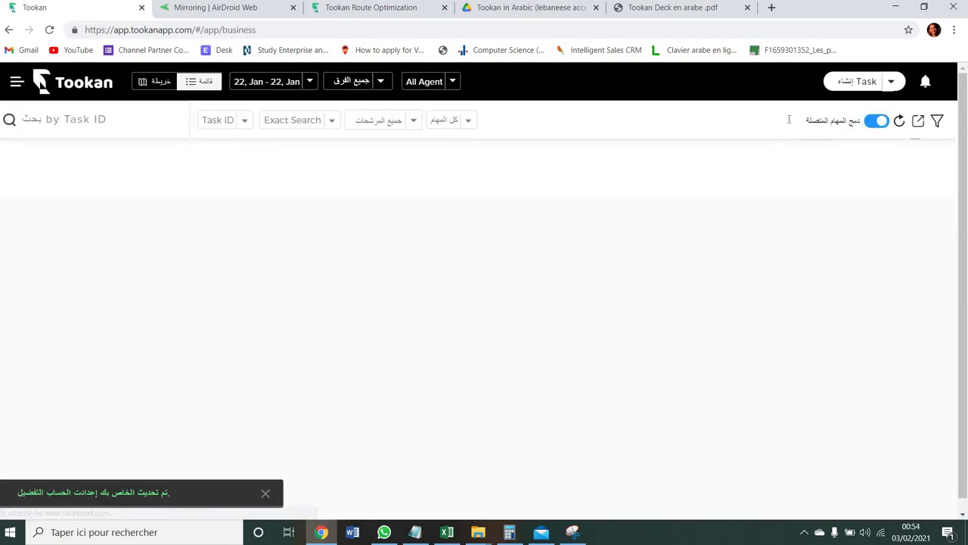
- Set the task list date range to Last 30 Days, 05 Jan–03 Feb
click(308, 87)
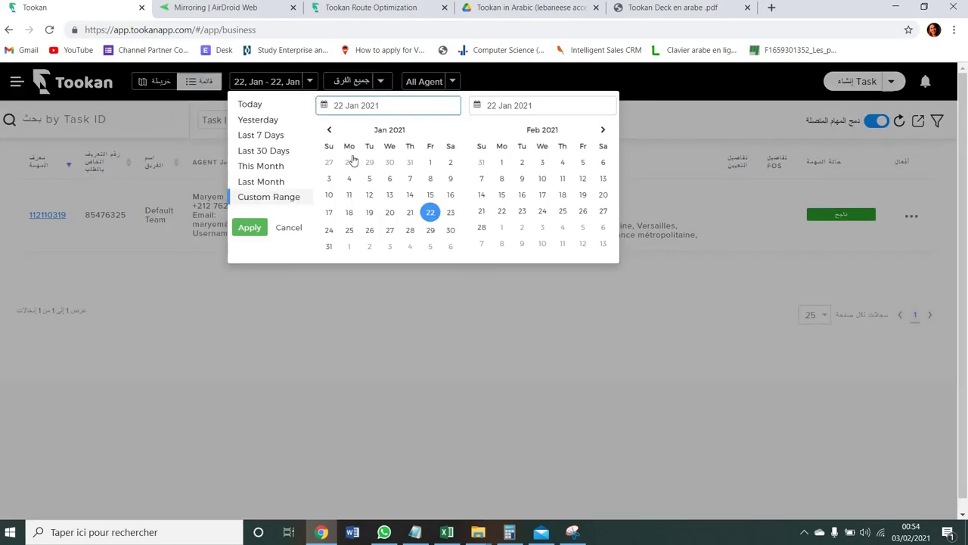
click(390, 214)
click(270, 154)
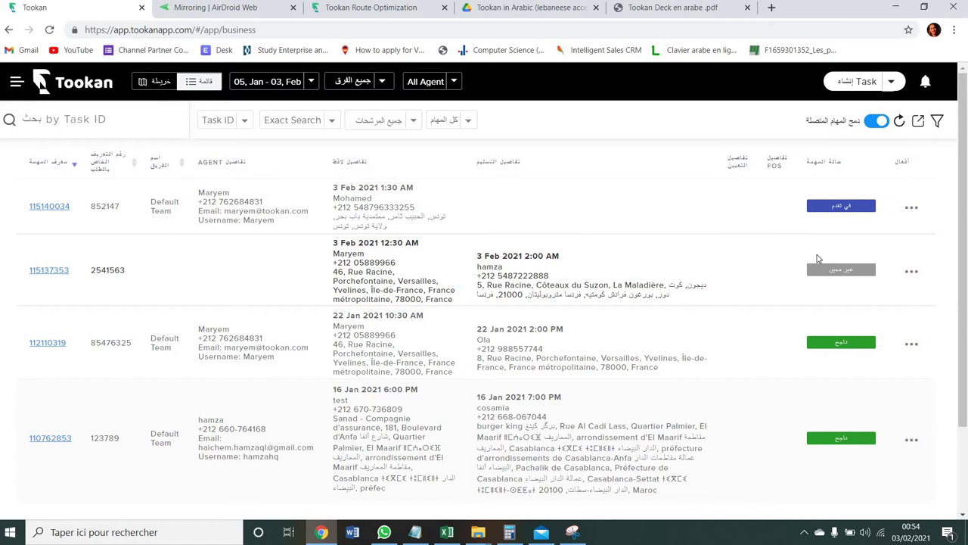
- Open and dismiss the unassigned task's actions menu, then scroll through the four tasks
click(902, 275)
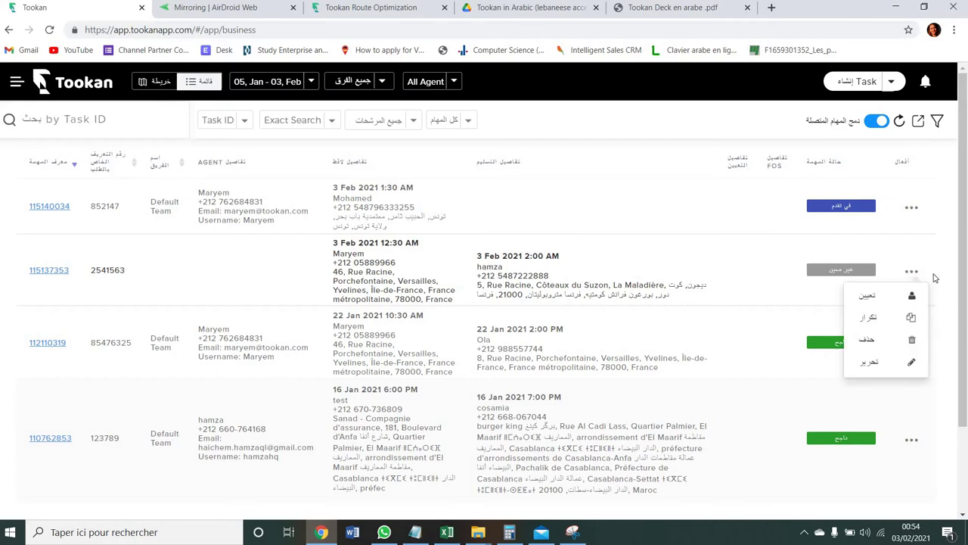
click(967, 225)
drag(965, 217, 965, 403)
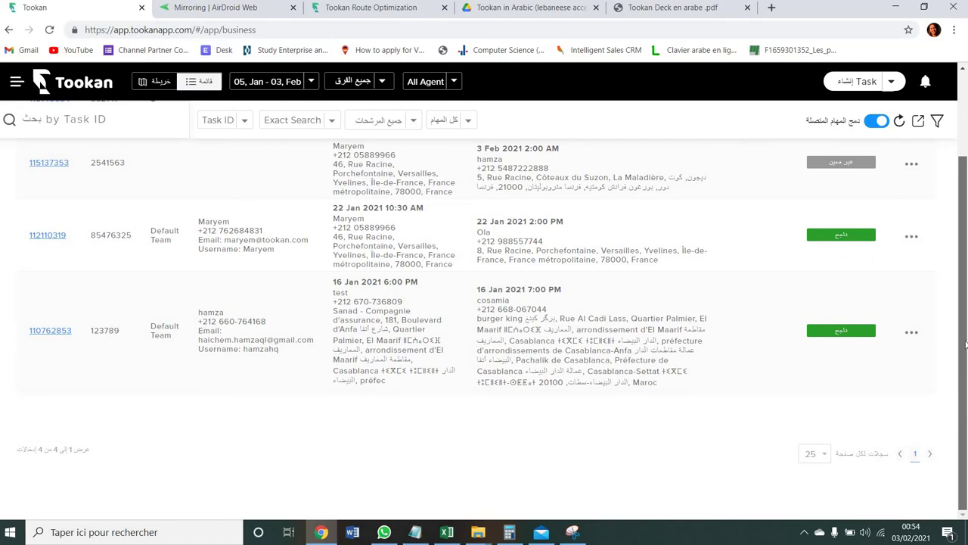
scroll(965, 282, up, 2)
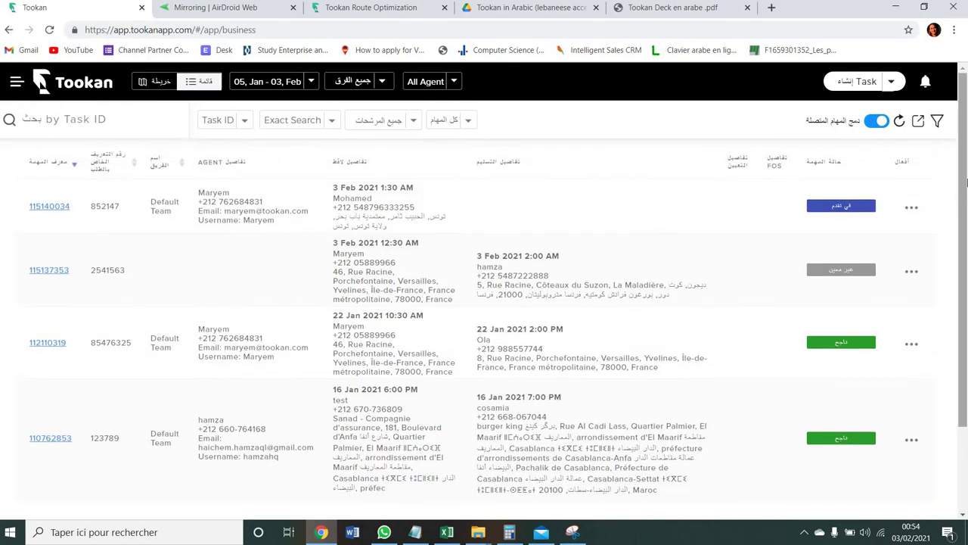
- Toggle merging of connected tasks off and back on, reloading the task list each time
click(876, 122)
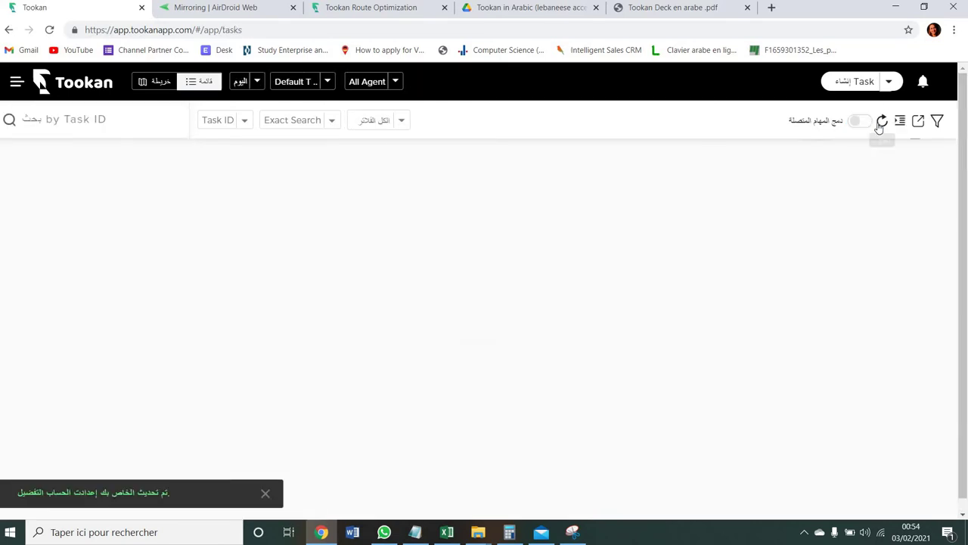
click(881, 123)
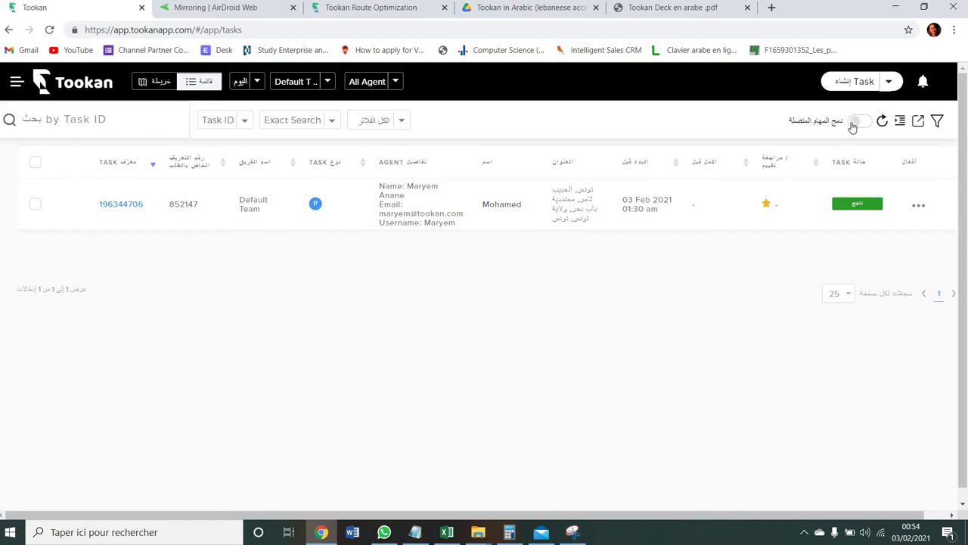
click(853, 125)
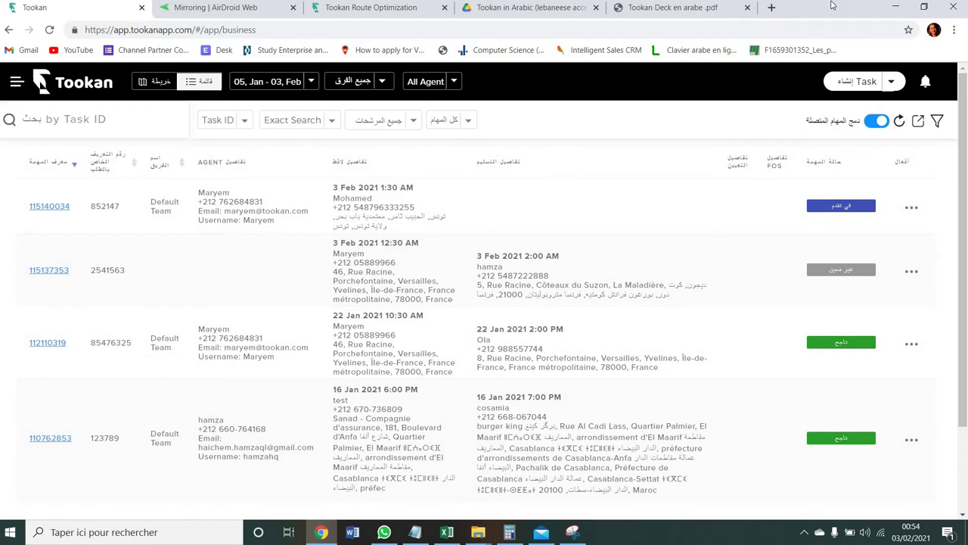
click(900, 123)
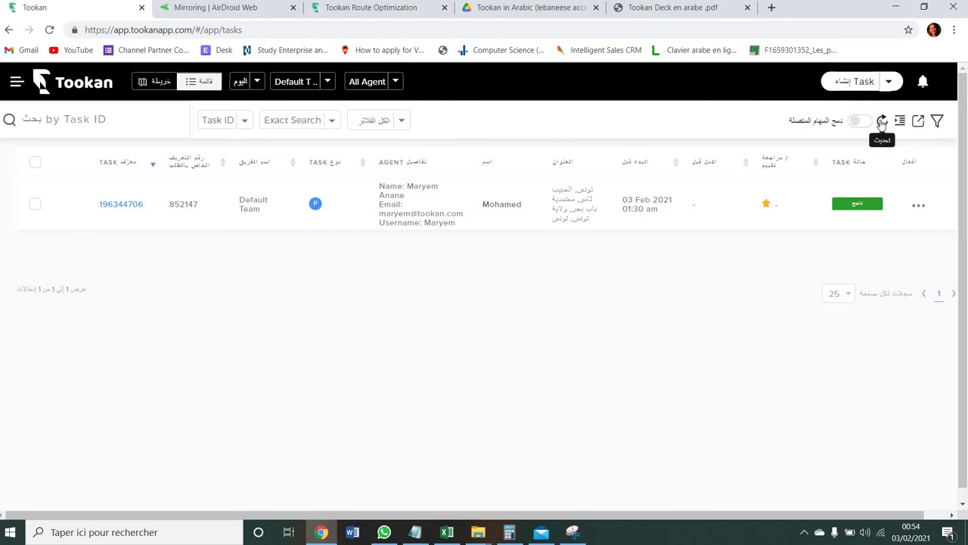
click(882, 122)
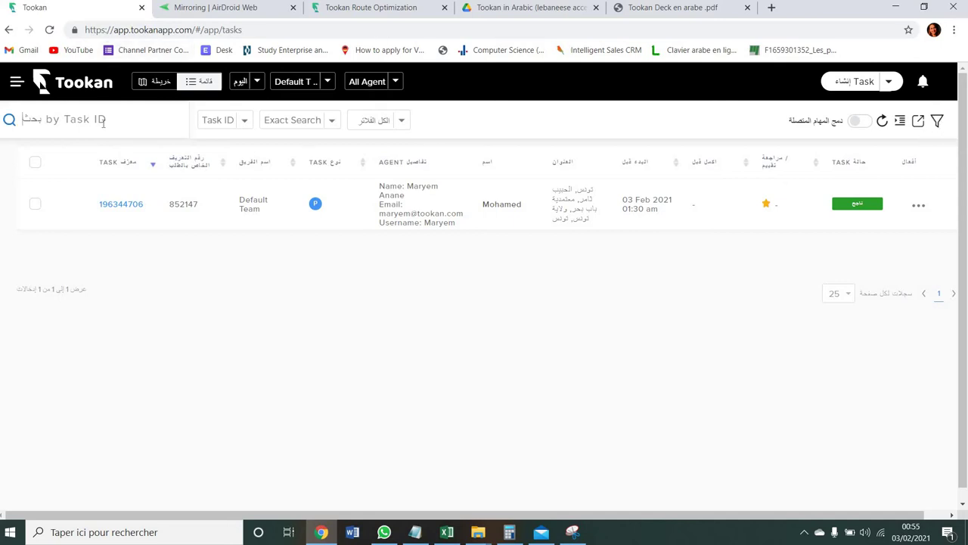
- Type and clear '19' in the Task ID search, then open the Updates feed
text(196)
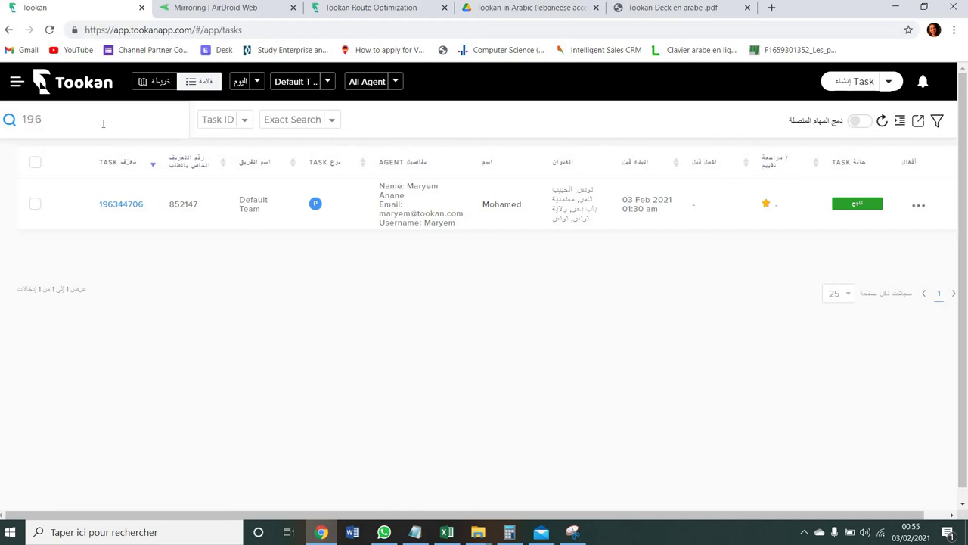
key(BackSpace)
key(BackSpace)
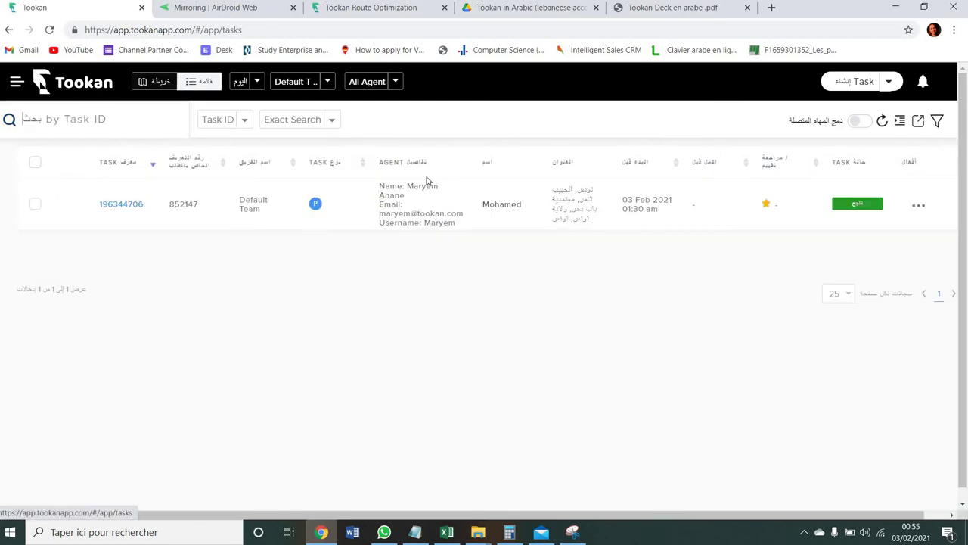
click(922, 83)
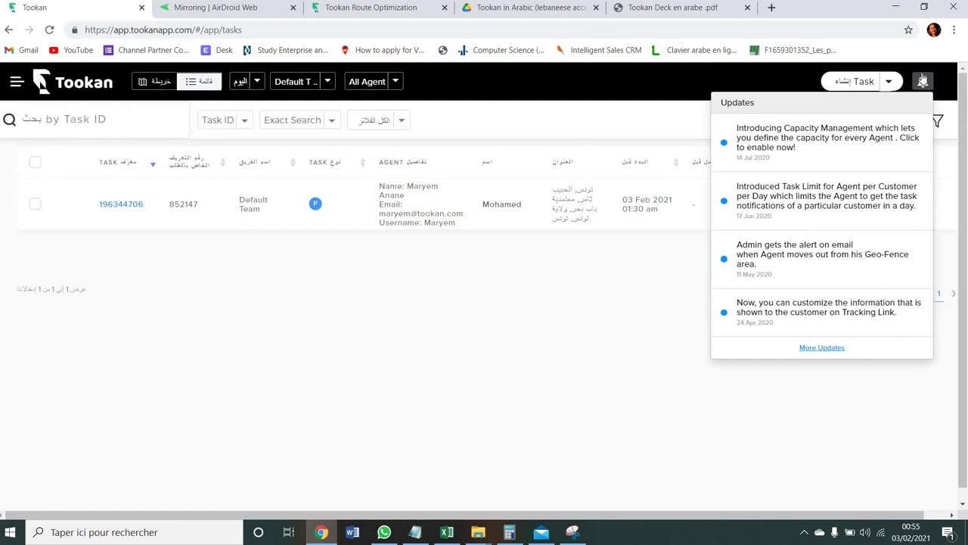
- Close the Updates panel and go to the Agent list from the main menu
click(923, 81)
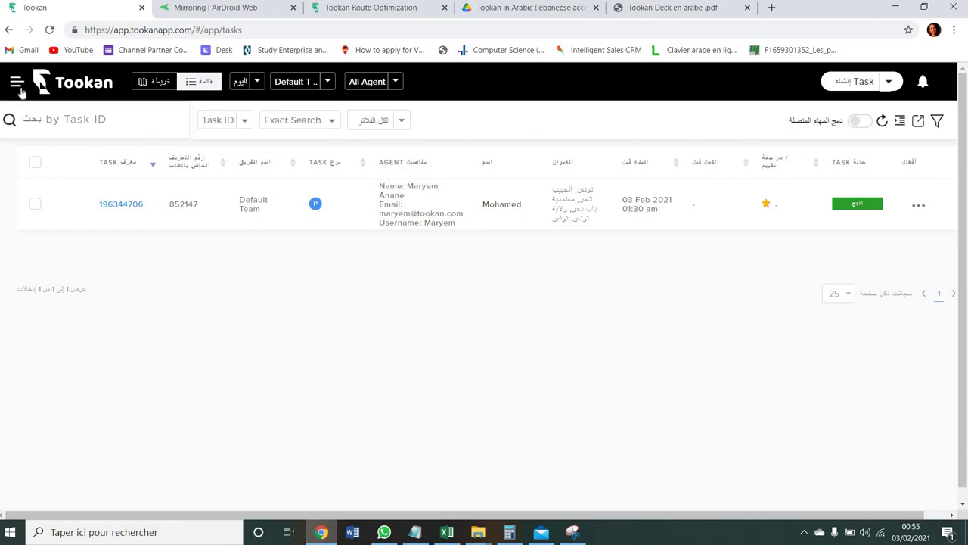
click(17, 85)
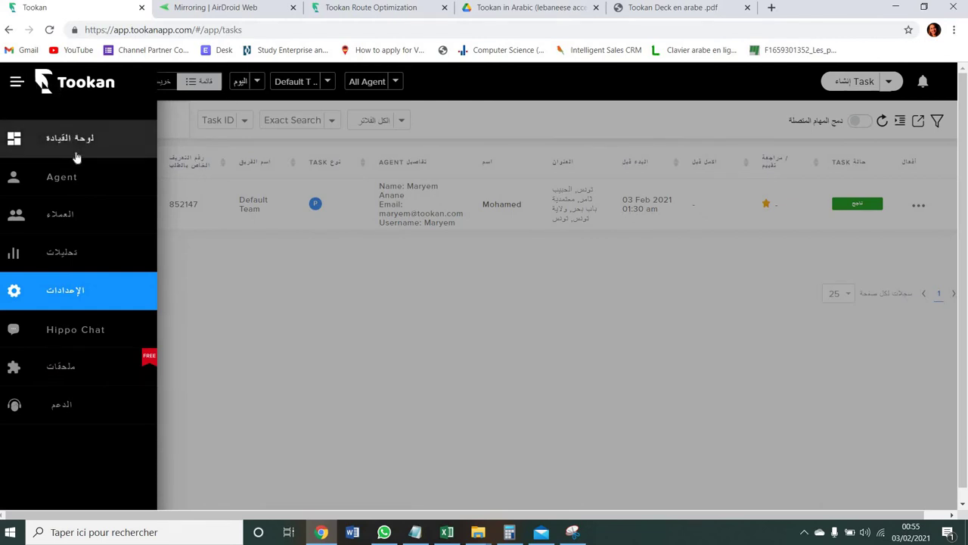
click(84, 175)
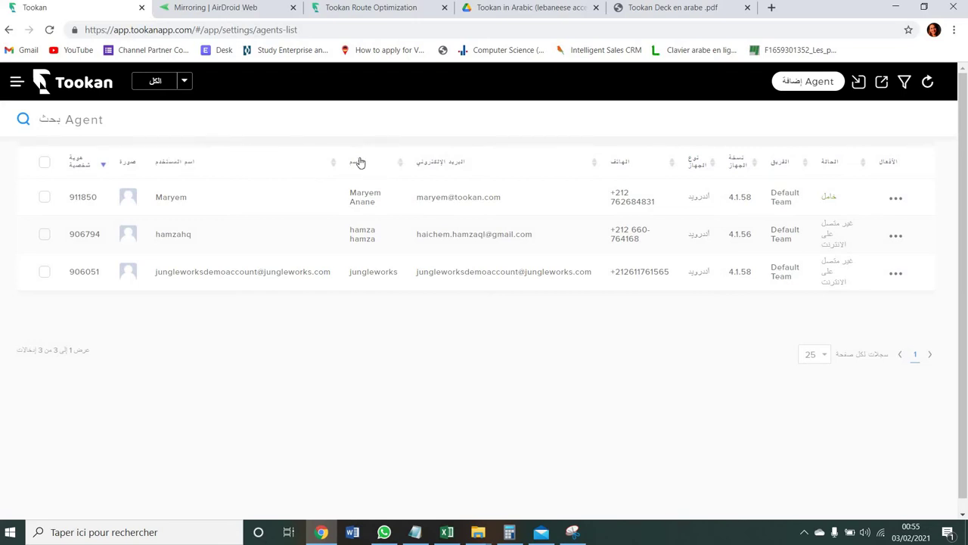
- Open the '...' actions menu on the first agent row
click(165, 202)
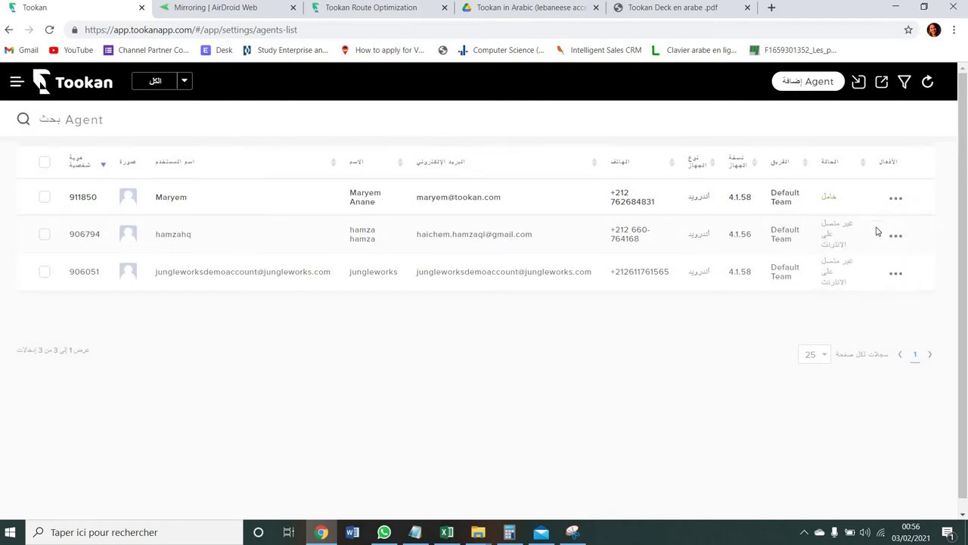
mouse_move(906, 203)
click(896, 204)
click(908, 194)
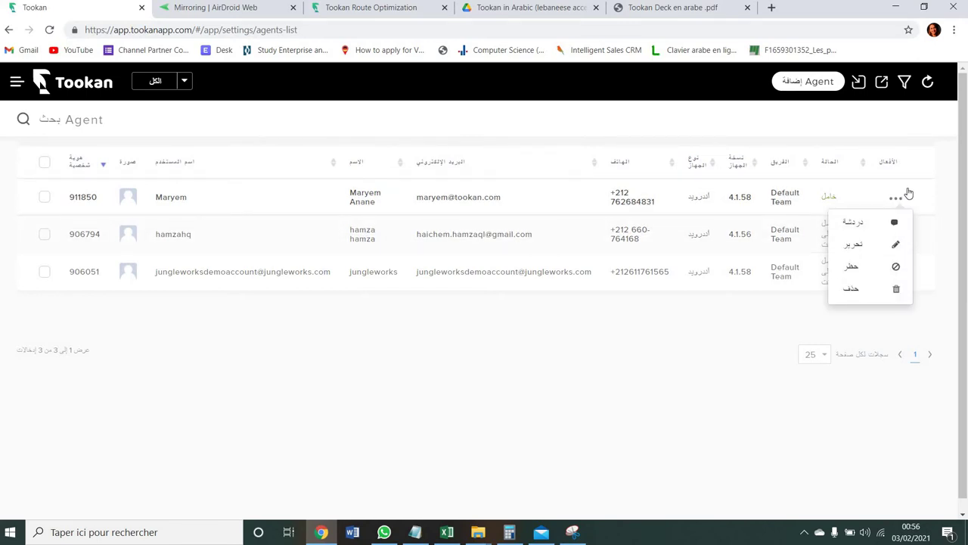
click(895, 234)
click(899, 196)
- Edit the first agent, switching vehicle type to motorcycle and back to car
click(897, 251)
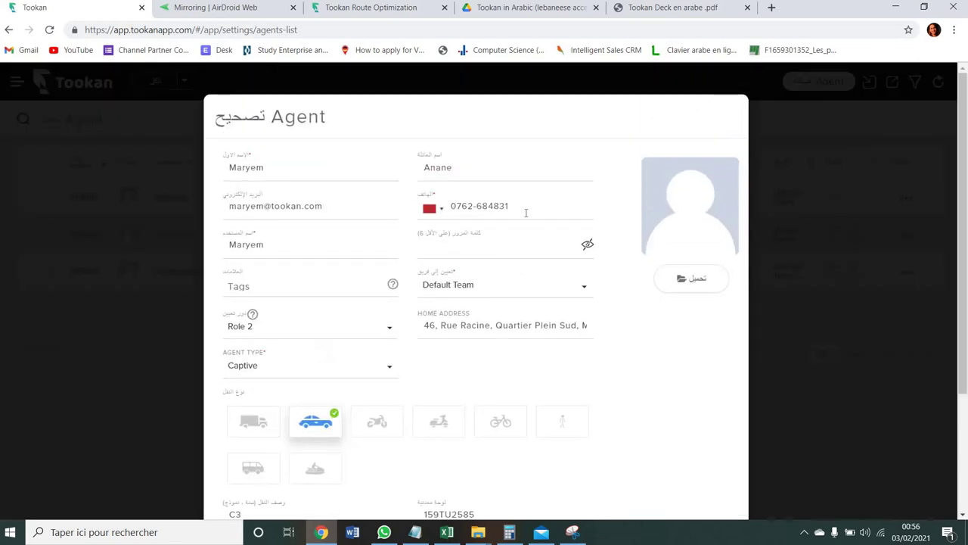
click(384, 420)
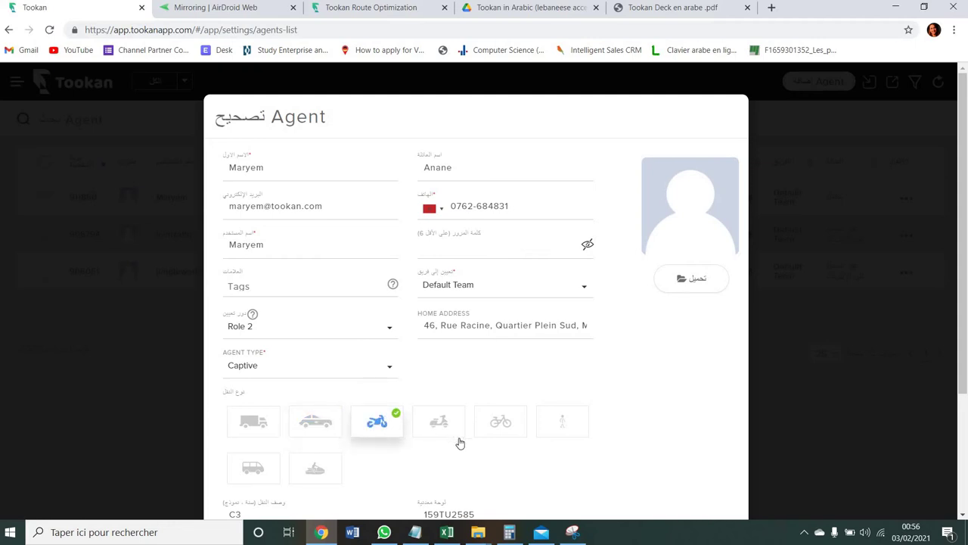
click(318, 427)
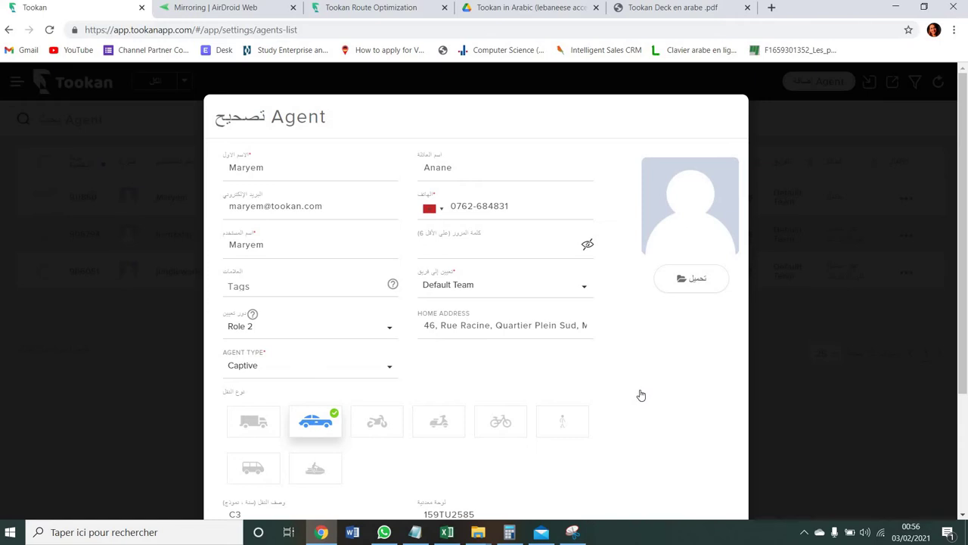
scroll(640, 395, down, 2)
scroll(640, 395, down, 1)
scroll(640, 396, up, 3)
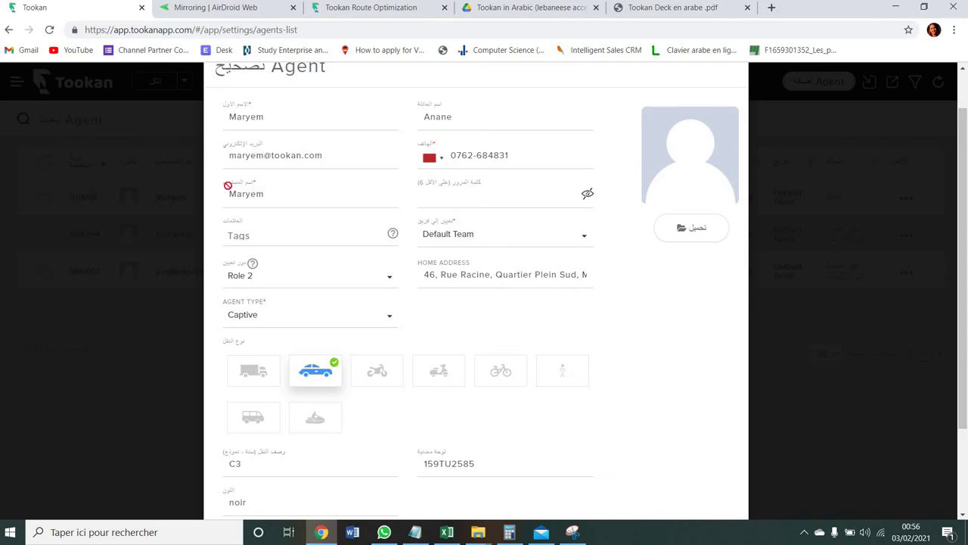
- Enter a new password in the agent's password field
click(485, 192)
text(•••••••••••••)
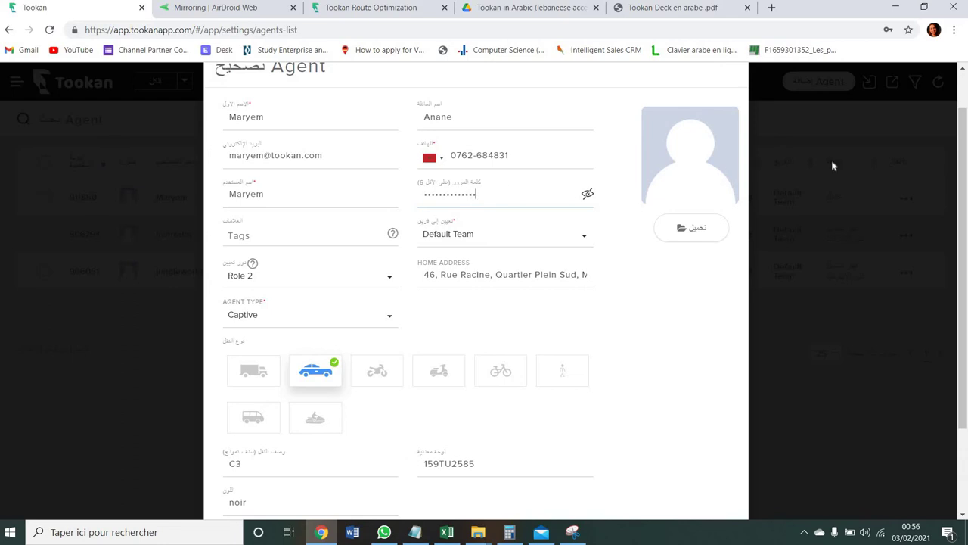
scroll(966, 251, down, 1)
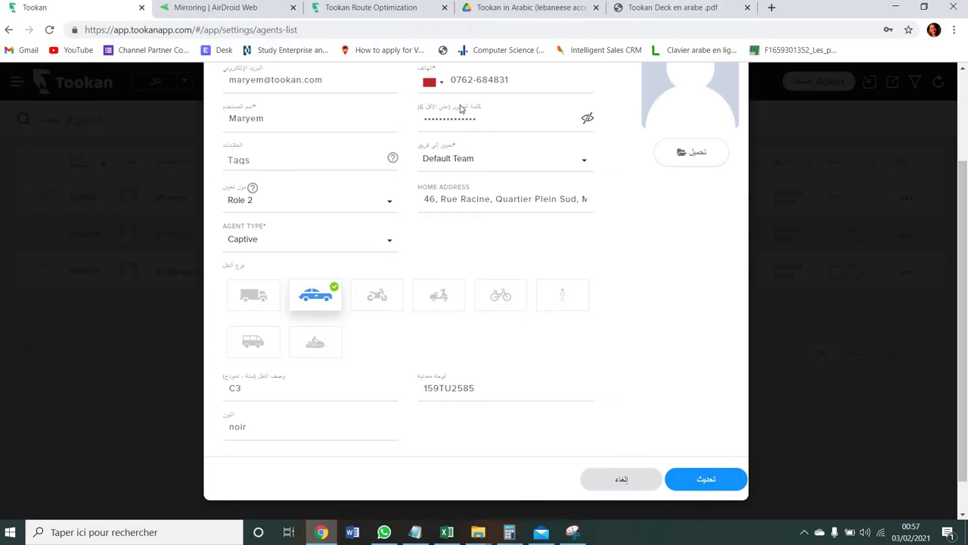
- Assign the agent to the Habillement team with Role 1
click(445, 160)
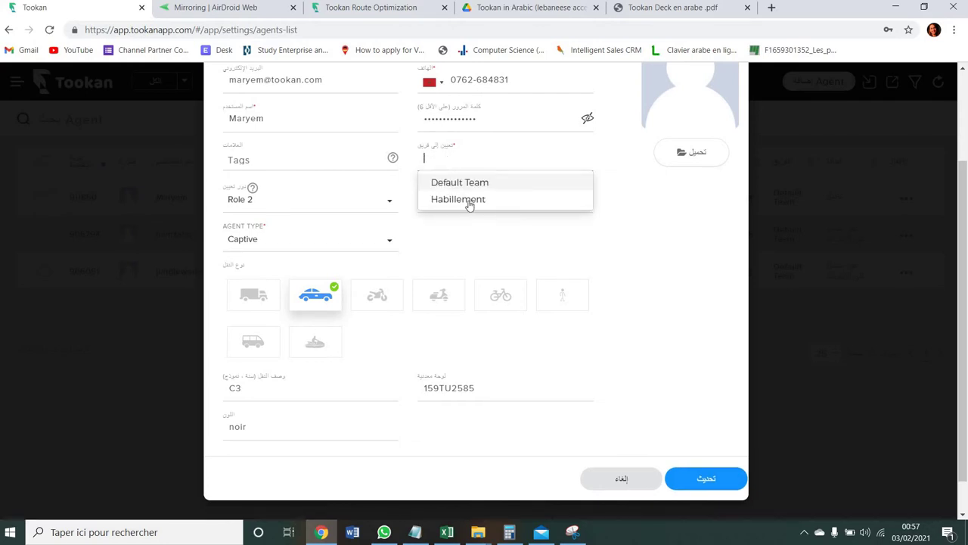
click(469, 200)
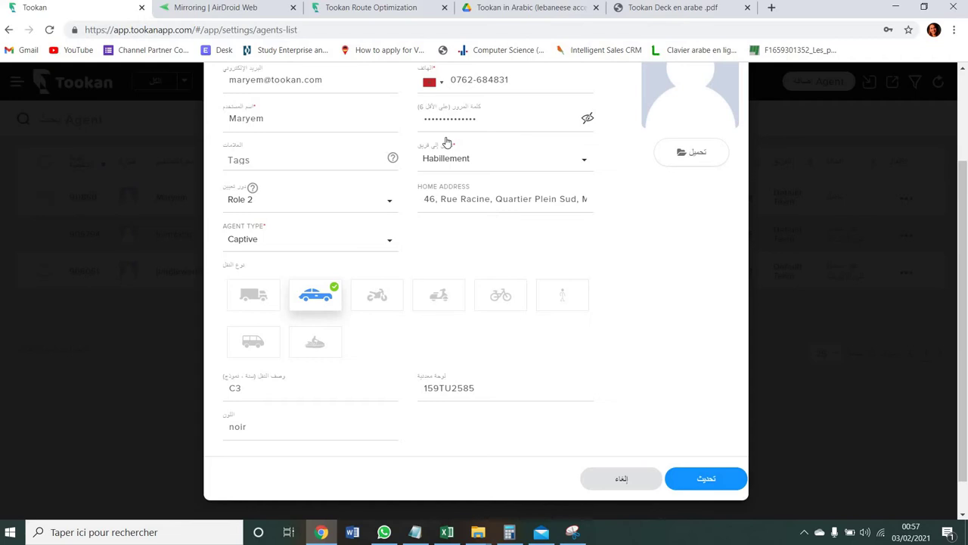
click(288, 200)
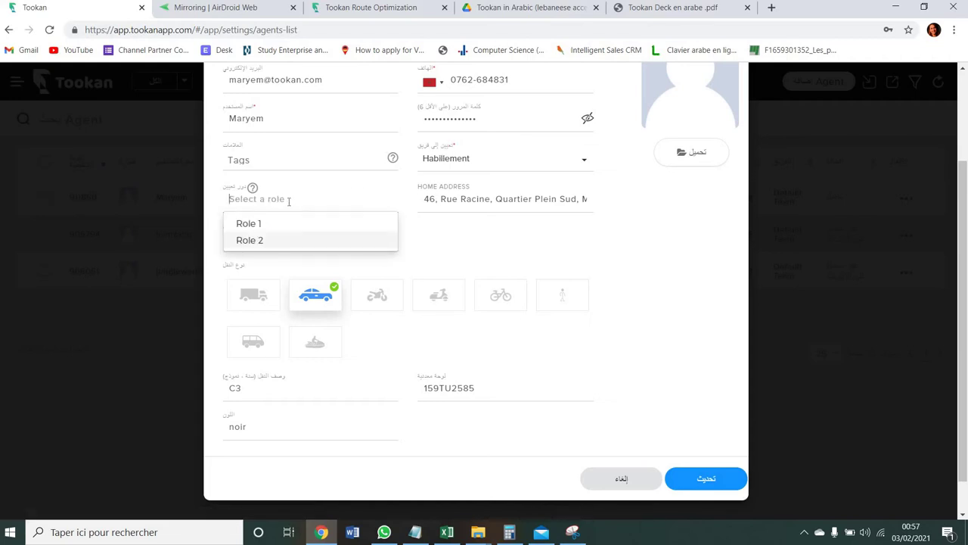
click(305, 223)
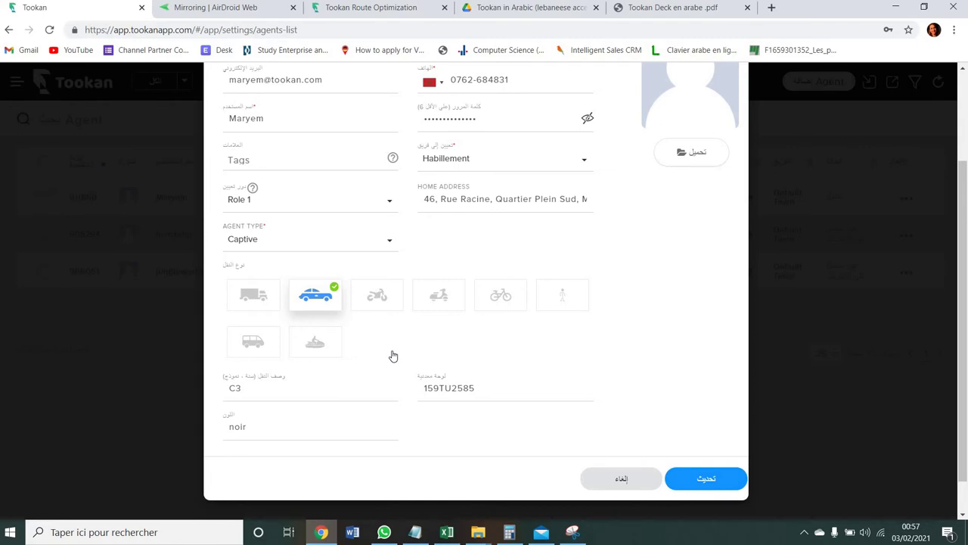
- Check the vehicle description and colour fields, then save the agent with Update (تحديث)
click(365, 389)
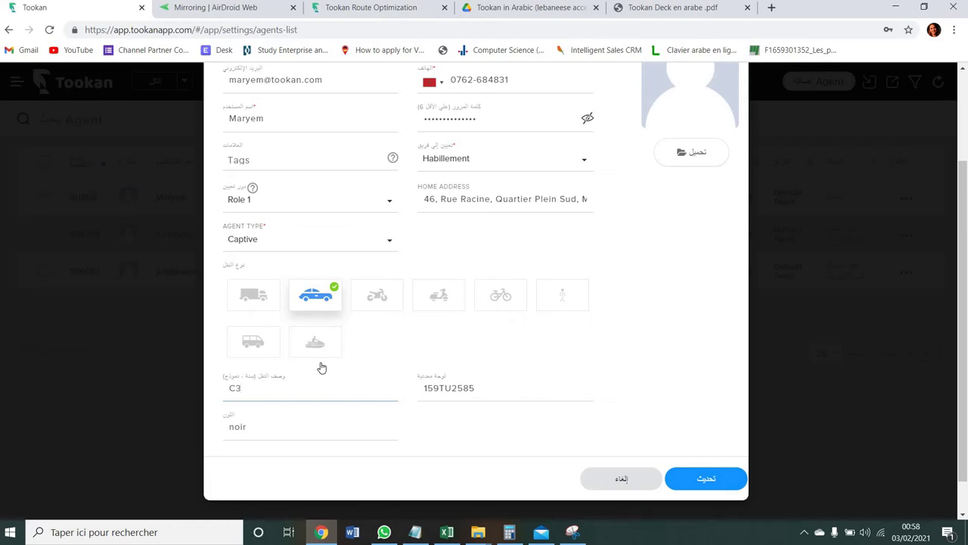
click(273, 424)
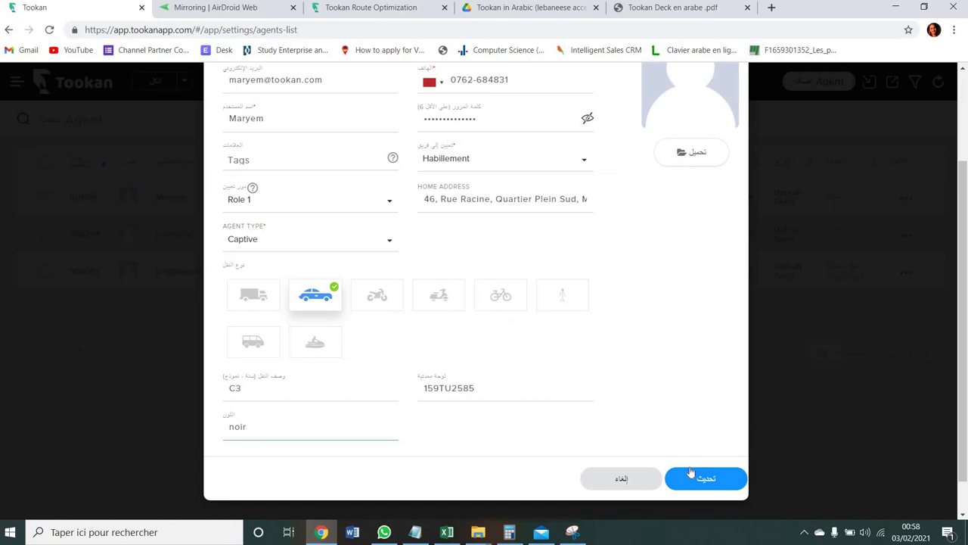
click(696, 478)
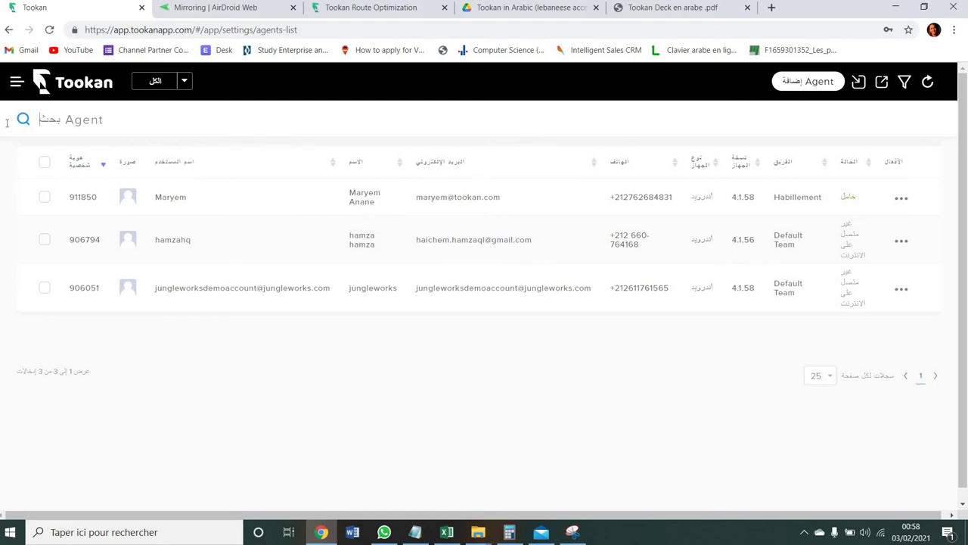
- Check the status filter, refresh the agents list twice, then open Customers (العملاء) from the menu
click(184, 83)
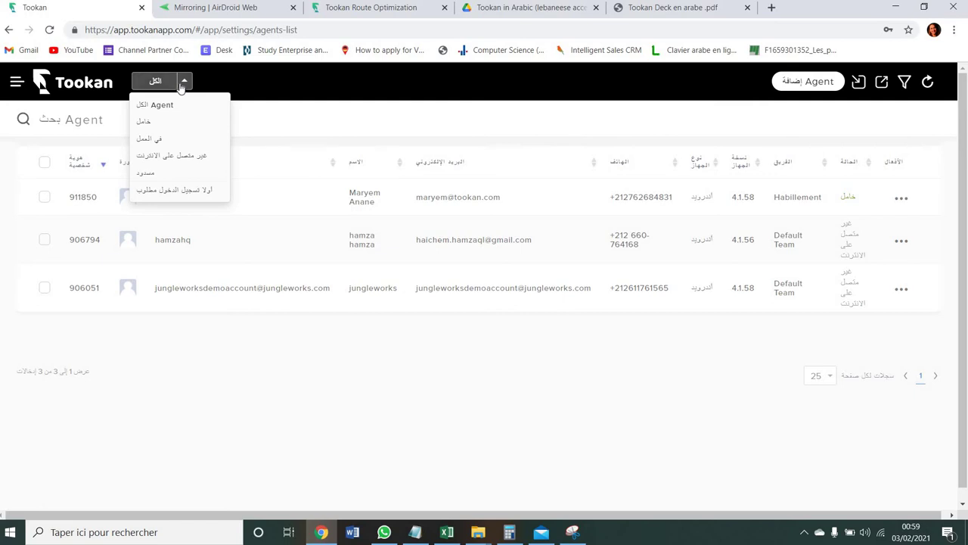
click(183, 81)
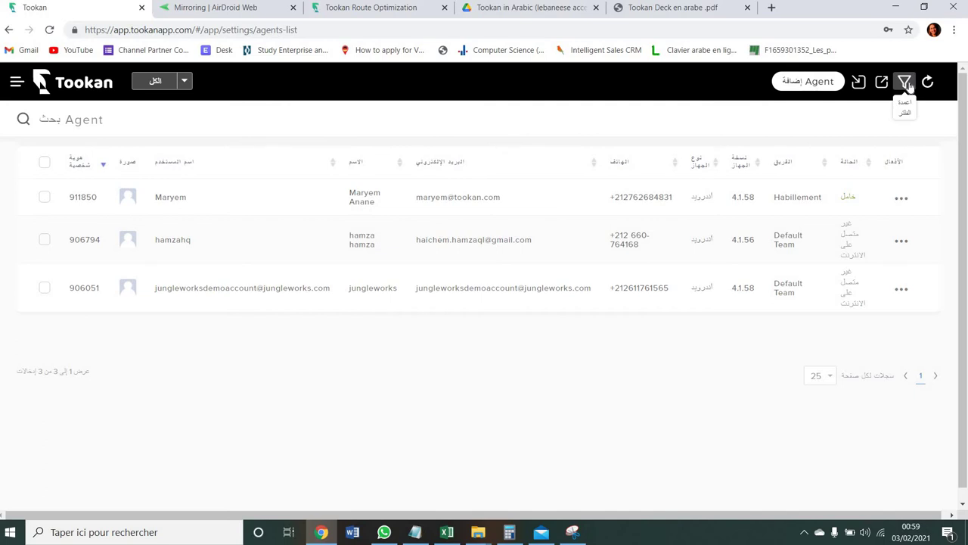
click(927, 84)
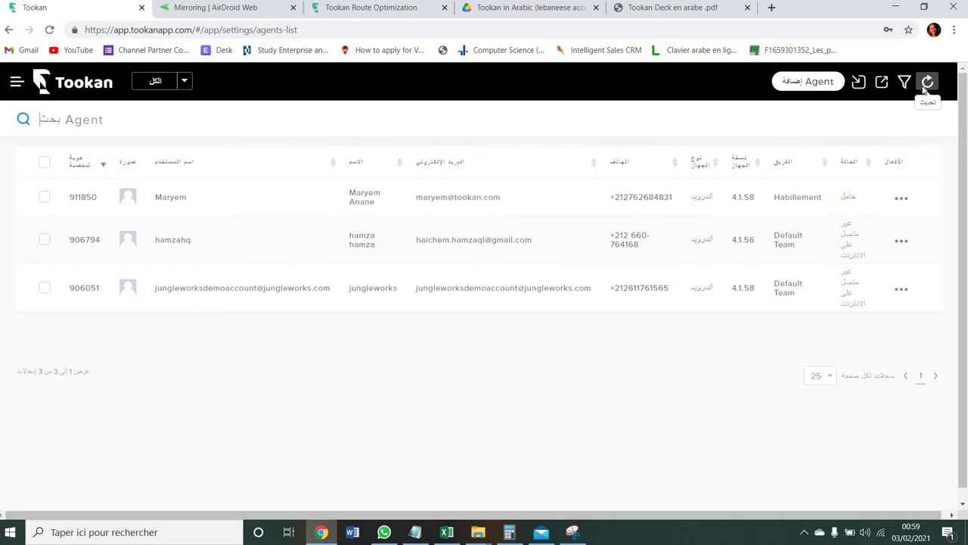
click(924, 87)
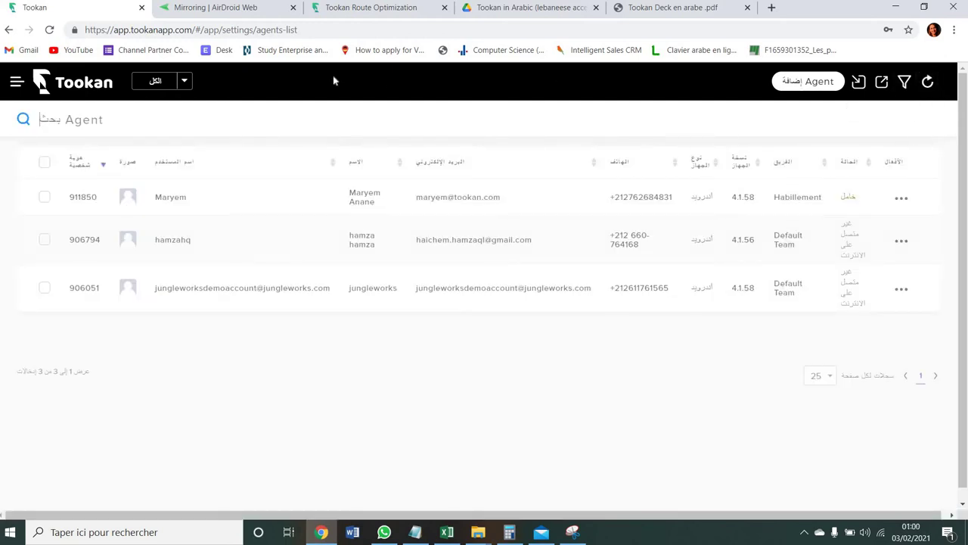
click(13, 90)
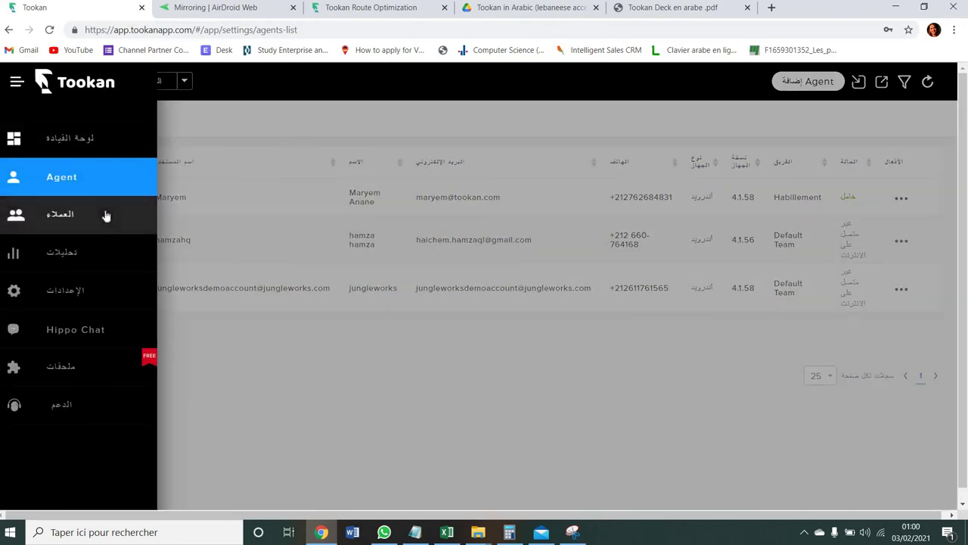
click(106, 215)
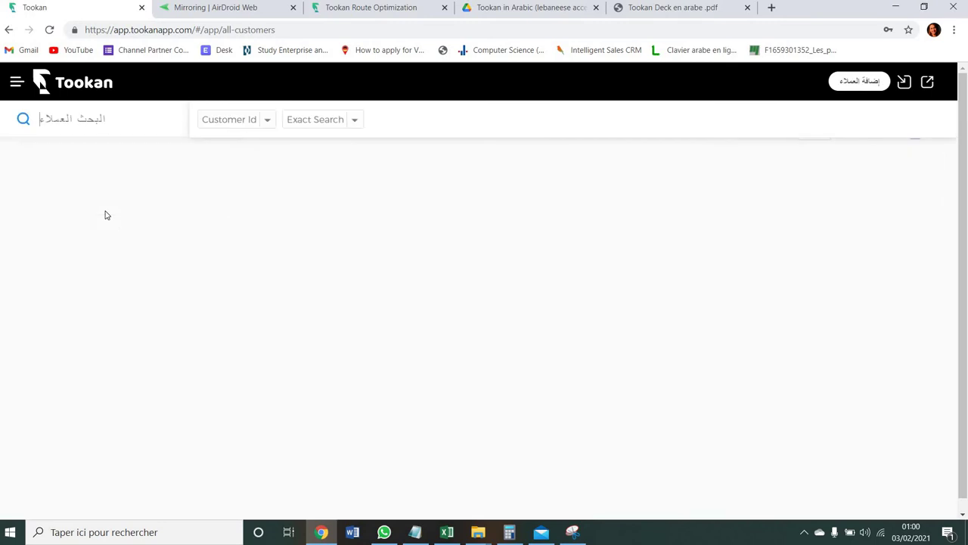
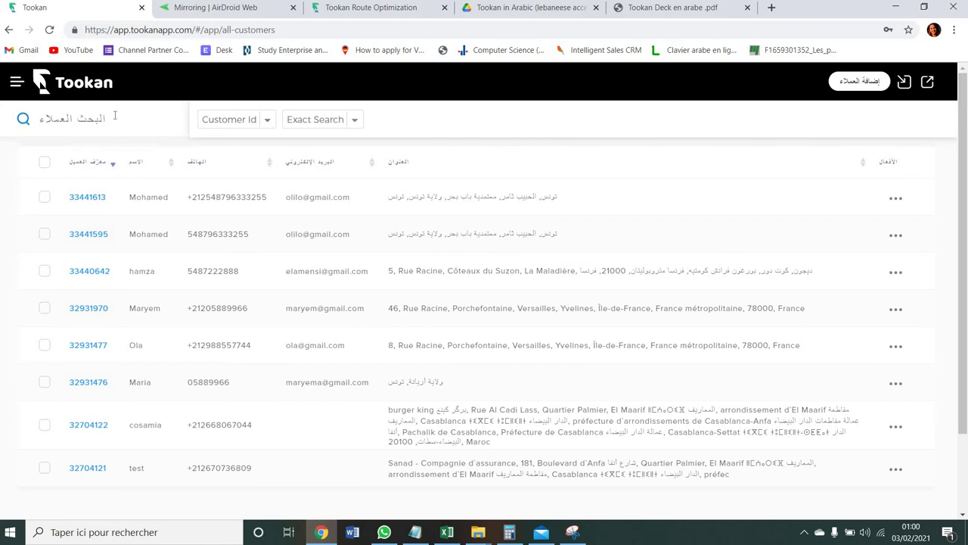
- Switch the customer search field from Customer Id to Name
click(250, 125)
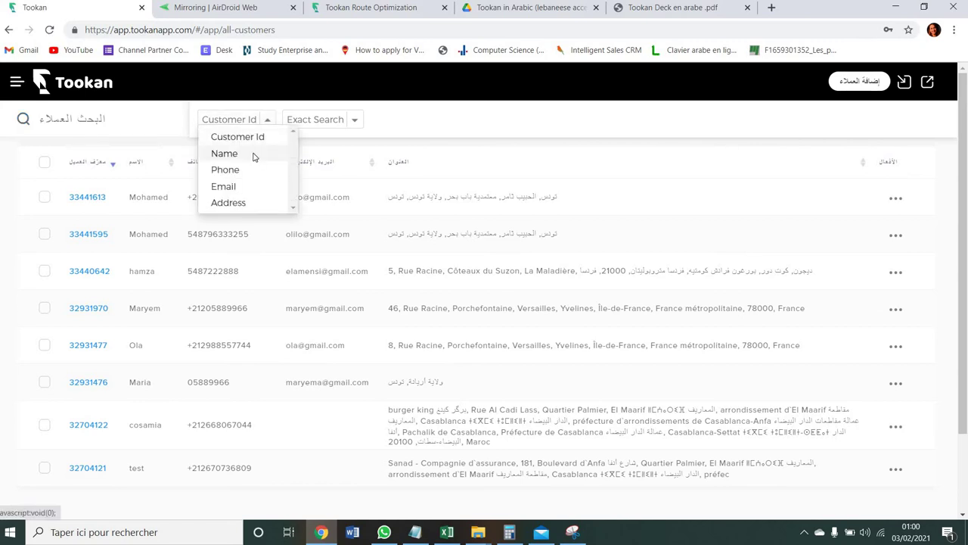
click(253, 154)
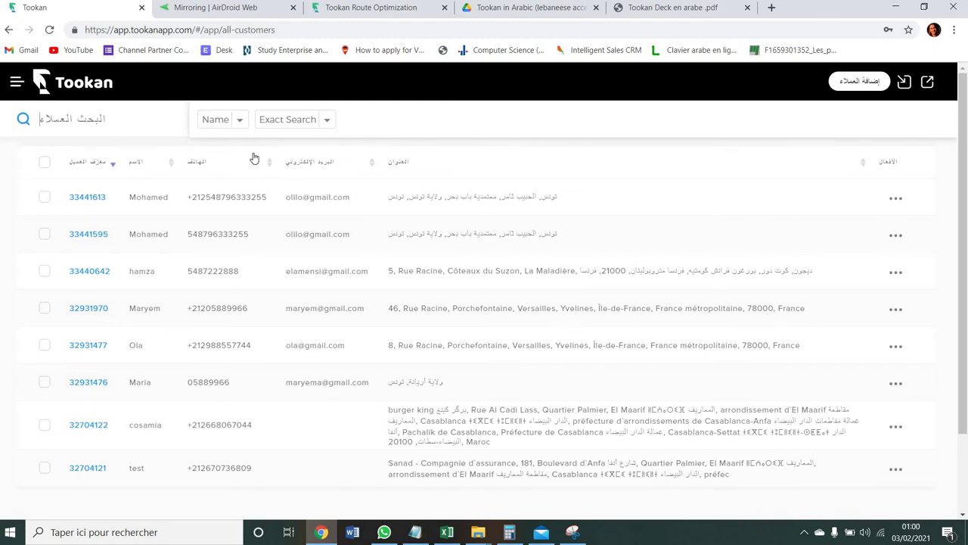
click(329, 122)
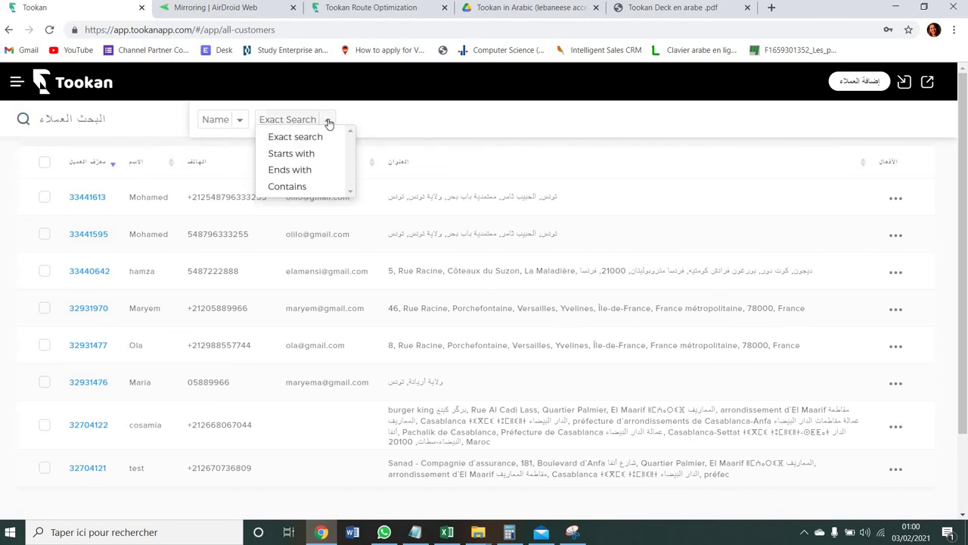
click(239, 122)
click(126, 115)
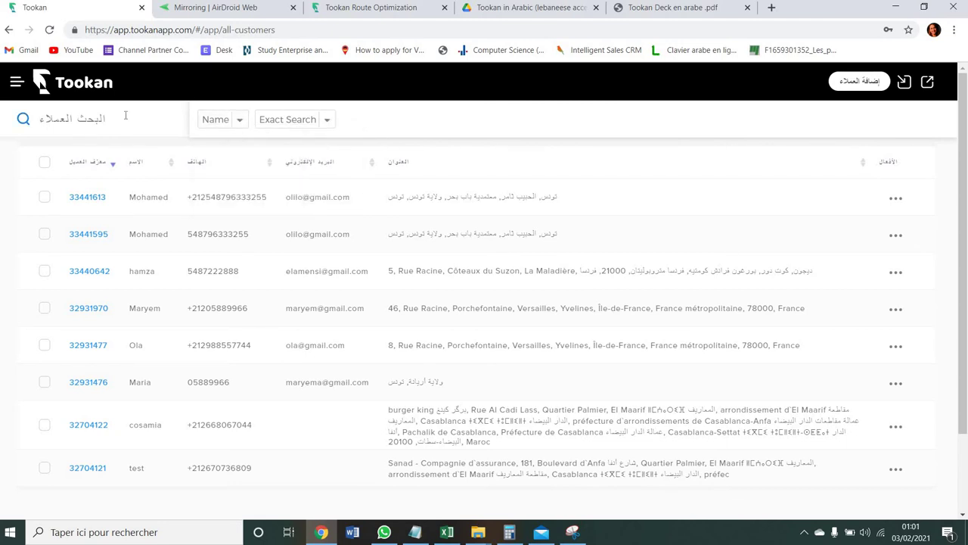
- Filter the customer list by a customer's name, then clear the search to show everyone
text(maryem)
key(Return)
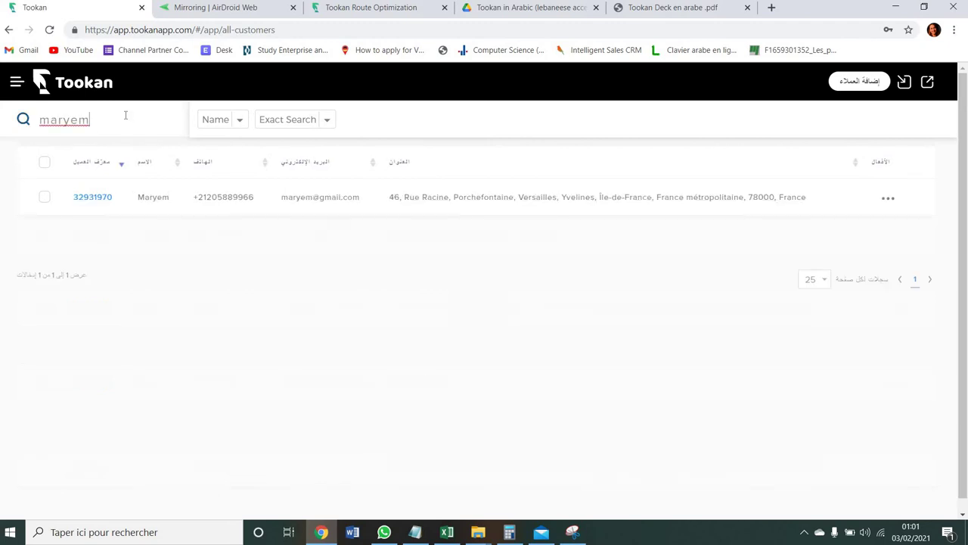
key(ctrl+a)
key(BackSpace)
key(Return)
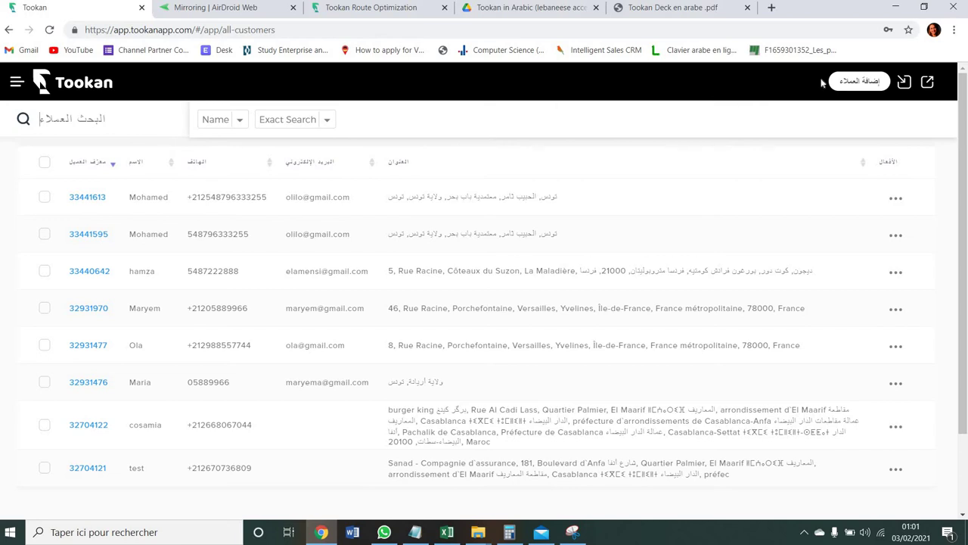
click(846, 85)
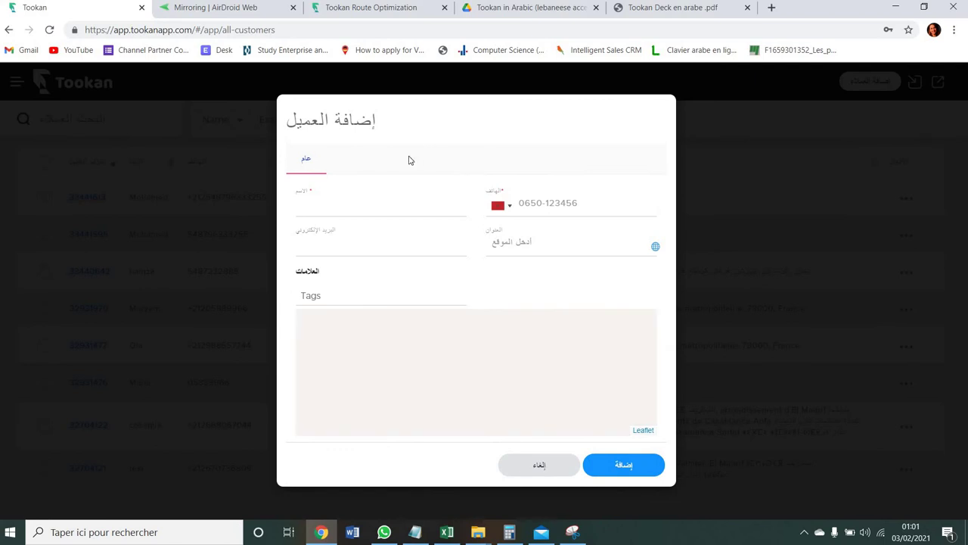
click(306, 161)
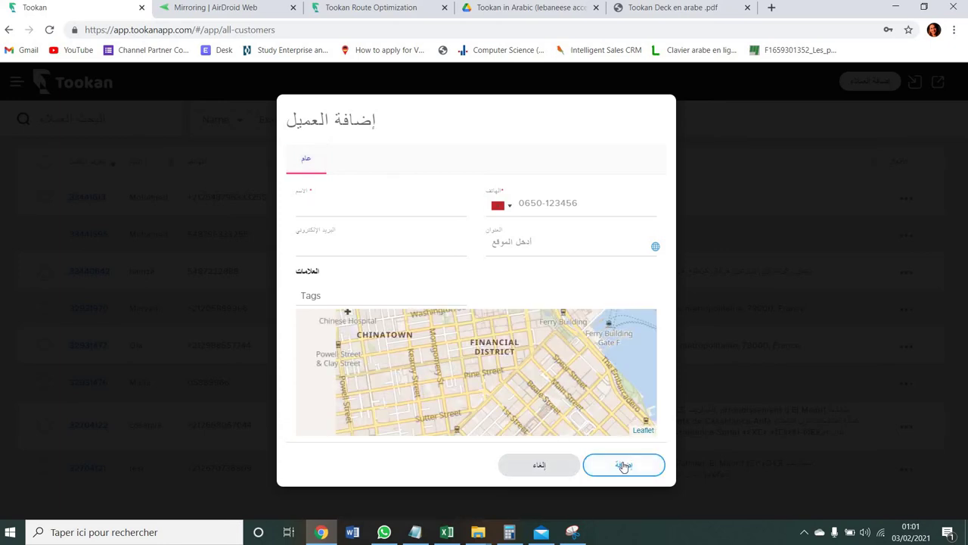
click(564, 469)
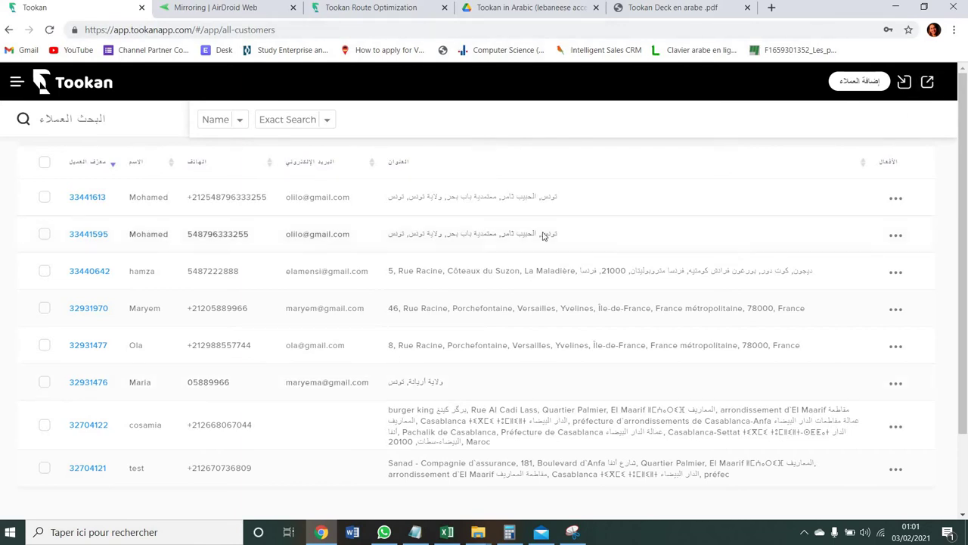
drag(964, 79, 964, 99)
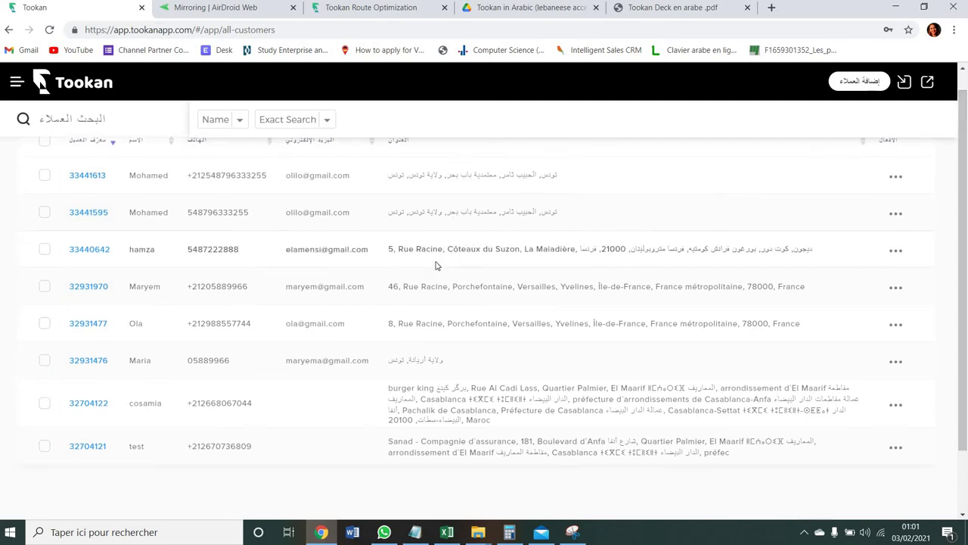
- Open Analytics, scroll through the Task Analysis charts, then return to the Real Time overview
click(20, 81)
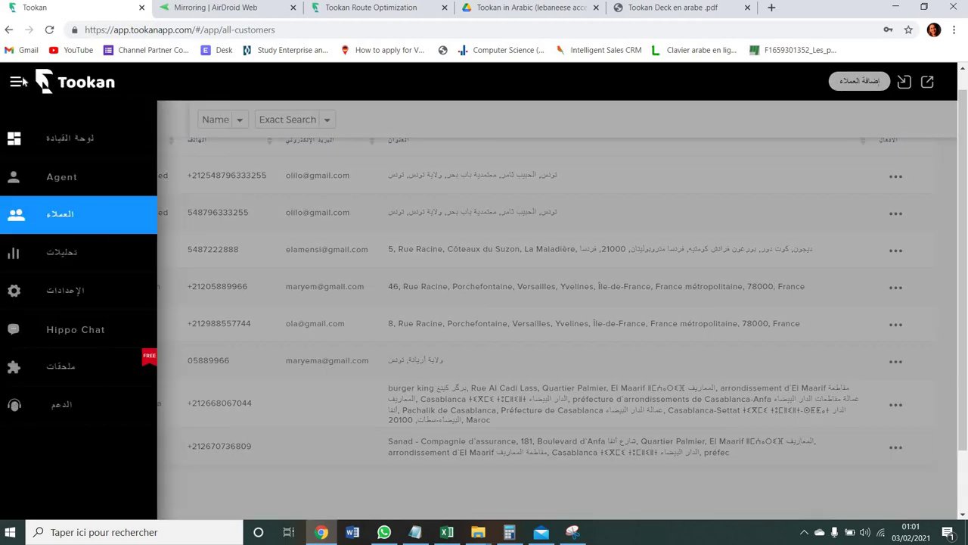
click(83, 259)
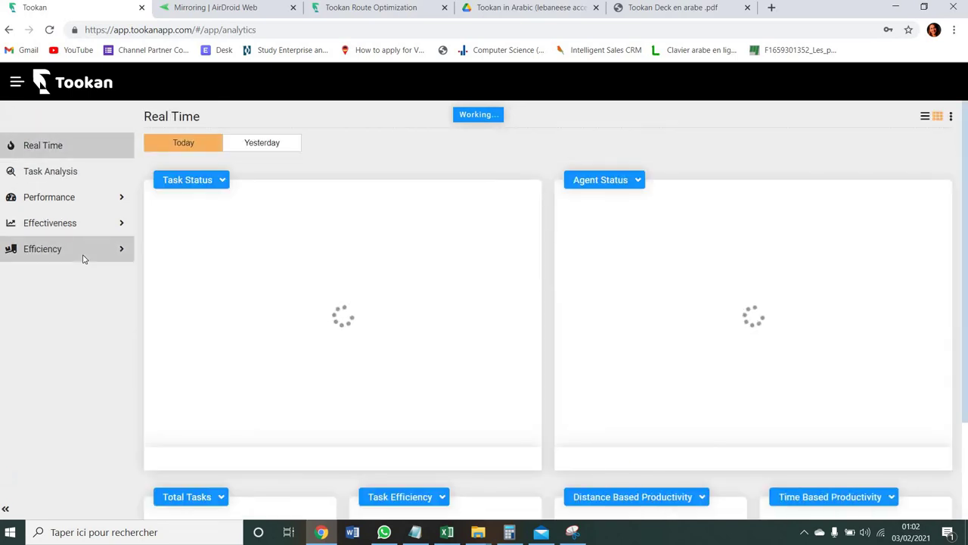
click(66, 184)
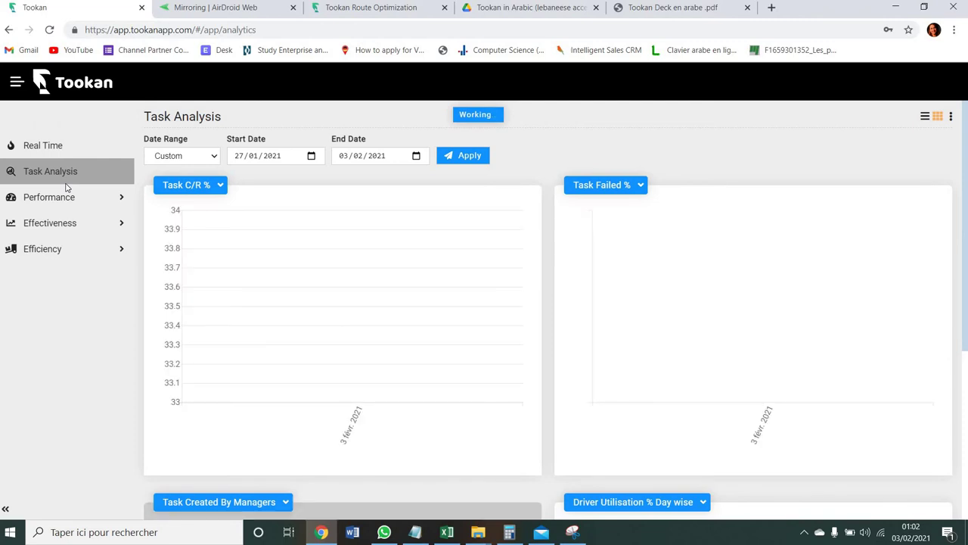
scroll(65, 186, down, 4)
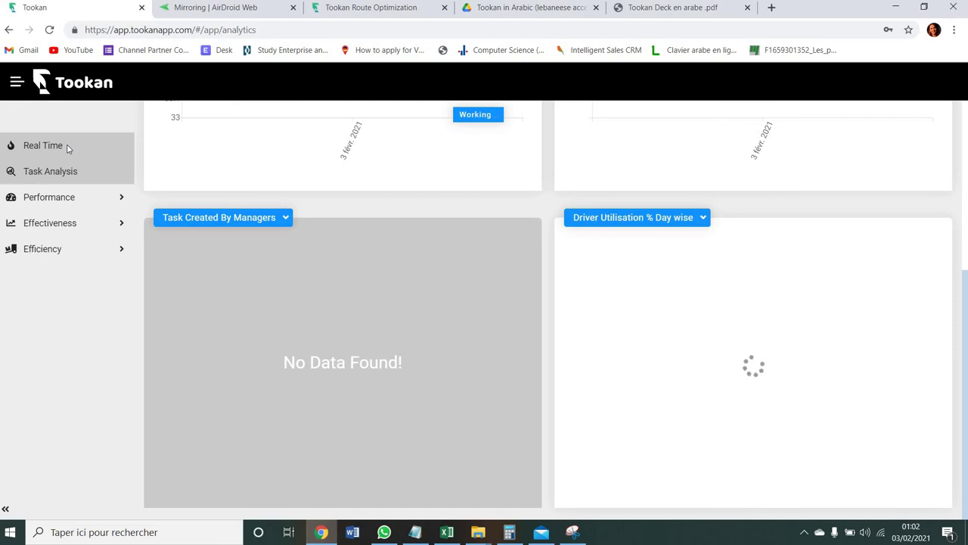
click(65, 145)
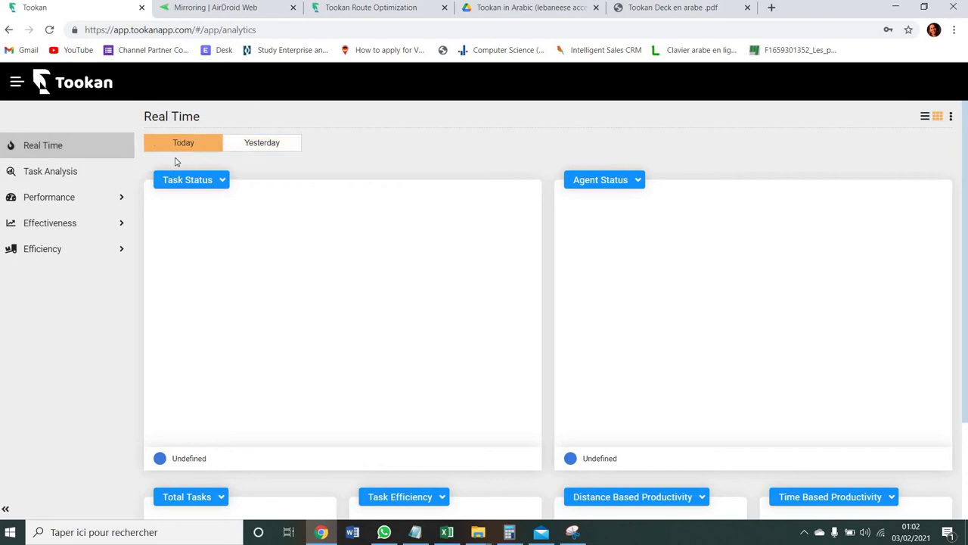
- Review yesterday's real-time figures and Agent Utilization chart, then switch back to Task Analysis
click(262, 142)
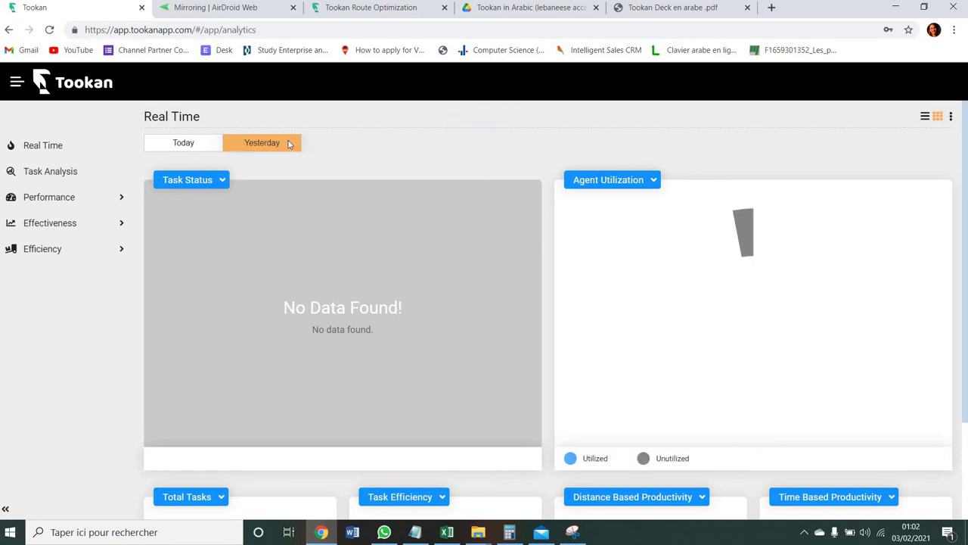
mouse_move(700, 251)
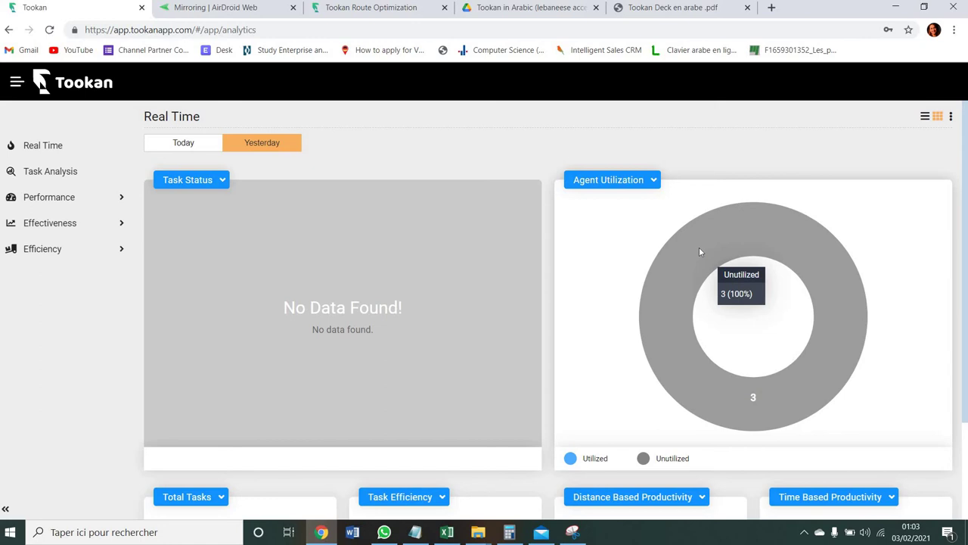
scroll(700, 252, down, 2)
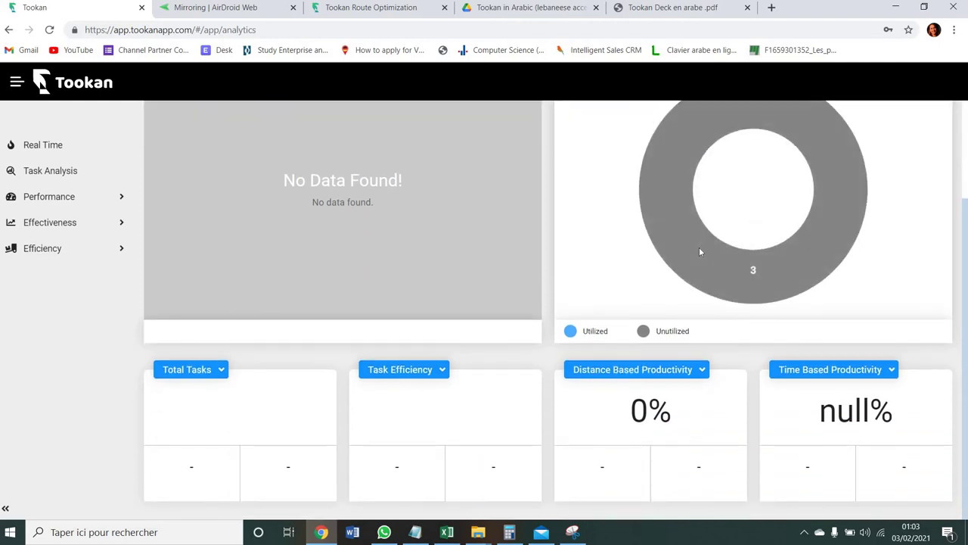
scroll(699, 252, up, 2)
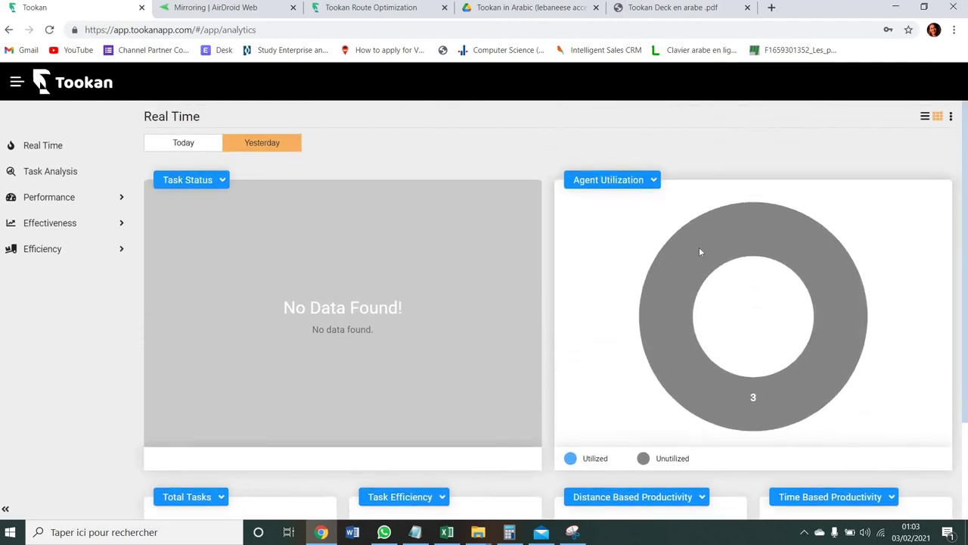
click(69, 173)
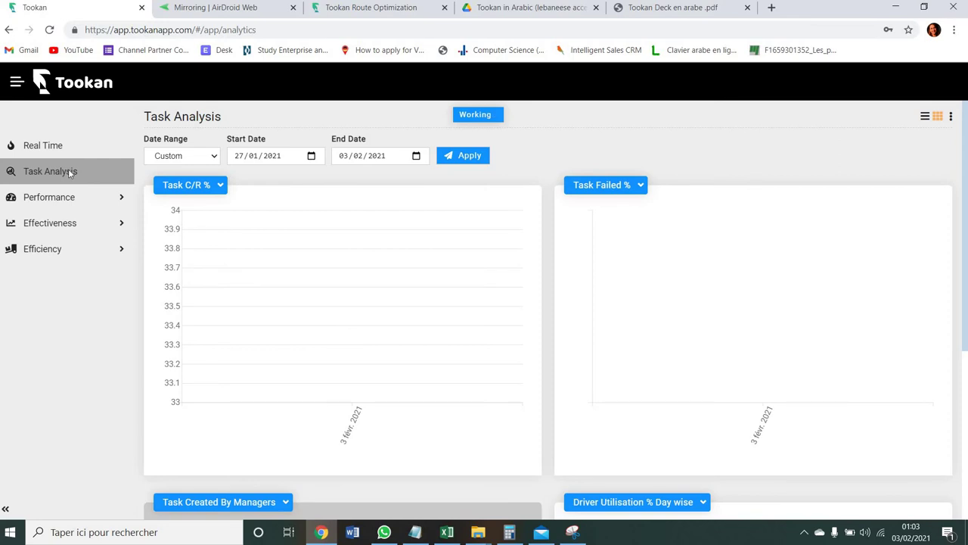
- Expand the Performance reports, open Task Completion, then expand the Effectiveness reports
scroll(68, 168, down, 4)
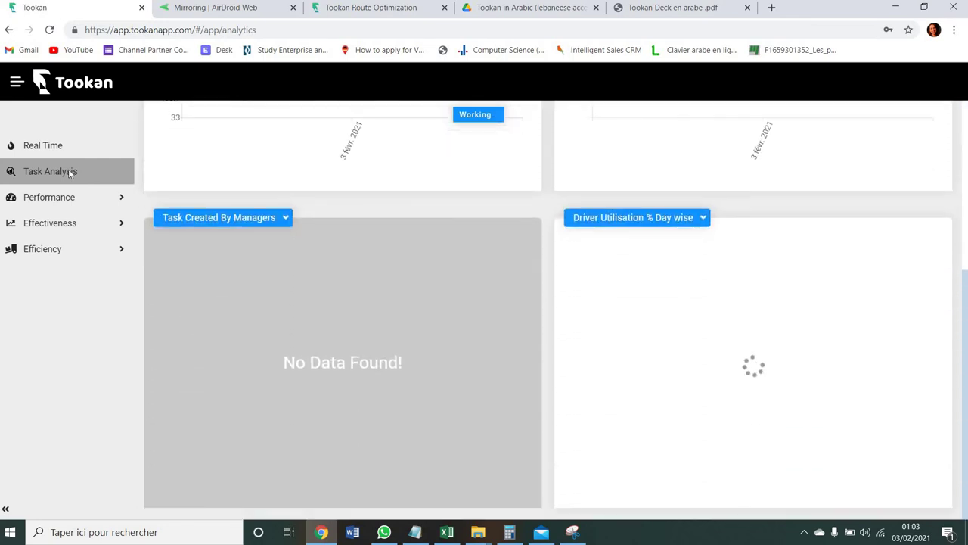
click(93, 200)
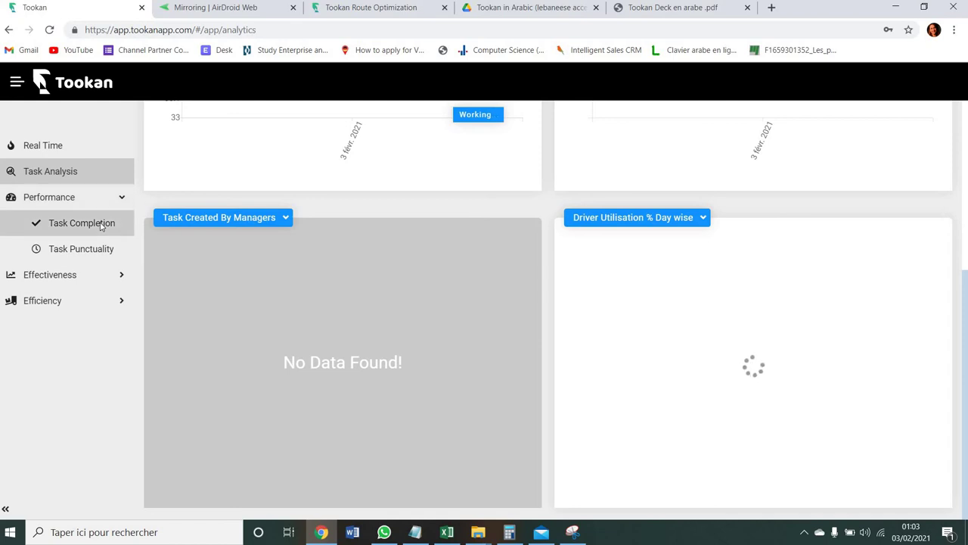
click(107, 223)
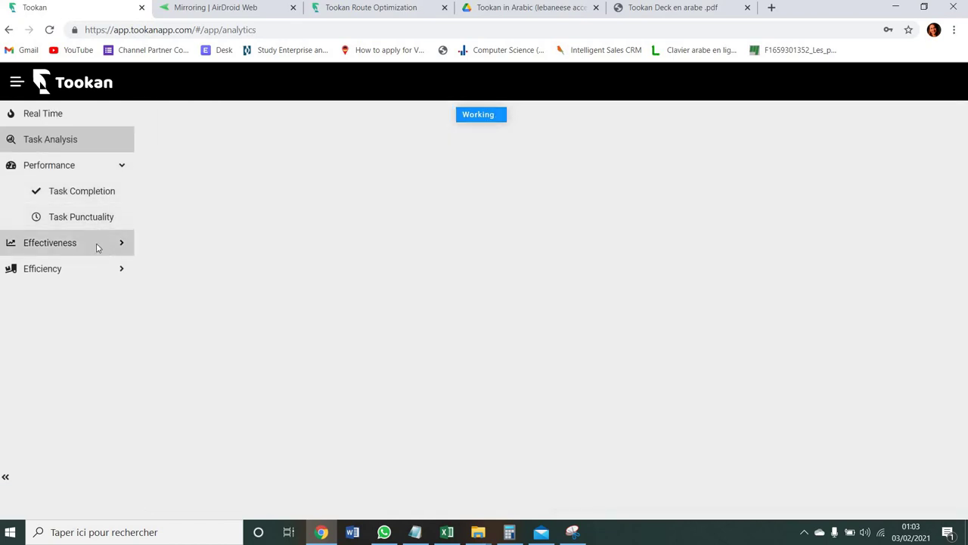
click(96, 247)
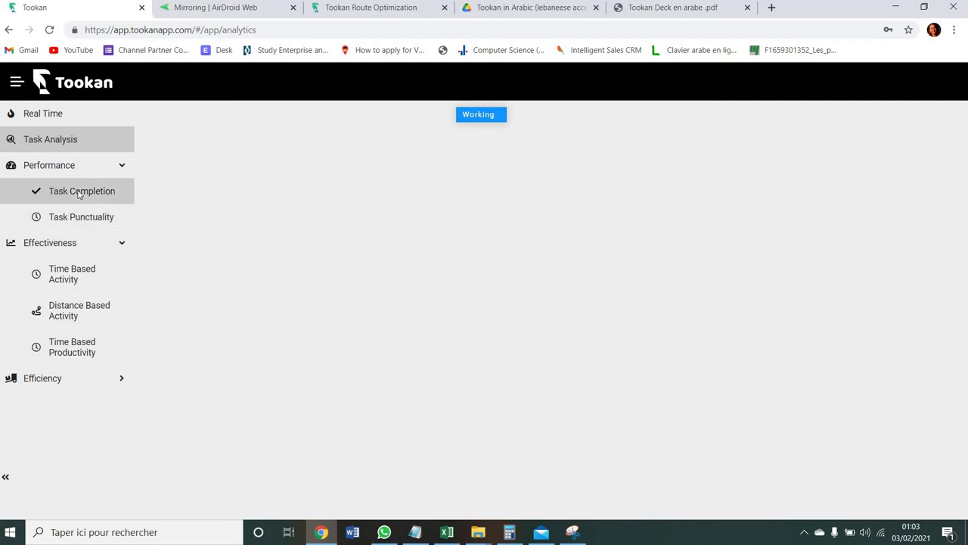
- Go to Settings and minimize the captured slide to reveal the Preferences page
click(13, 83)
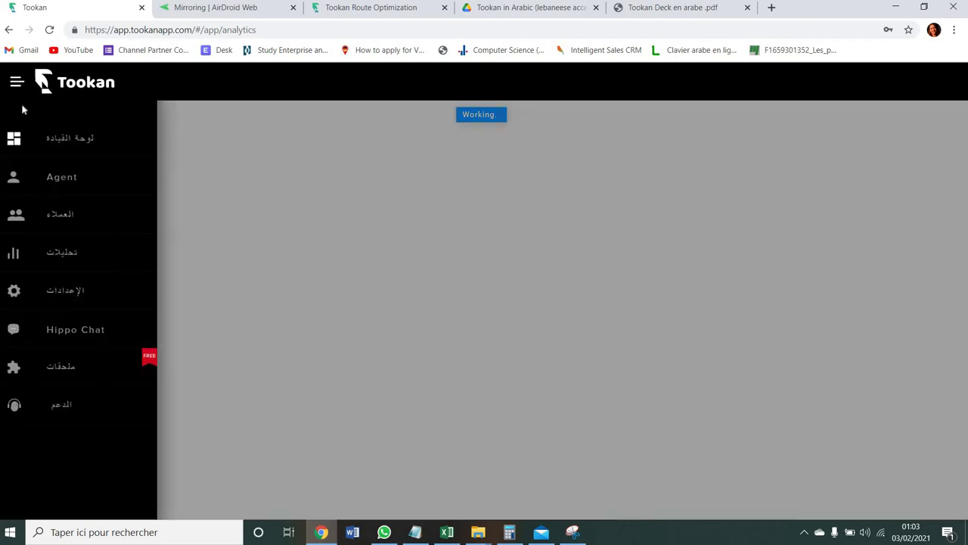
click(78, 292)
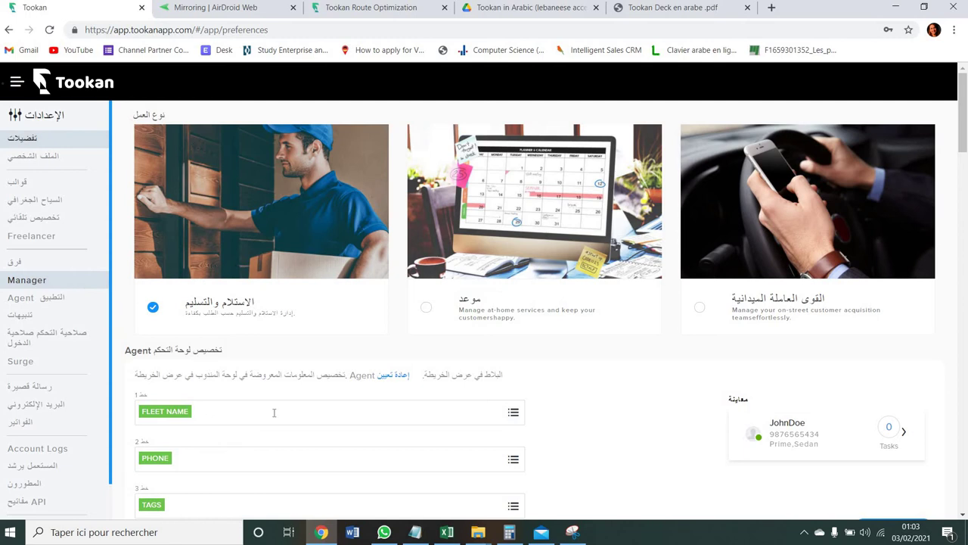
click(582, 538)
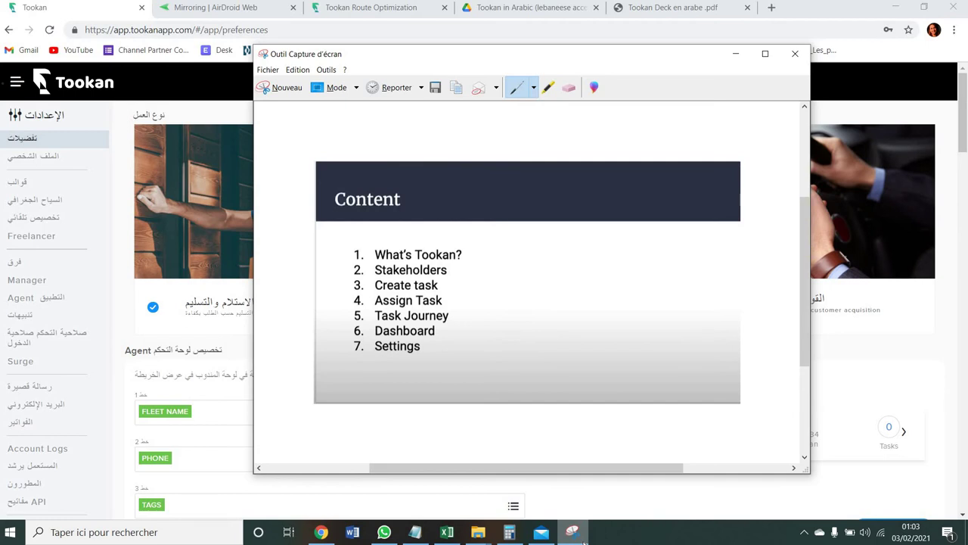
click(583, 540)
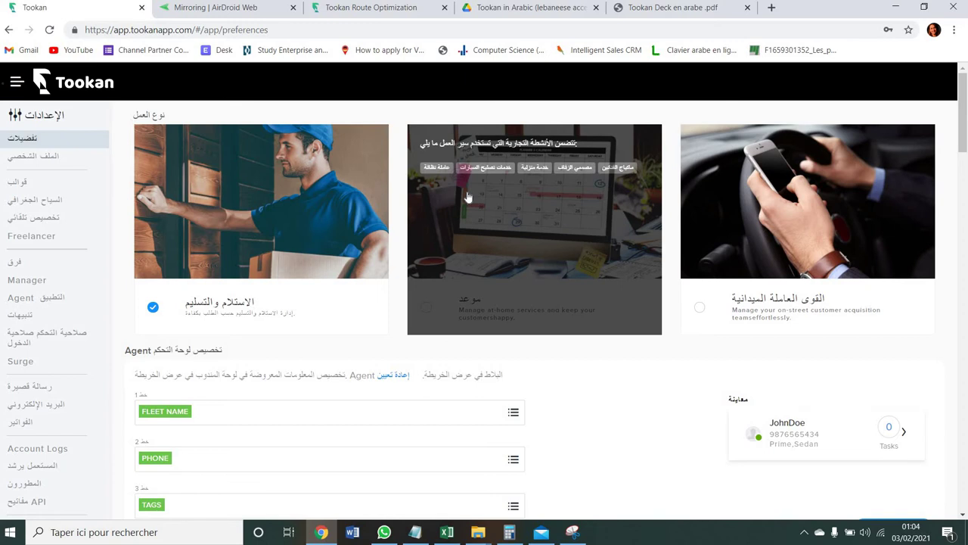
mouse_move(900, 170)
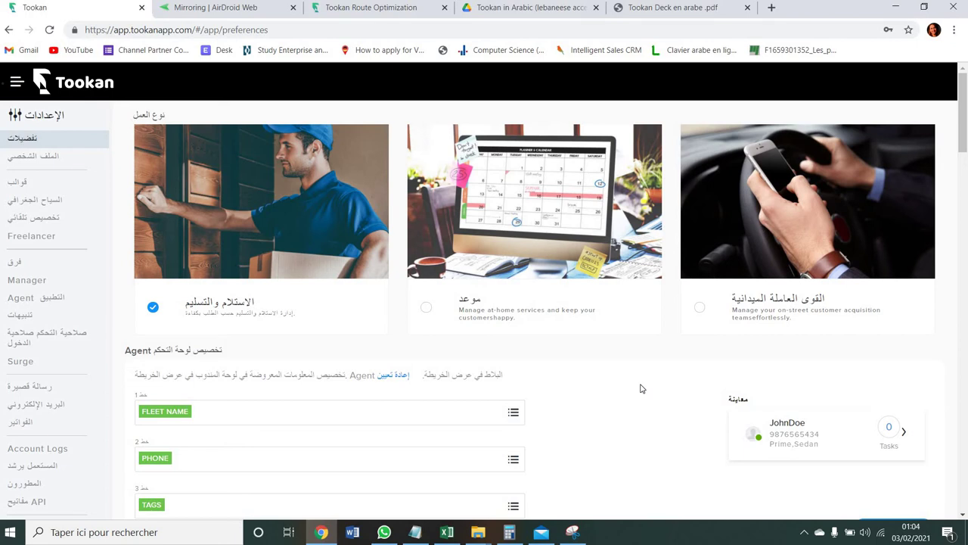
- Scroll past Agent panel customisation to the Tracking Pane fields and Flightmap map configuration
mouse_move(308, 262)
mouse_move(800, 304)
scroll(670, 452, down, 2)
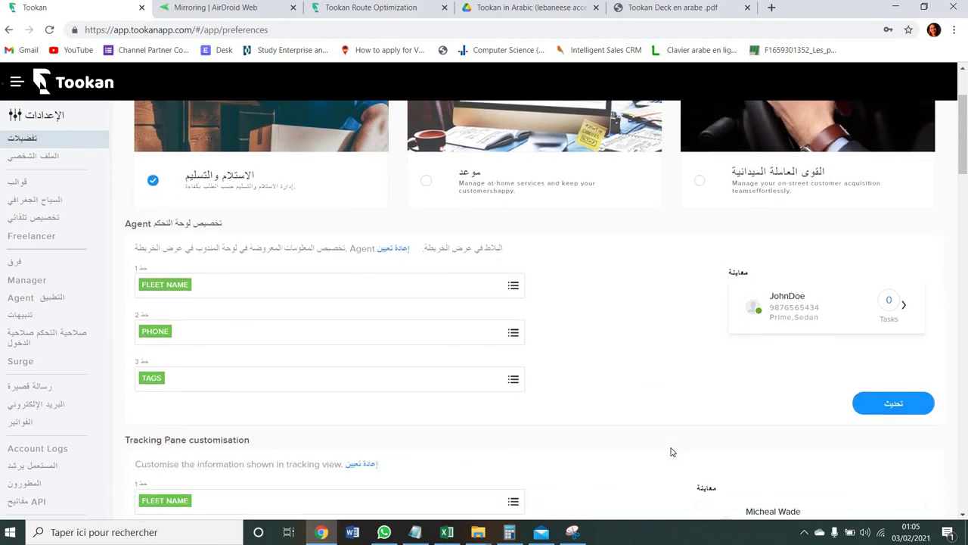
scroll(671, 452, down, 3)
scroll(671, 451, down, 1)
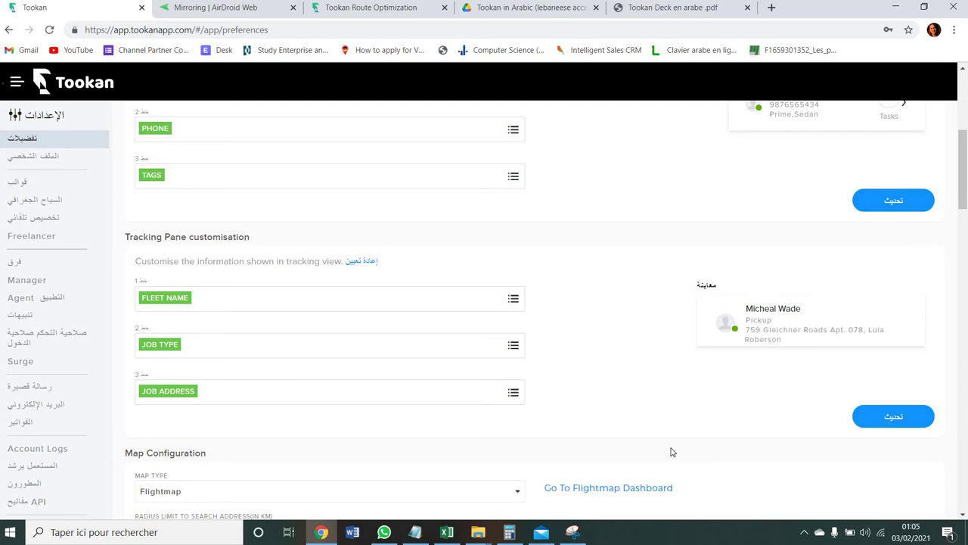
scroll(671, 451, up, 3)
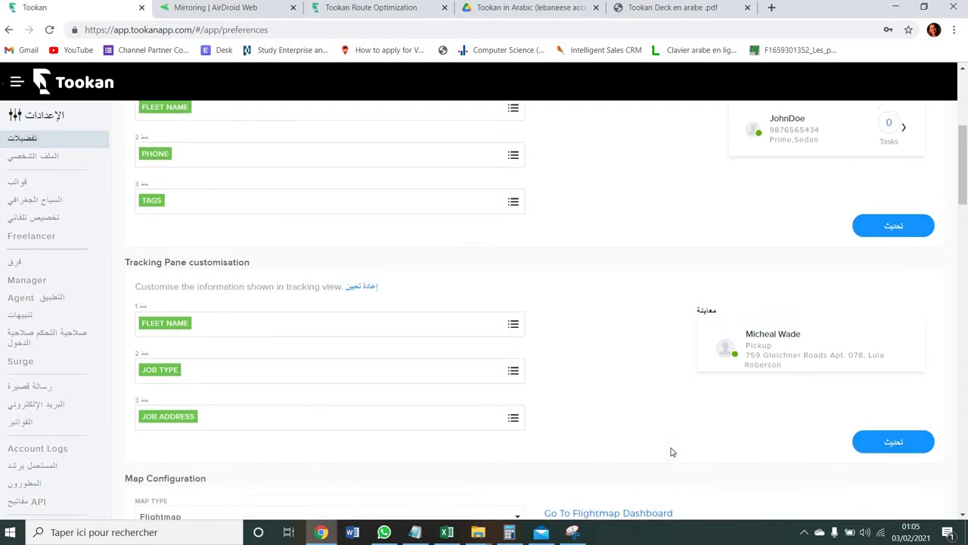
scroll(671, 451, down, 3)
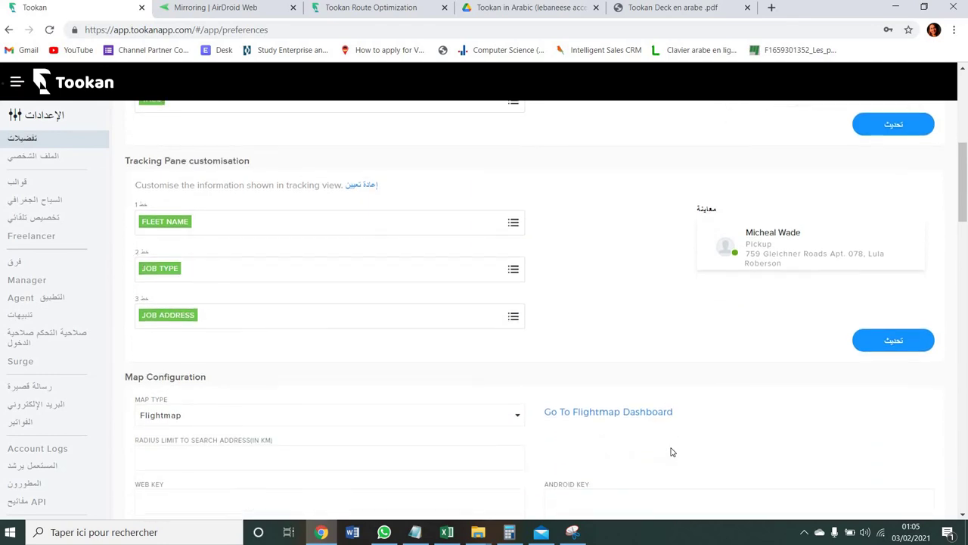
scroll(671, 451, up, 1)
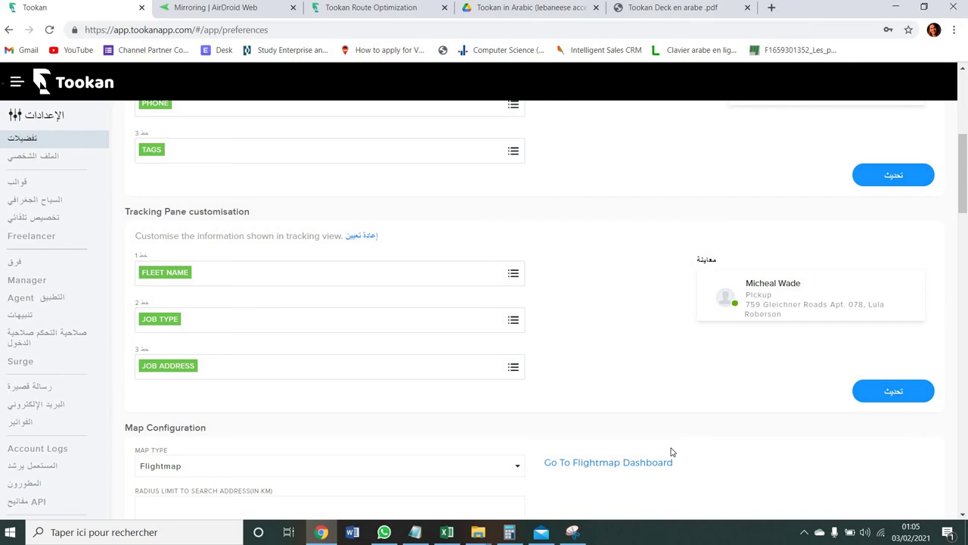
scroll(671, 451, up, 1)
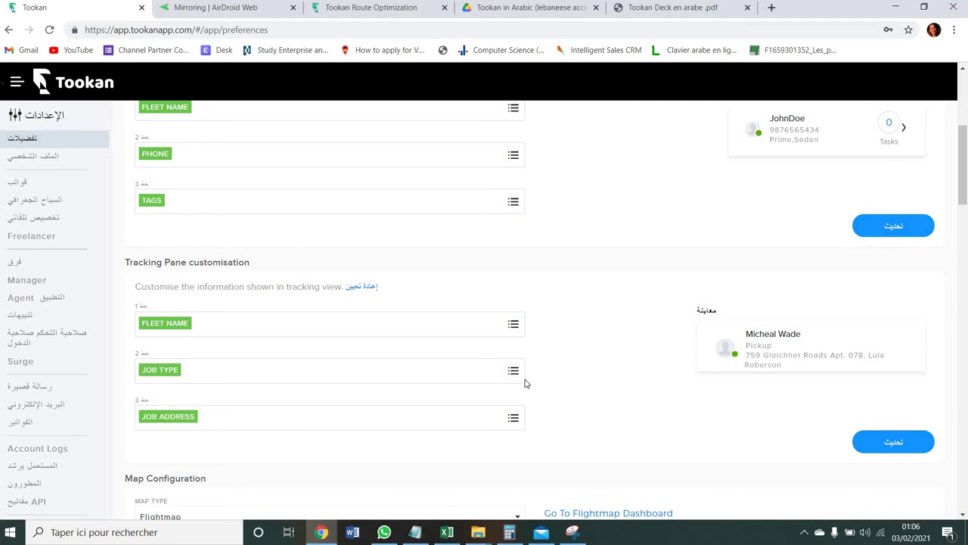
scroll(526, 383, down, 3)
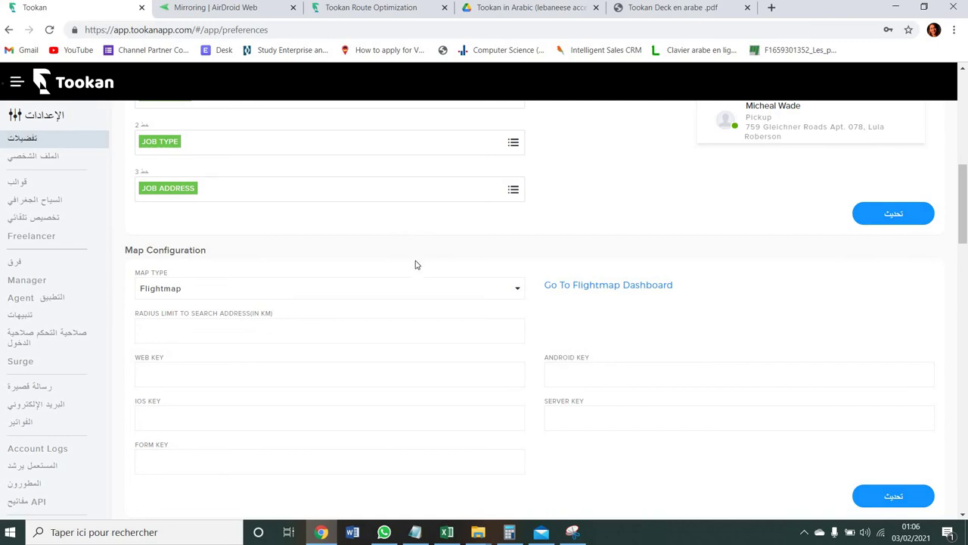
click(427, 294)
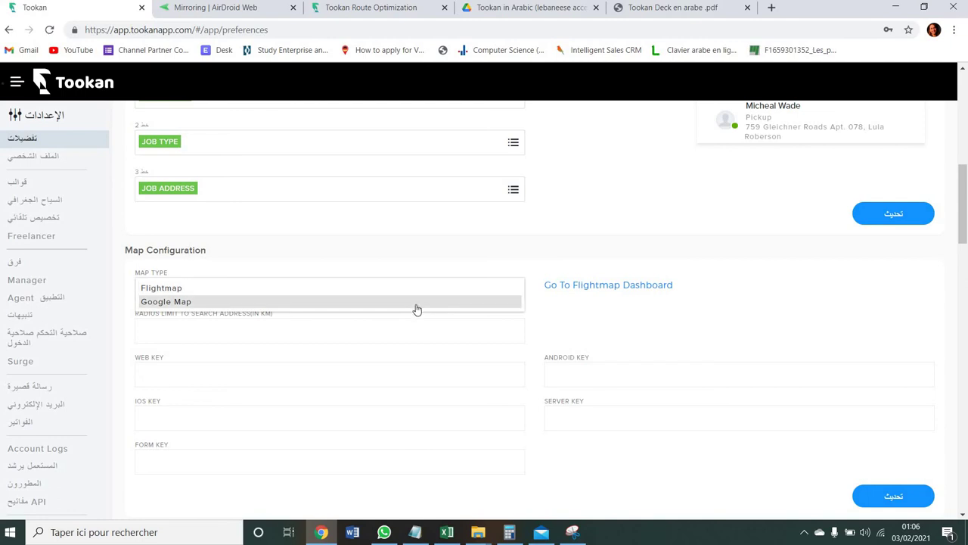
click(449, 293)
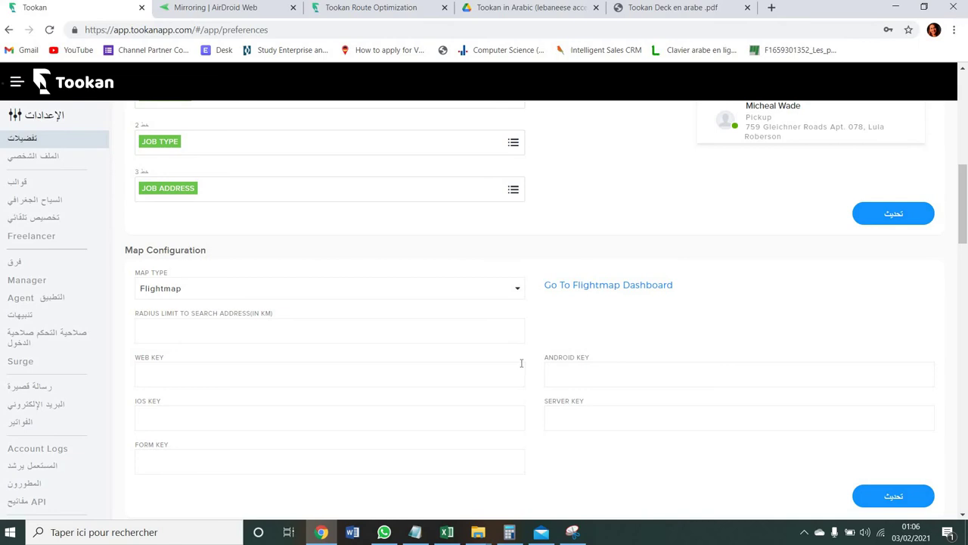
click(474, 298)
click(474, 299)
- Check the default view options (Task View, Mission View, Both) below Theme Settings, keeping Task View
scroll(581, 328, down, 1)
scroll(581, 329, down, 4)
scroll(582, 329, down, 2)
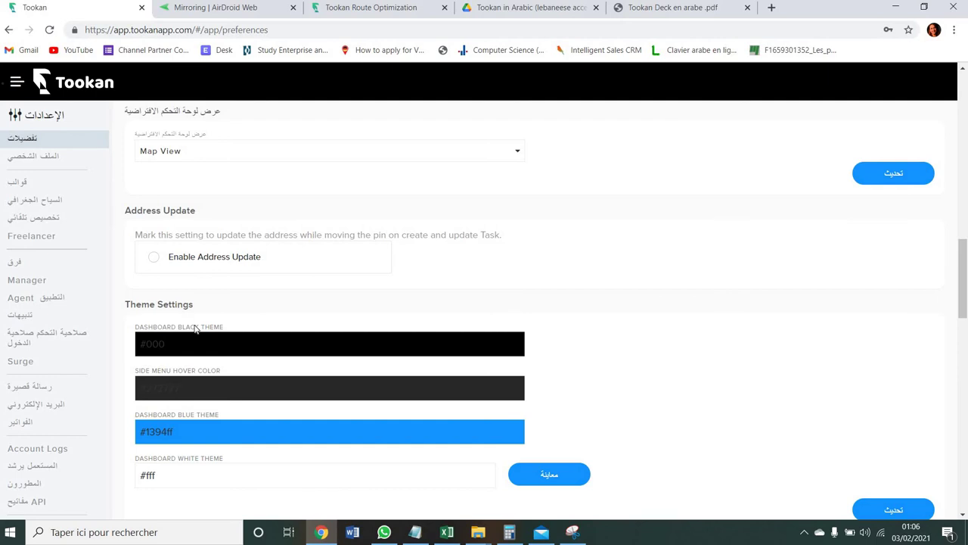
scroll(195, 327, down, 2)
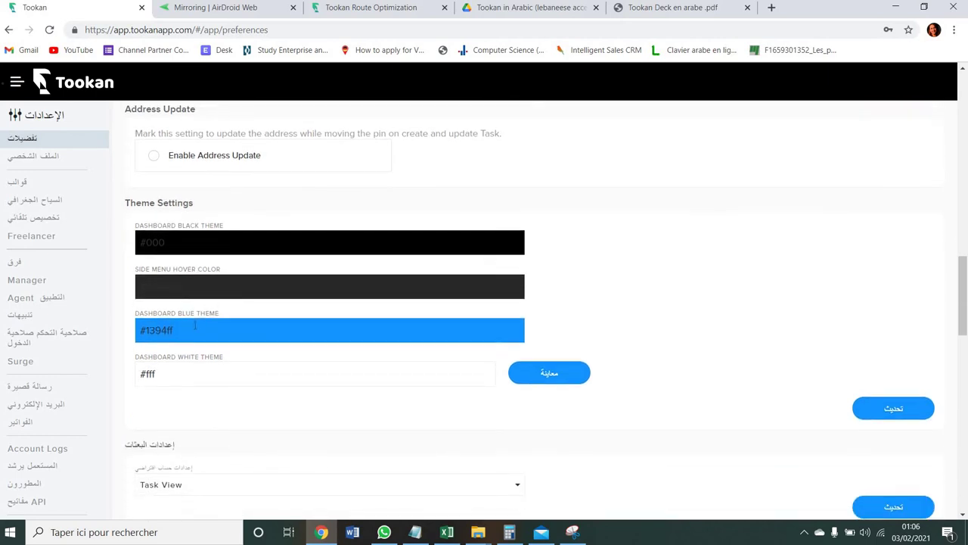
scroll(195, 327, down, 2)
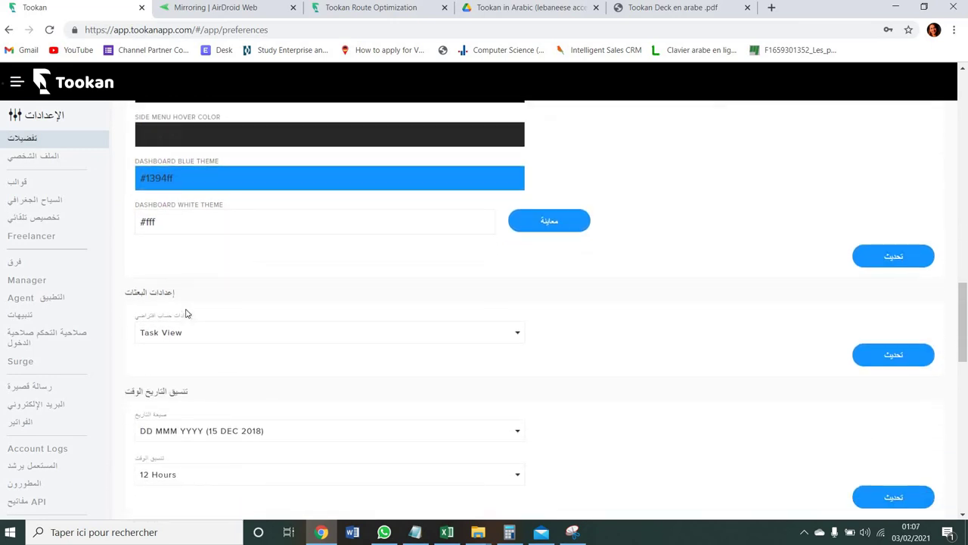
click(146, 336)
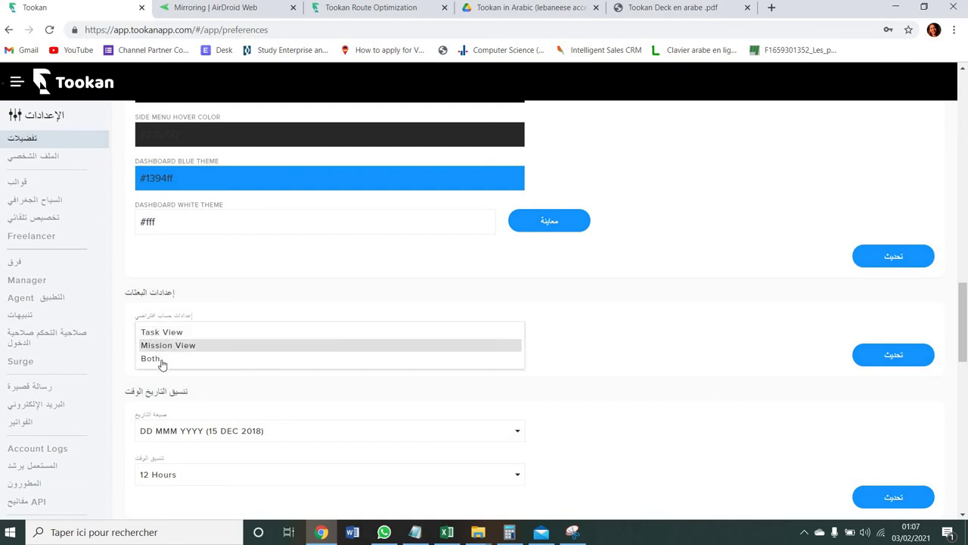
click(348, 303)
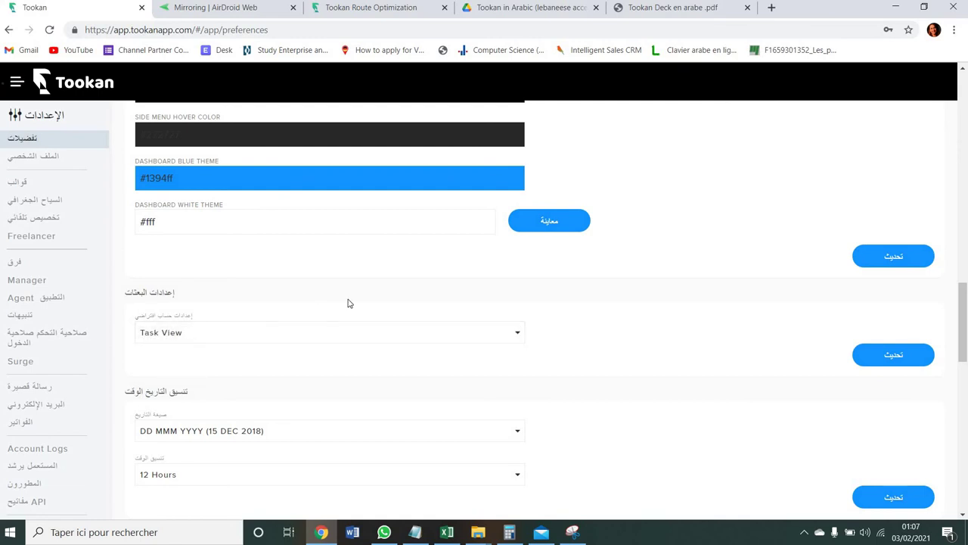
scroll(348, 303, down, 2)
scroll(348, 303, down, 1)
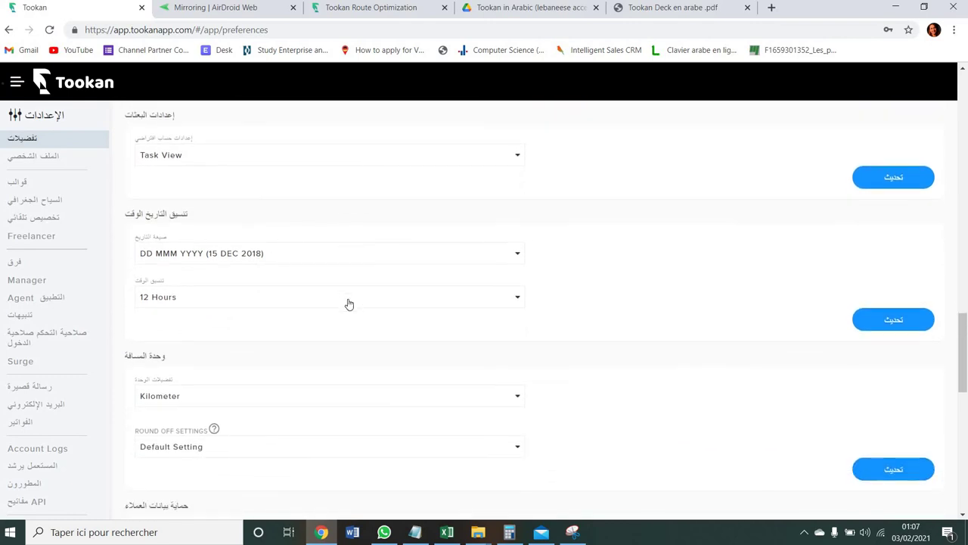
click(374, 249)
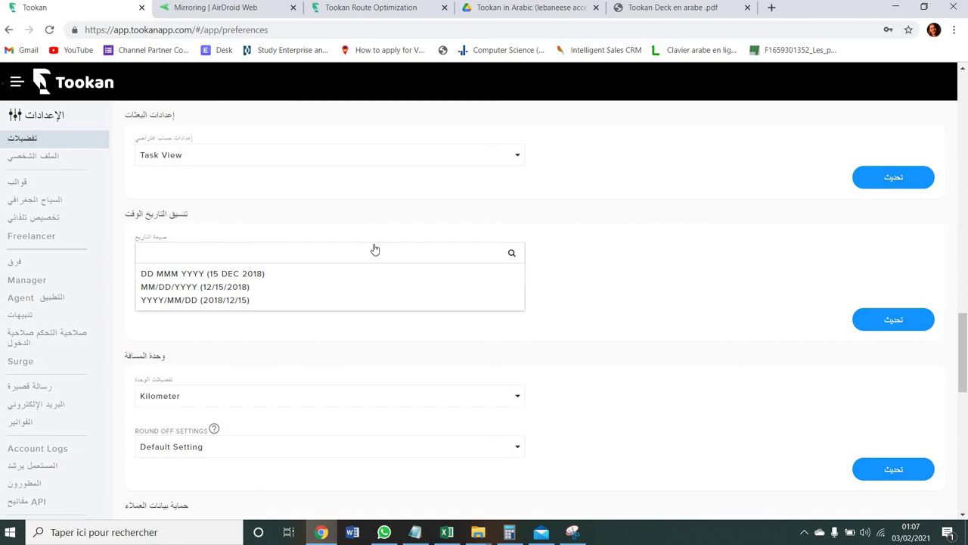
click(405, 393)
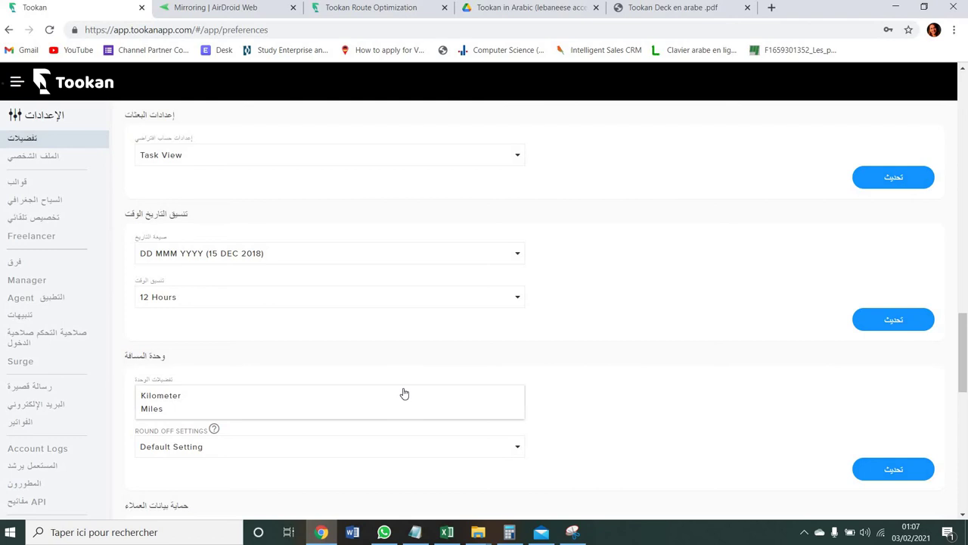
click(405, 393)
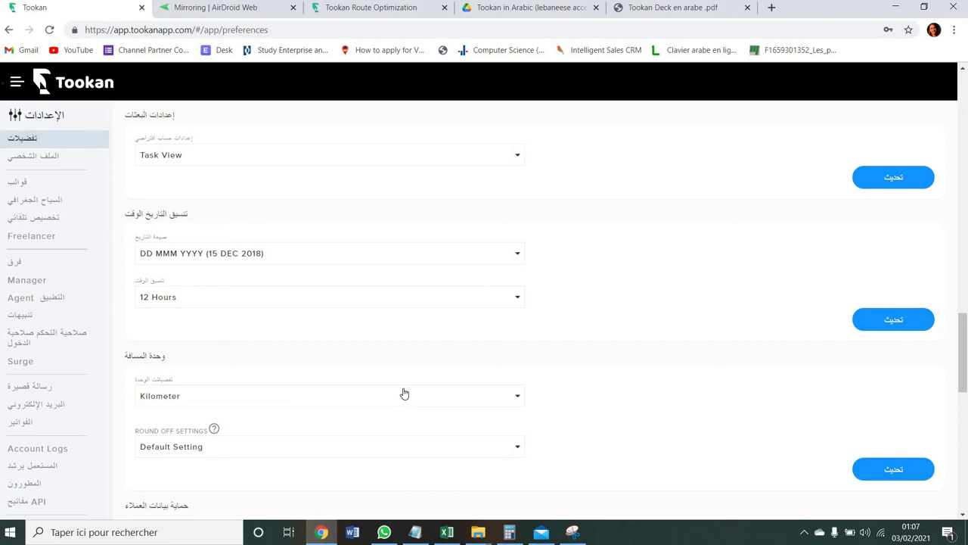
- Set Round Off Settings to Round Up, leaving Kilometer as the distance unit
scroll(382, 420, down, 1)
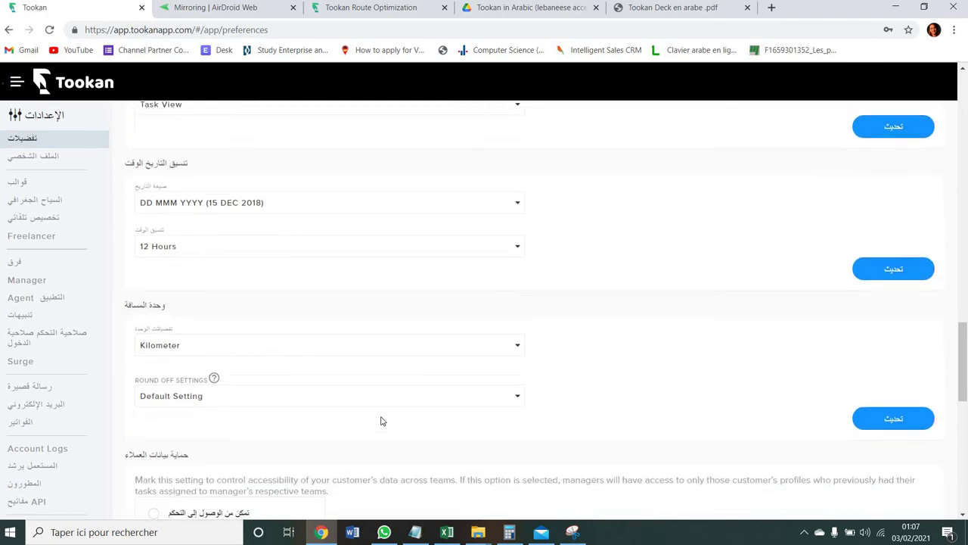
click(381, 354)
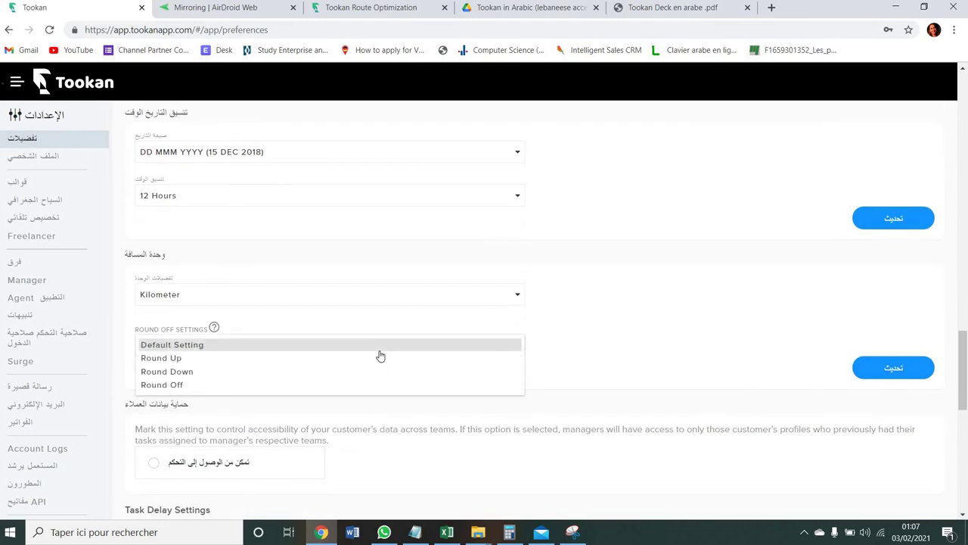
click(381, 357)
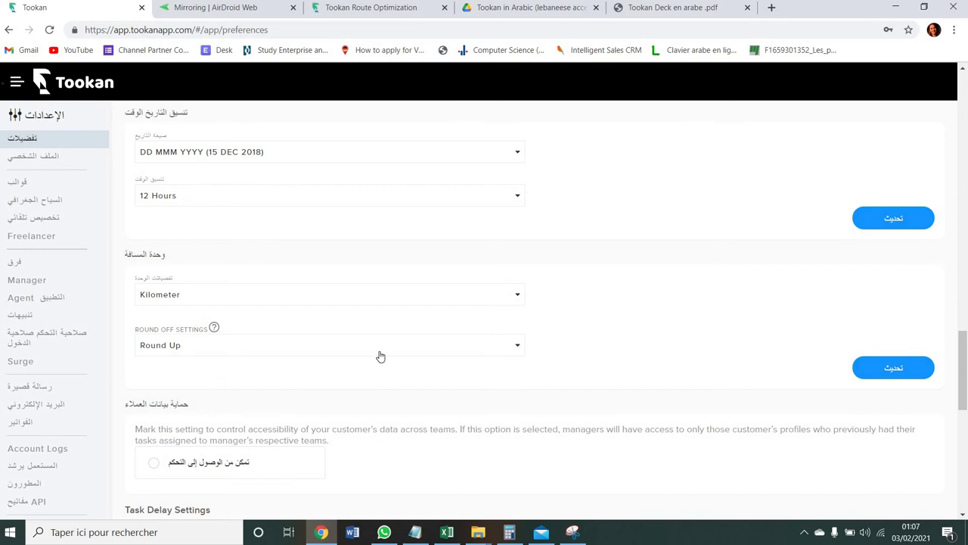
click(384, 349)
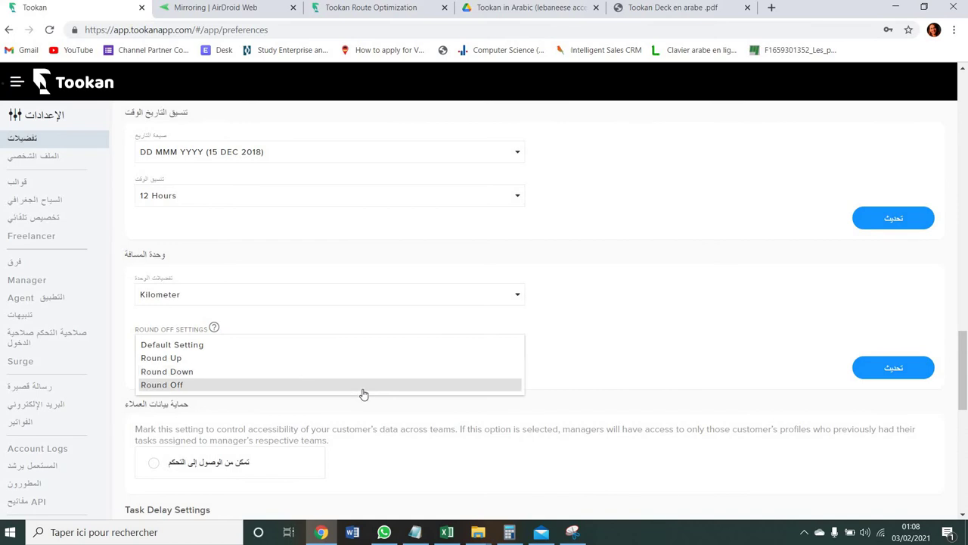
click(583, 365)
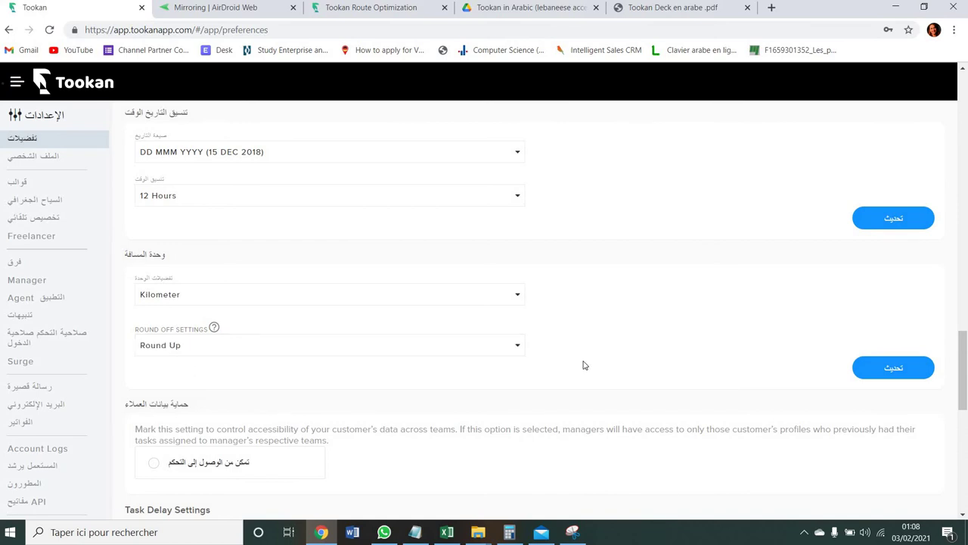
scroll(582, 365, down, 3)
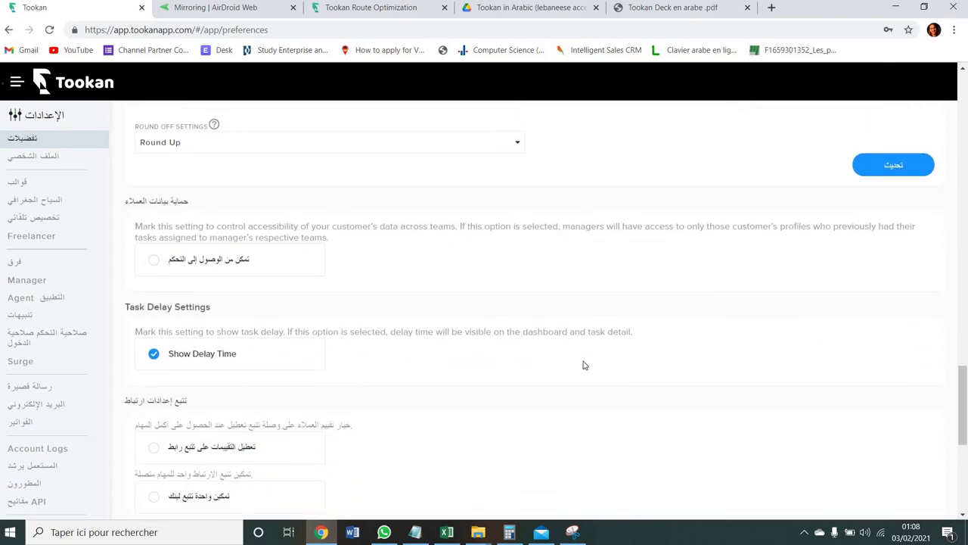
- Limit managers to their teams' customer profiles and toggle Show Delay Time off, then back on
click(195, 263)
click(153, 360)
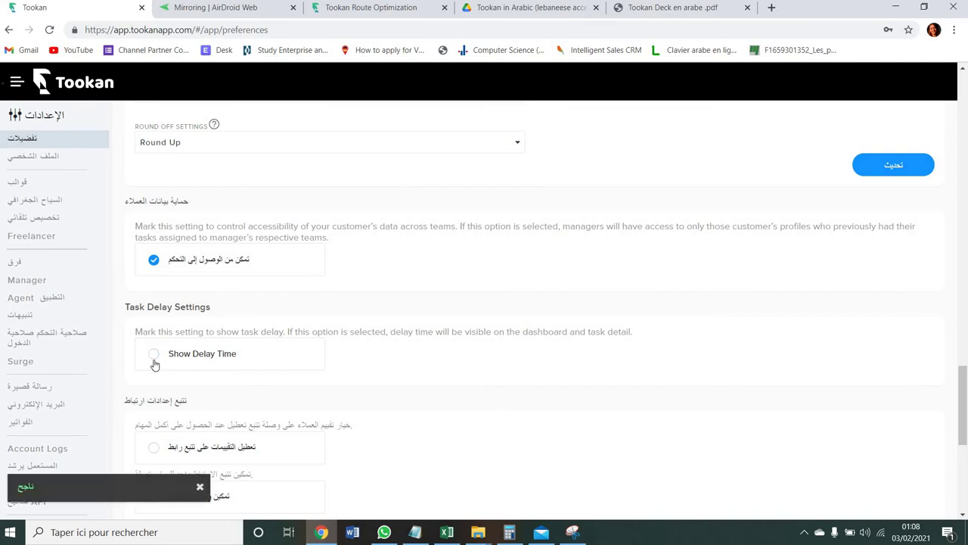
click(153, 360)
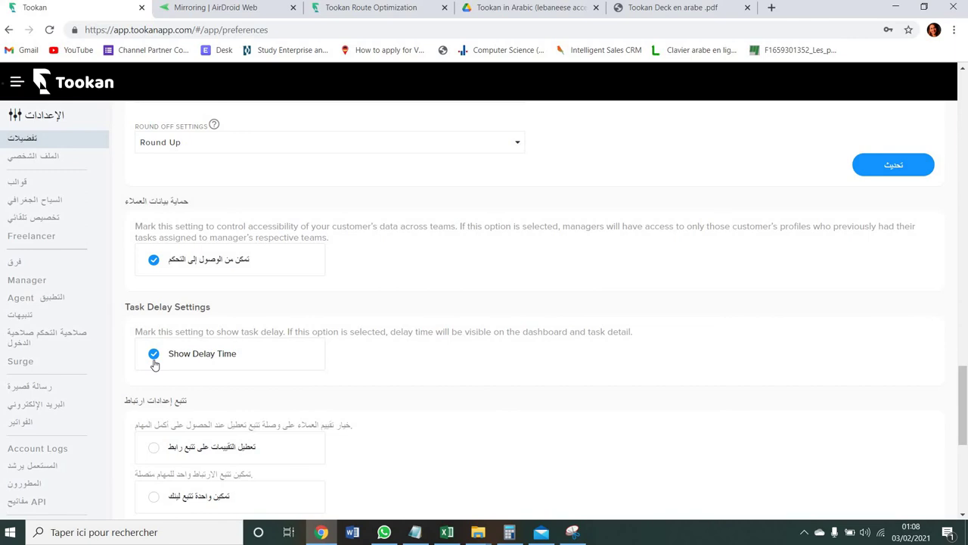
scroll(154, 365, down, 2)
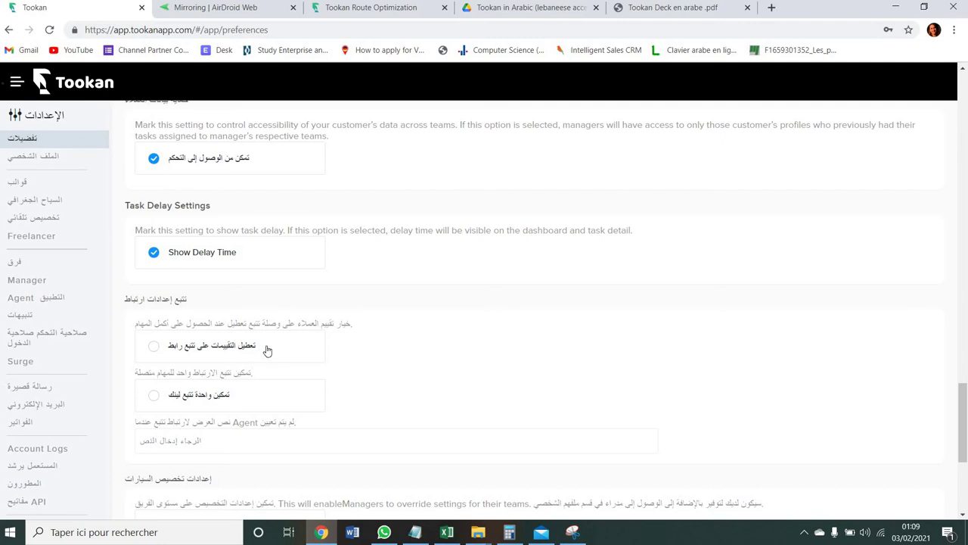
scroll(267, 349, down, 1)
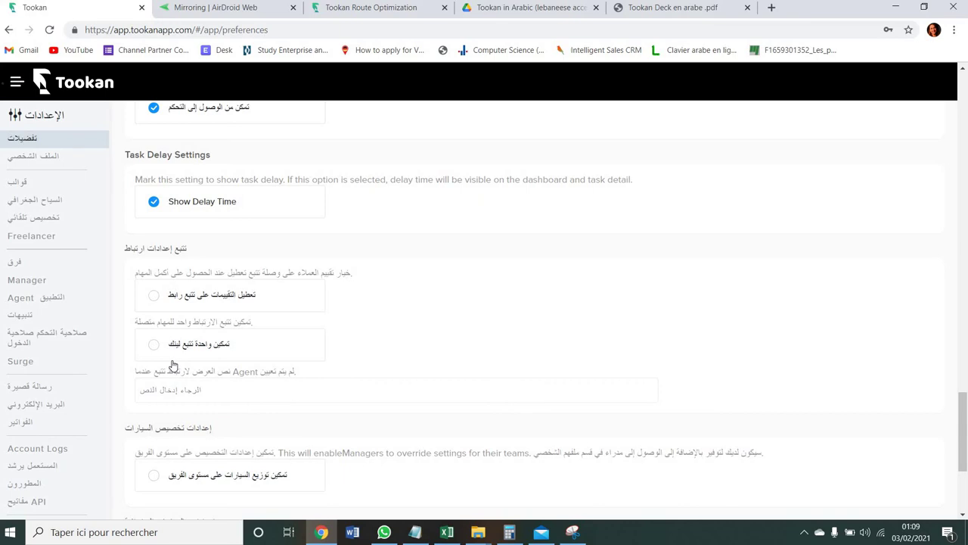
scroll(173, 366, down, 2)
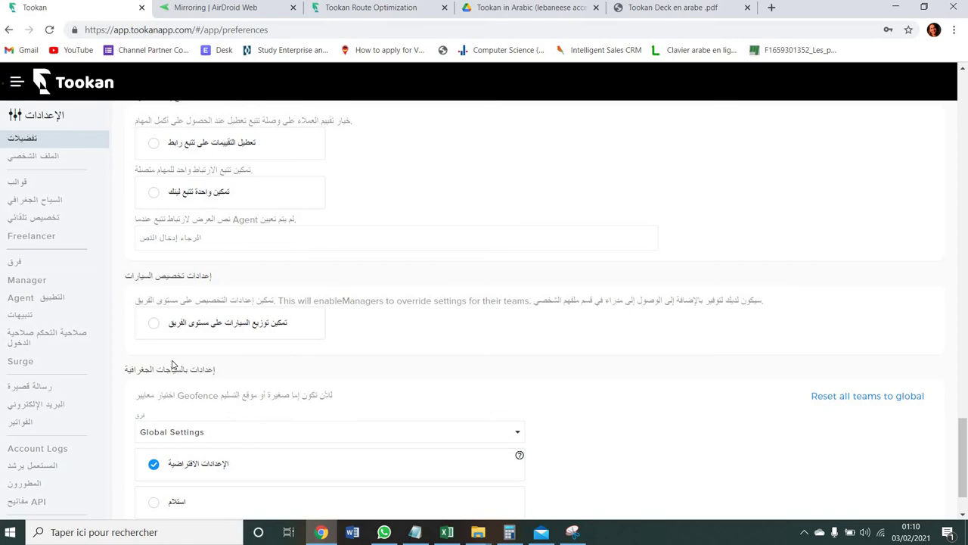
scroll(171, 364, down, 2)
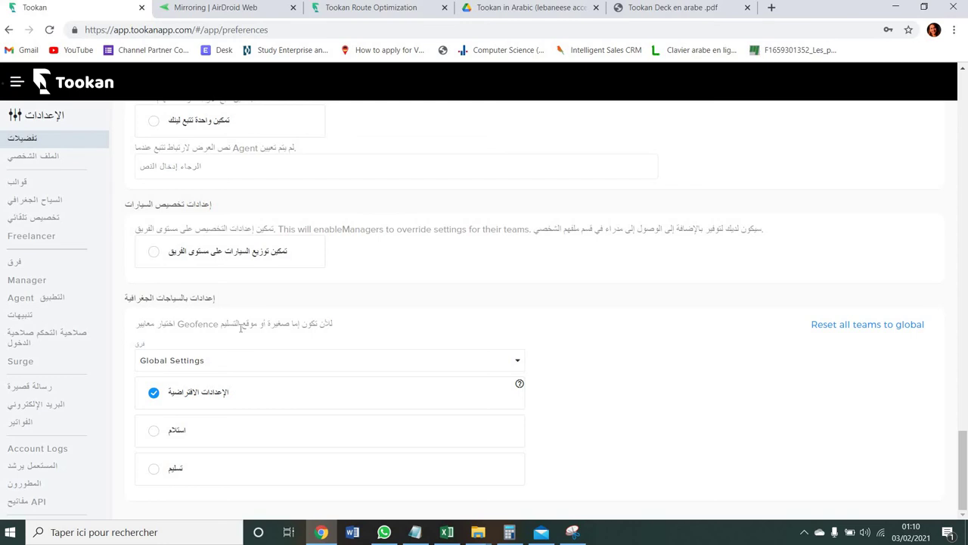
- Review geofence teams (Global Settings, Default Team, Habillement), keep Global Settings, and go to Profile
click(262, 364)
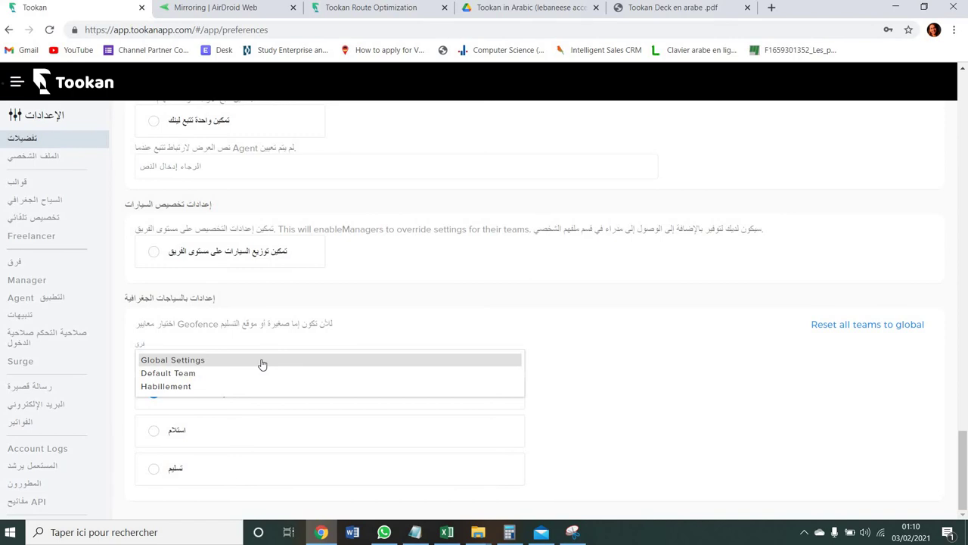
click(378, 333)
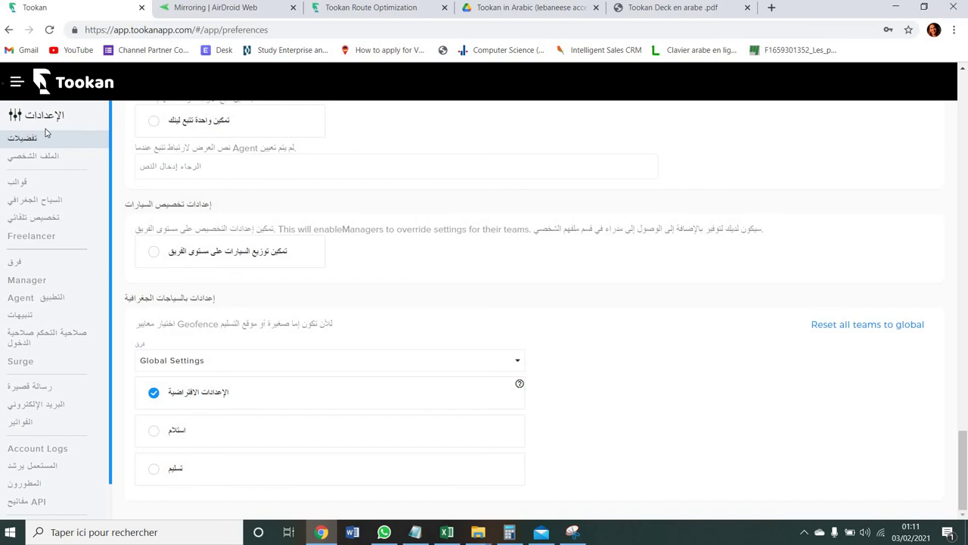
click(68, 164)
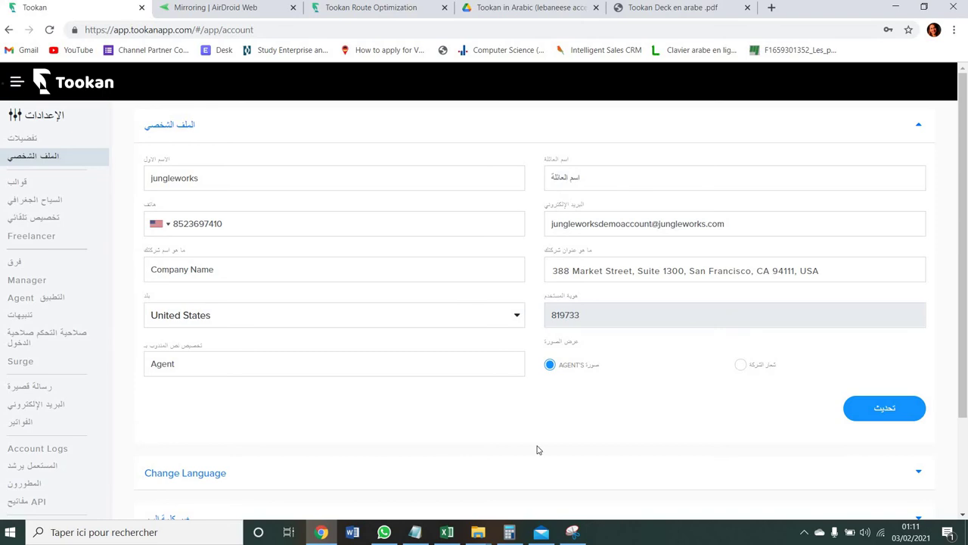
- Expand and collapse Change Language, Change Password, Delete Account and Exercise Your Rights in turn
drag(965, 297, 957, 425)
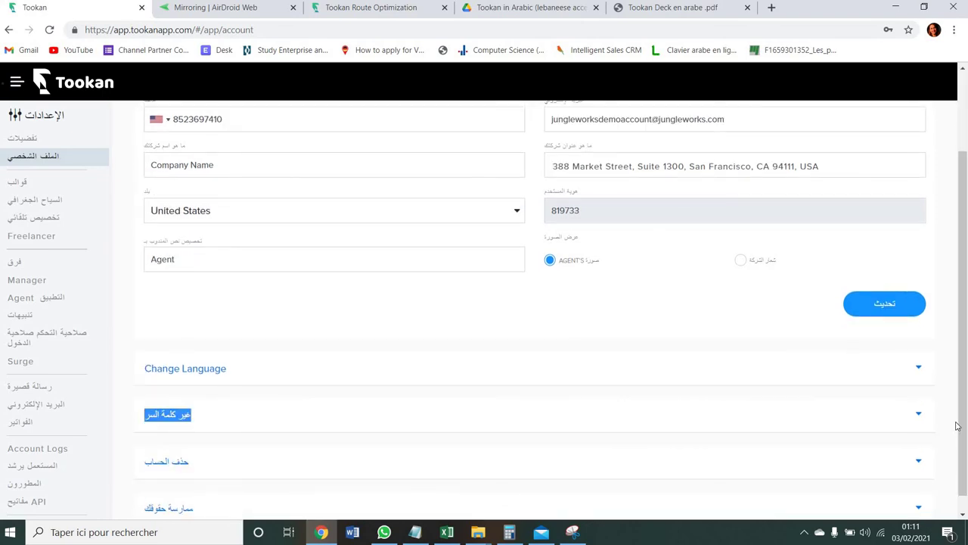
click(657, 370)
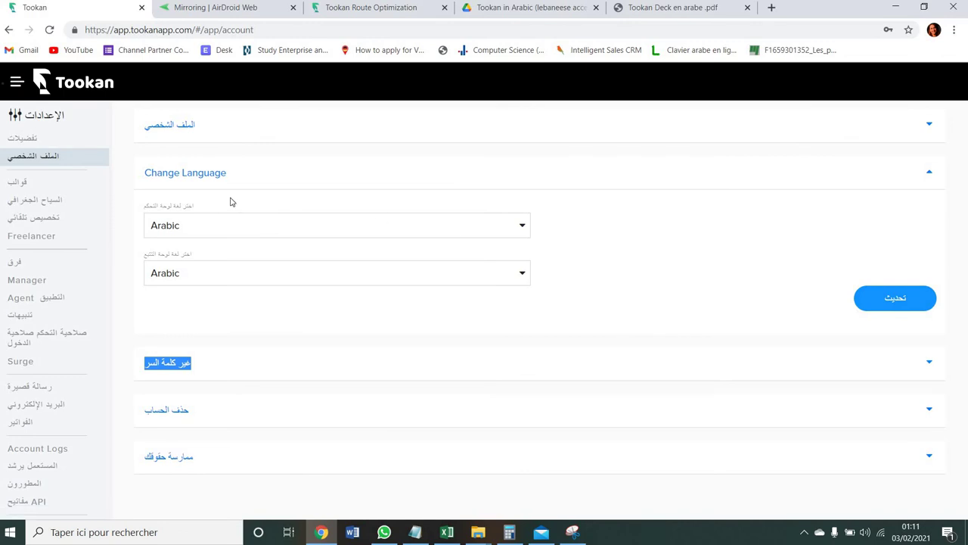
click(314, 172)
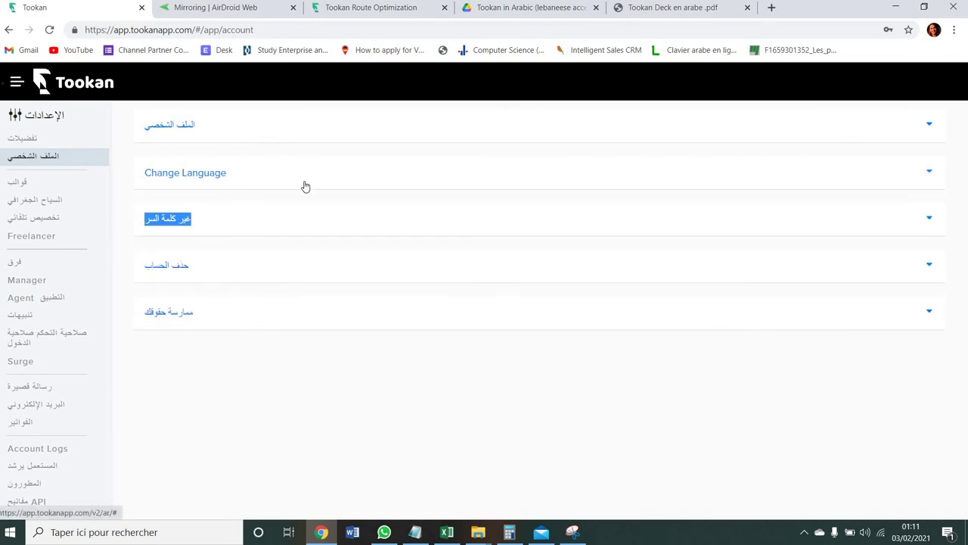
click(292, 229)
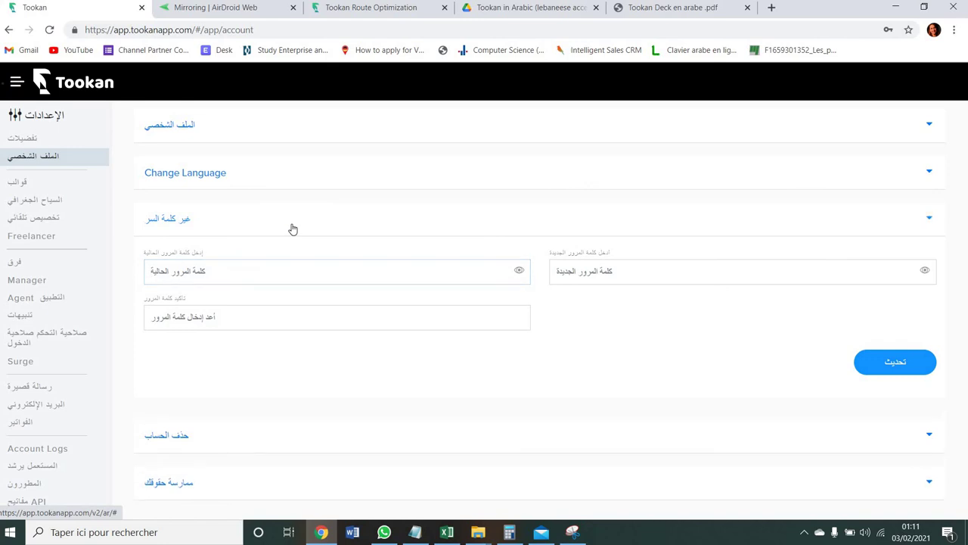
click(292, 228)
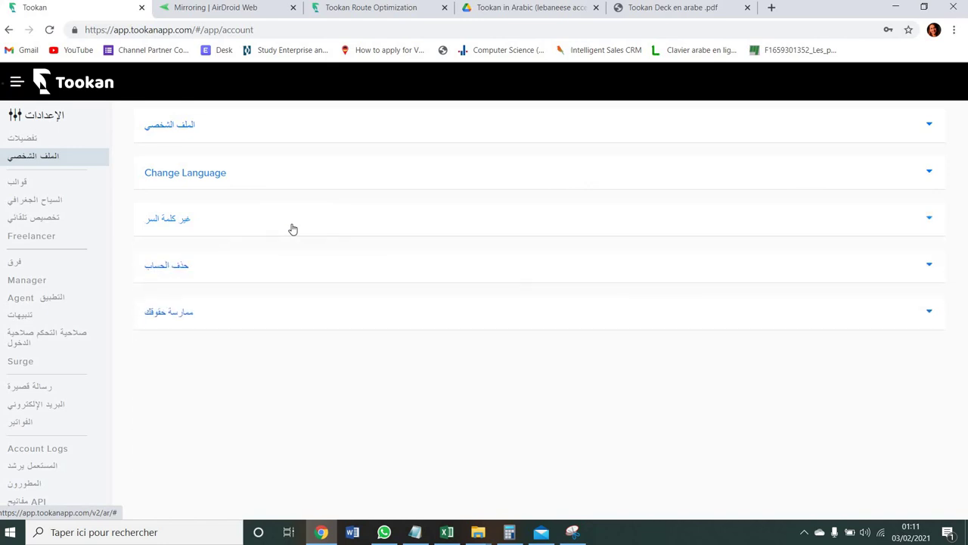
click(283, 269)
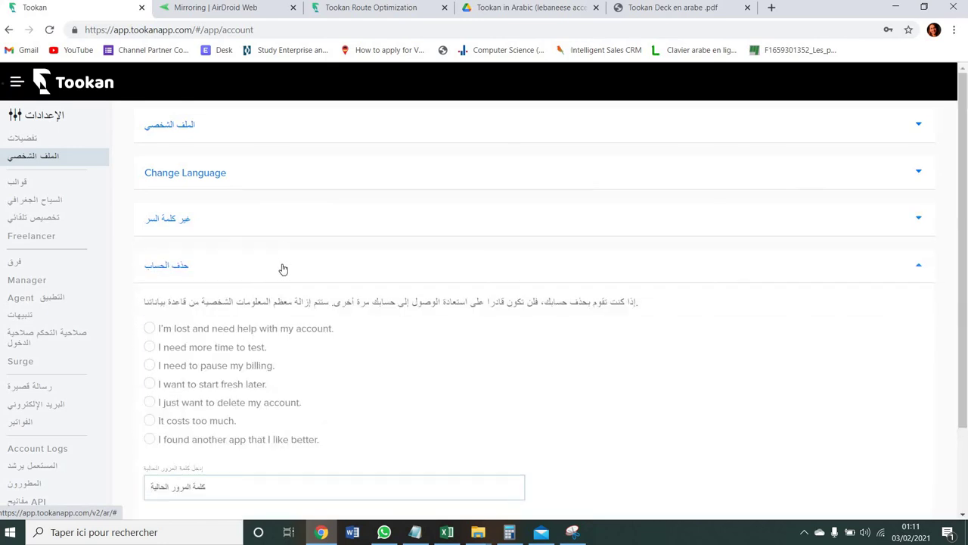
click(283, 269)
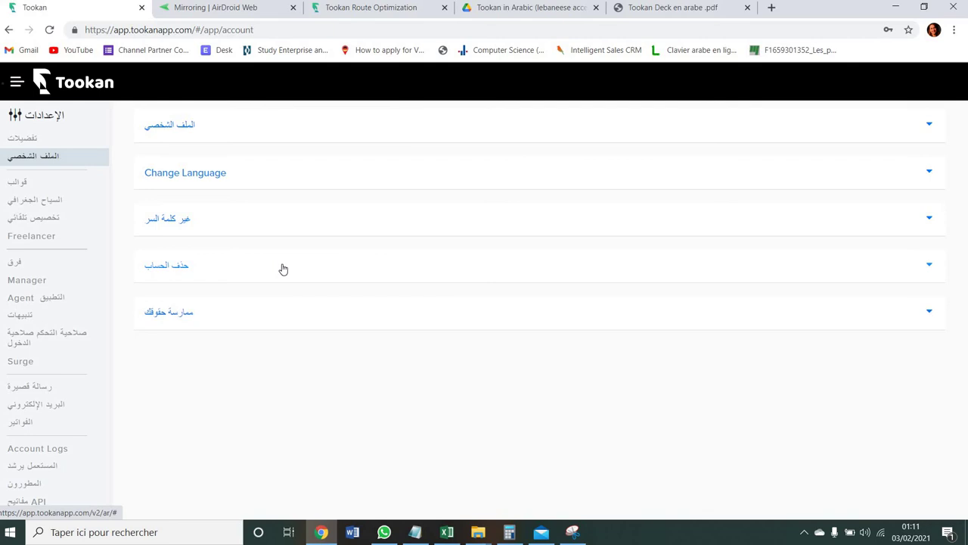
click(282, 312)
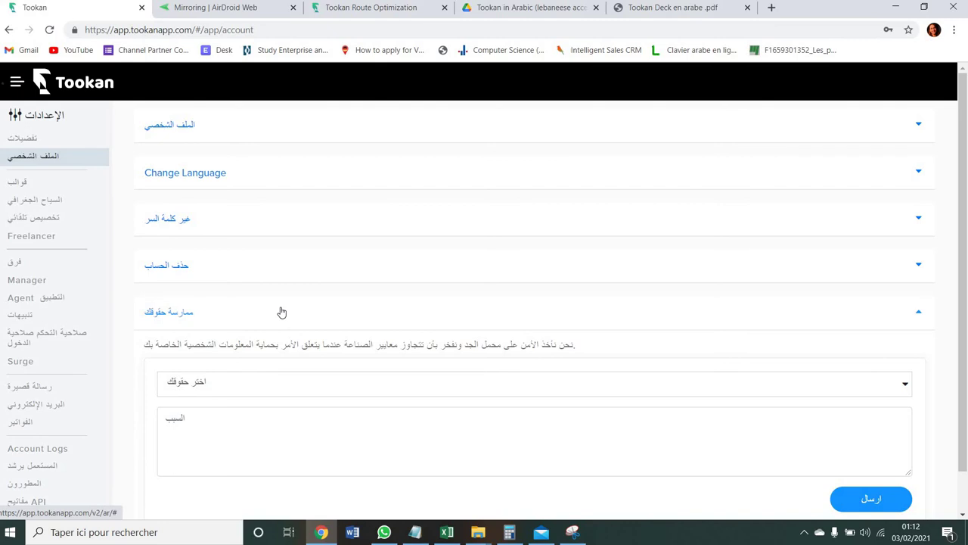
click(281, 312)
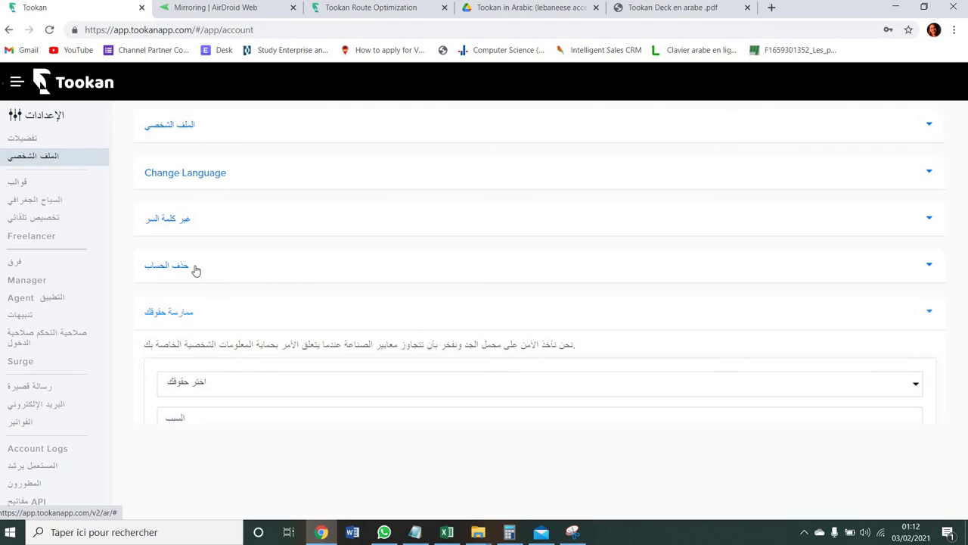
- Open the Templates settings and bring up the Create Template form for a new custom template
click(34, 190)
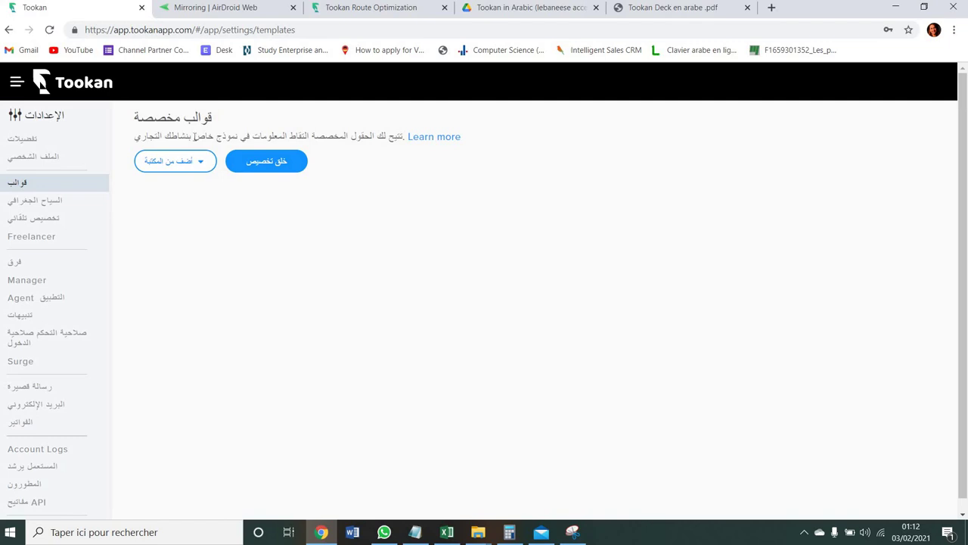
click(265, 162)
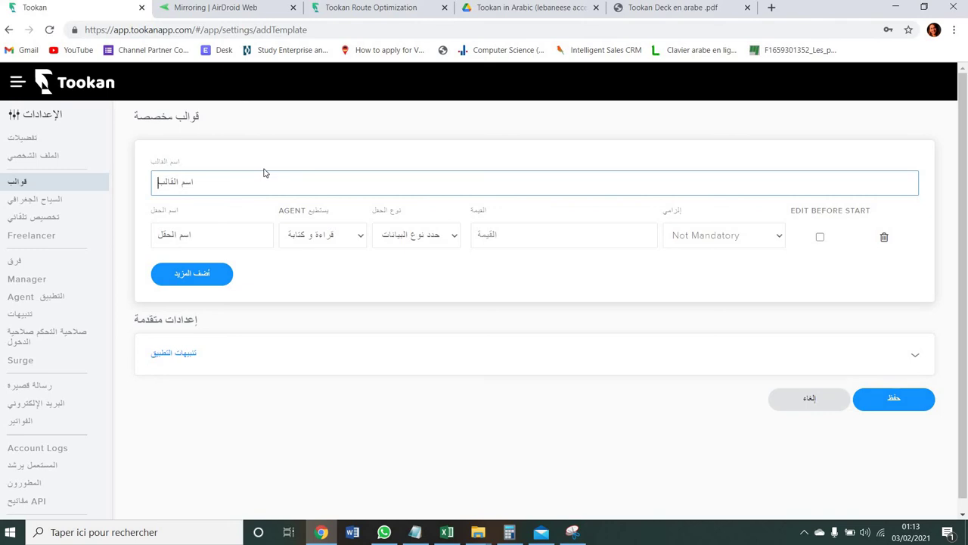
- Name the template 'driving license number', review the field's access options, then delete the blank field row
text(driving license )
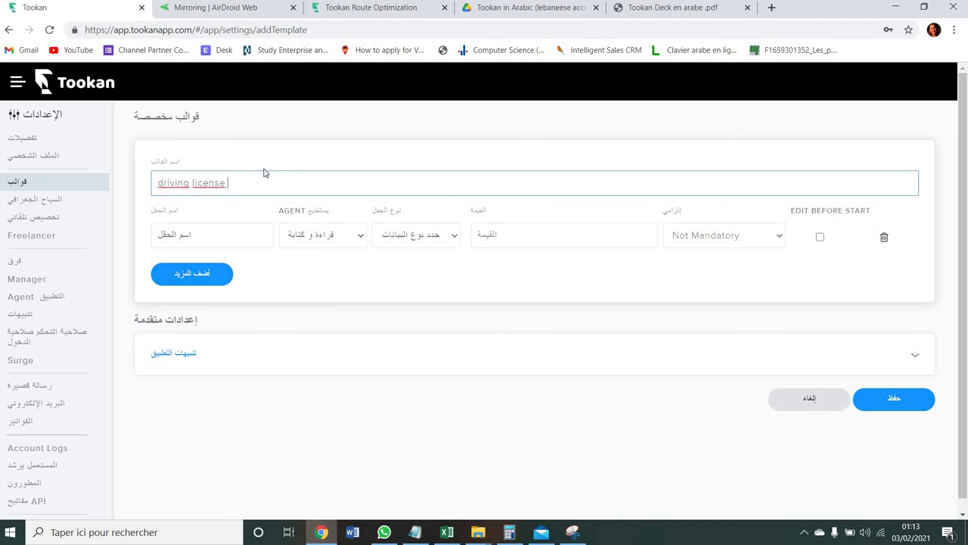
text(number)
click(243, 228)
click(313, 238)
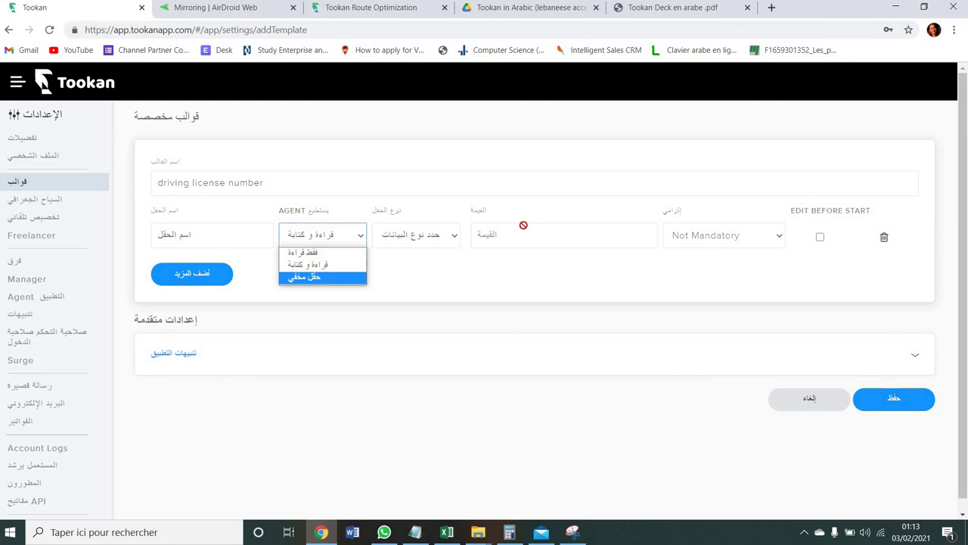
click(770, 237)
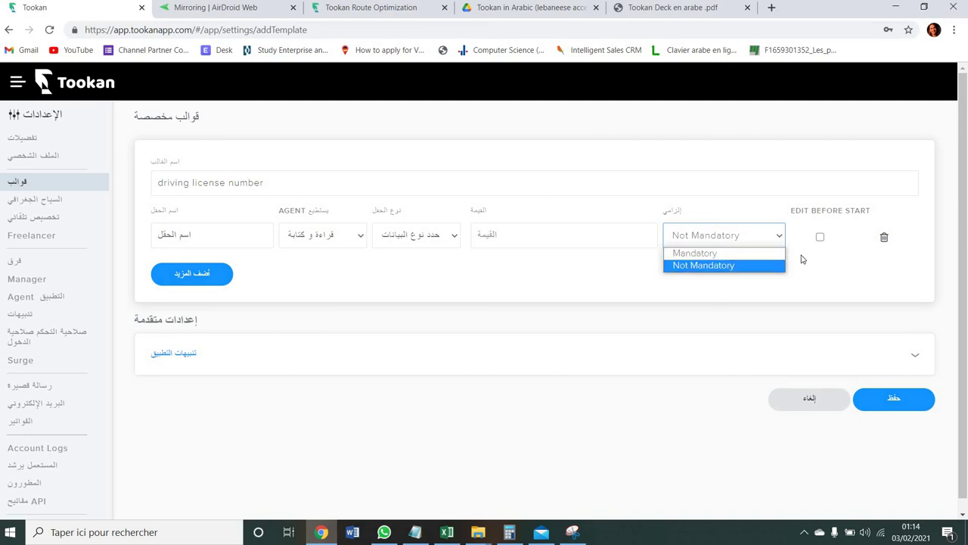
click(884, 239)
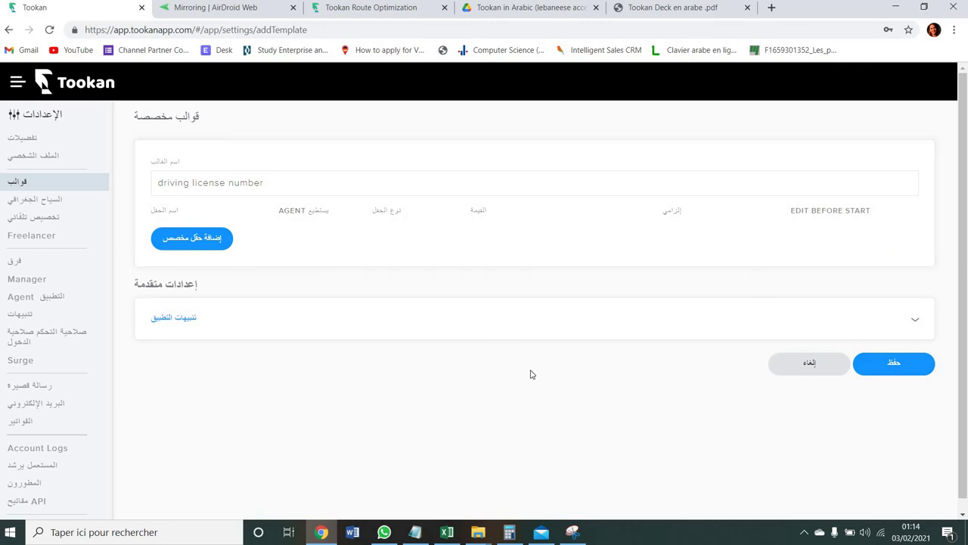
- Leave no field shown in app notifications, save the 'driving license number' template, and open Geofence settings
click(173, 321)
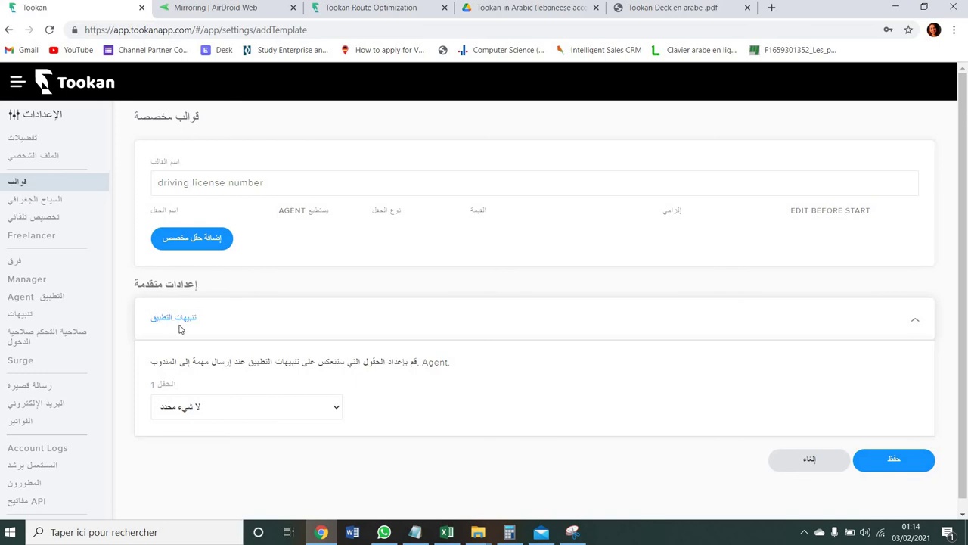
click(261, 406)
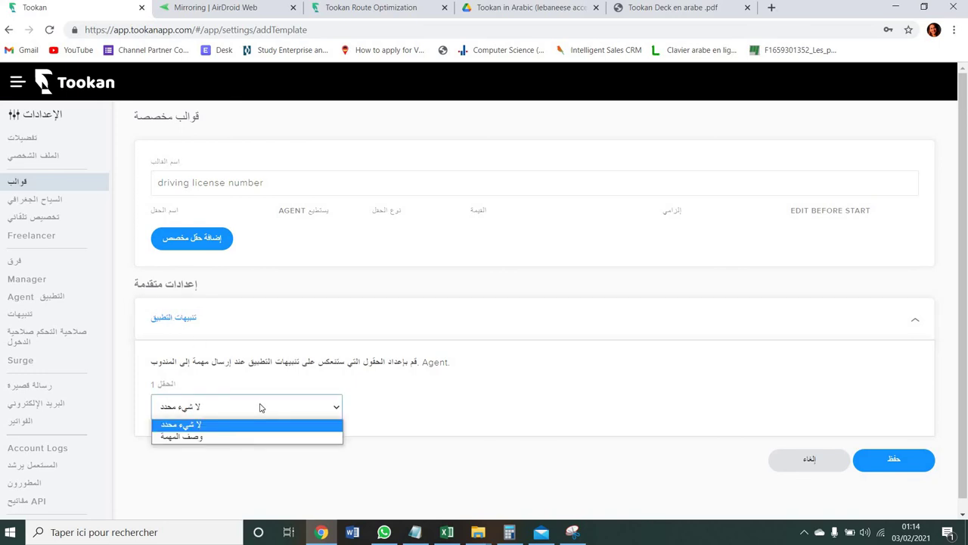
click(261, 407)
click(261, 407)
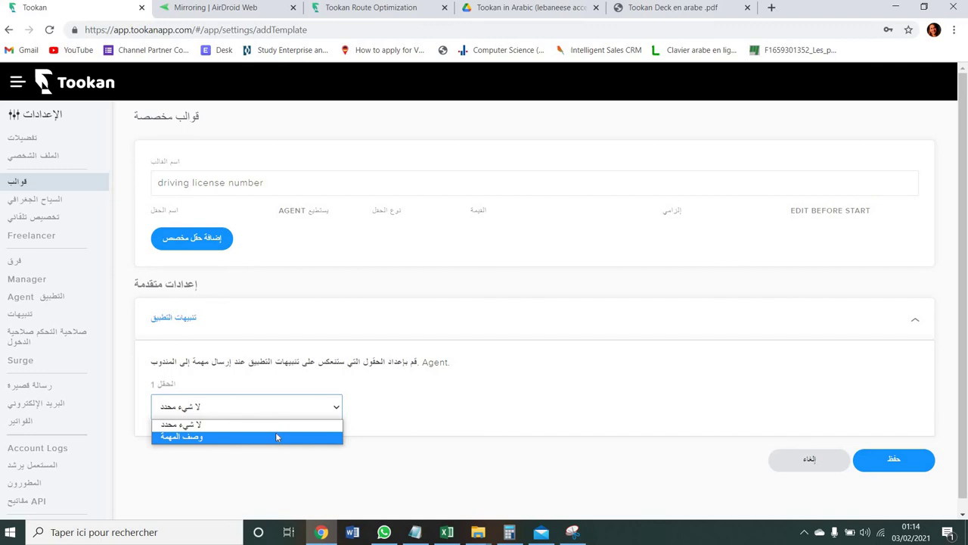
click(275, 408)
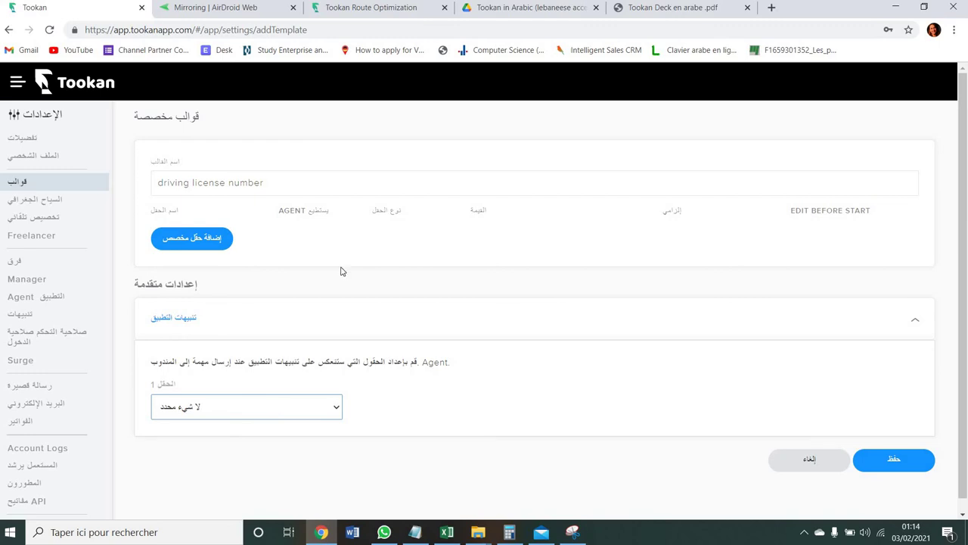
click(893, 463)
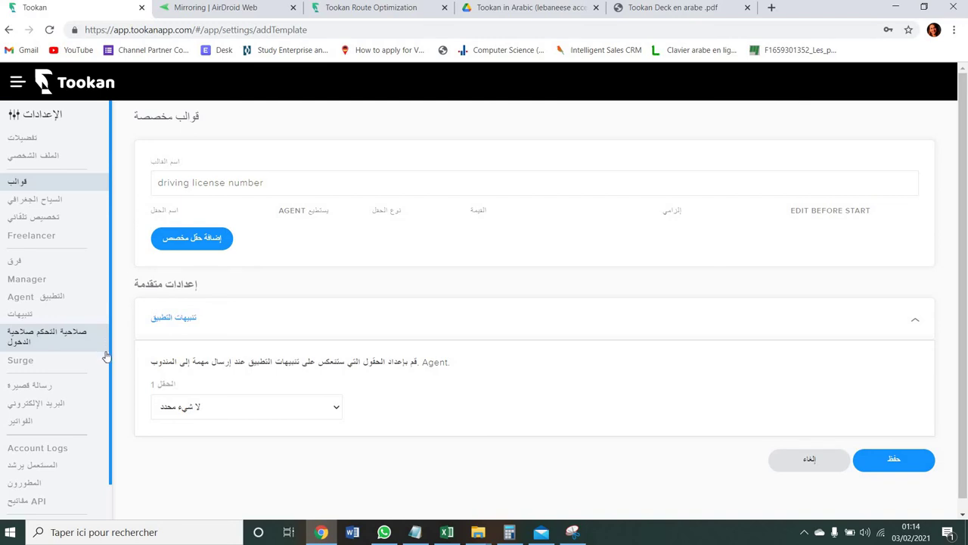
click(54, 205)
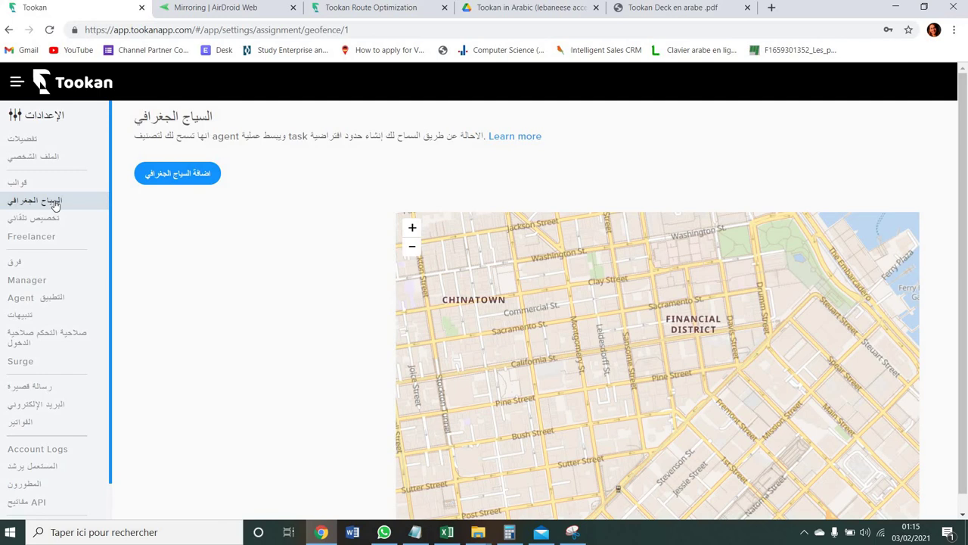
- Bring up the Add Geofence form and map, then switch to the Freelancer settings
click(192, 175)
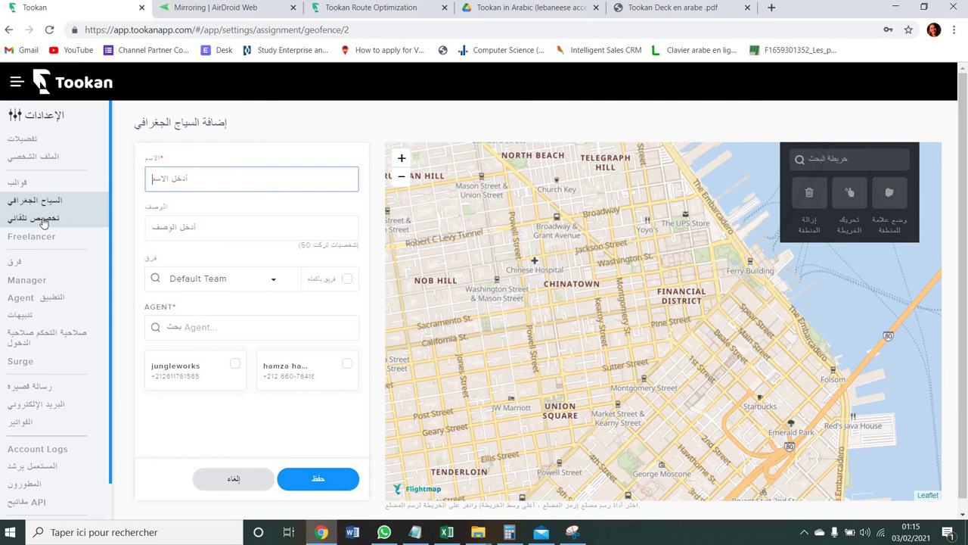
click(45, 236)
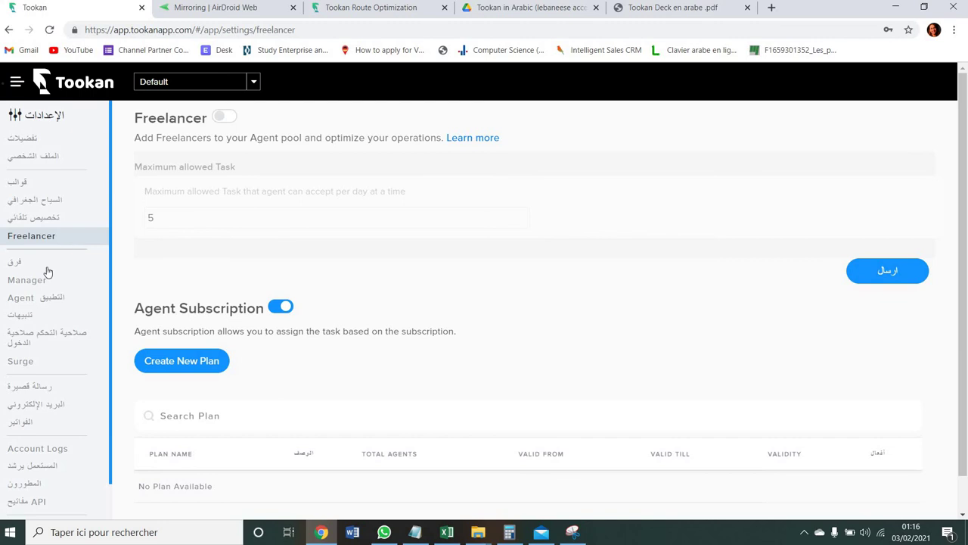
- Open Teams settings, start an Add Team form, and show its location accuracy choices
click(44, 264)
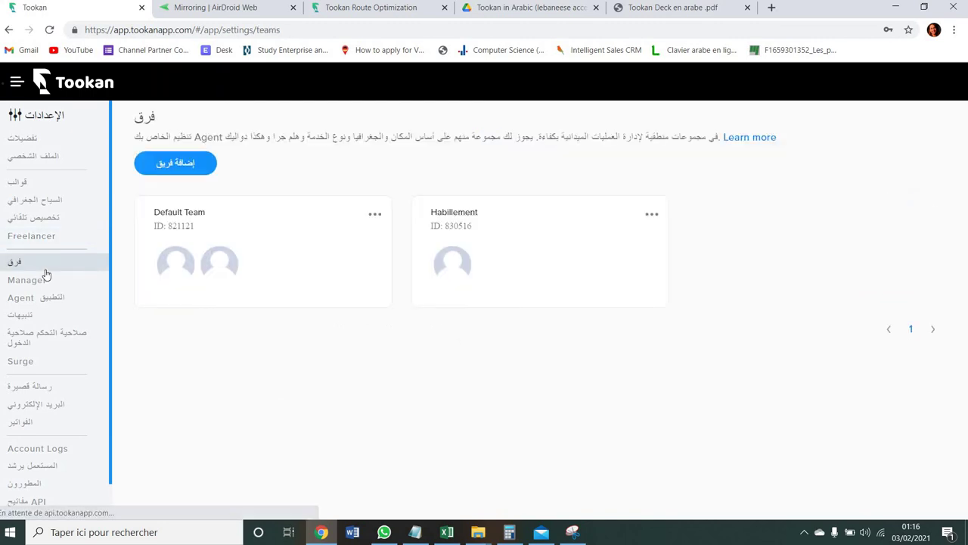
click(166, 161)
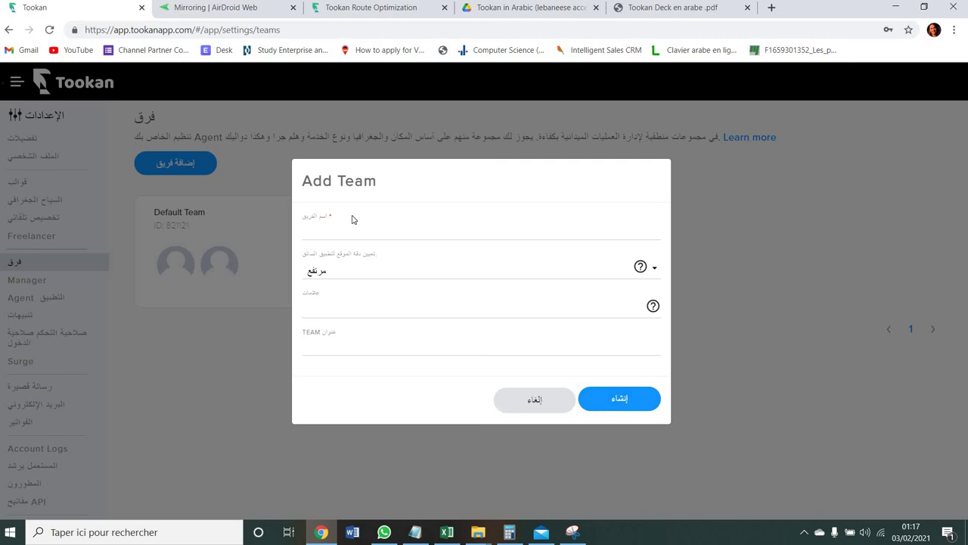
click(378, 276)
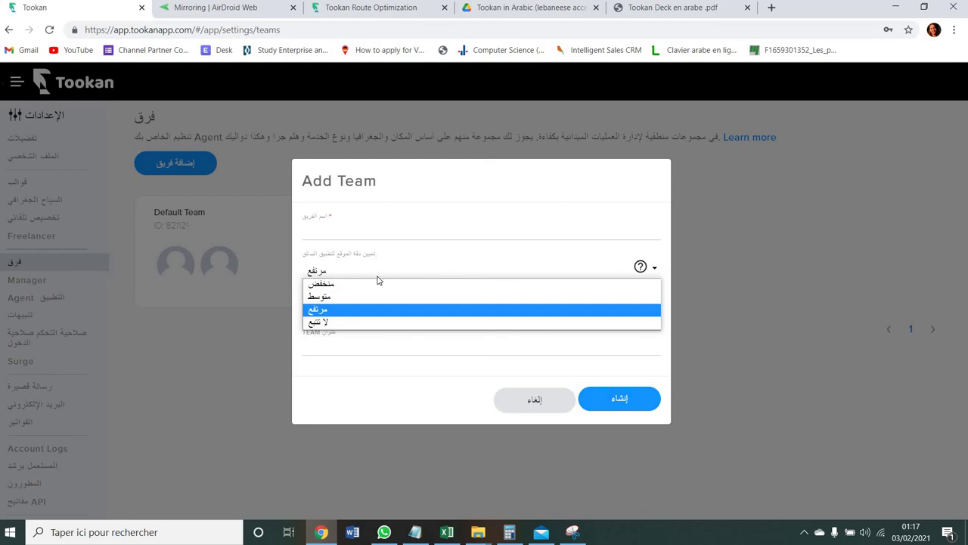
- Keep location accuracy at high (مرتفع), cancel the new team, and open Manager settings
click(378, 279)
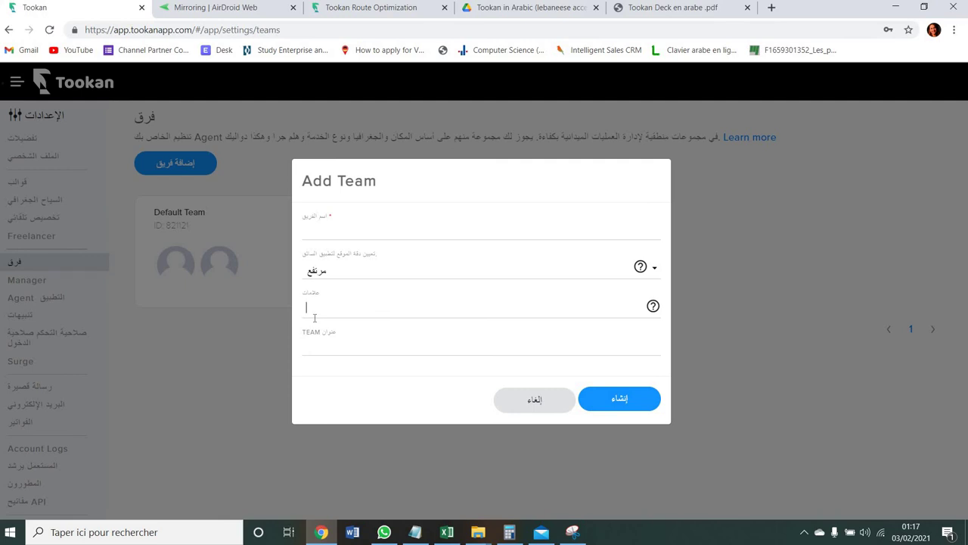
click(330, 340)
click(528, 397)
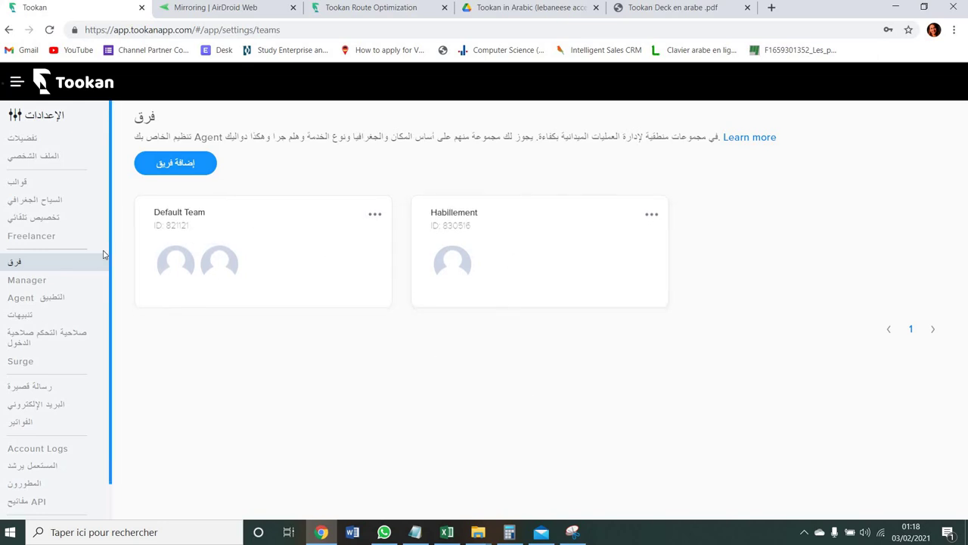
click(76, 280)
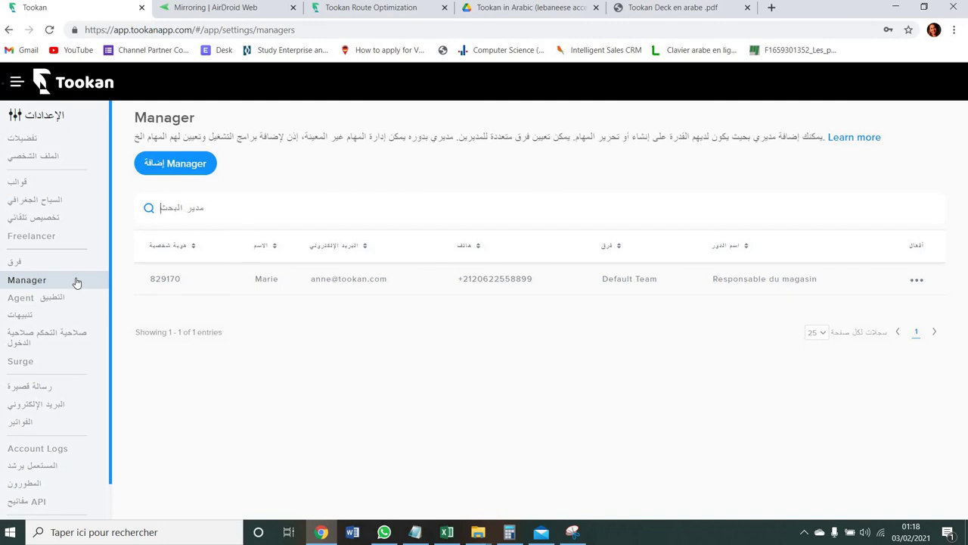
- Preview the Add Manager form's team choices, cancel it unsaved, and open the Agent app settings
click(174, 162)
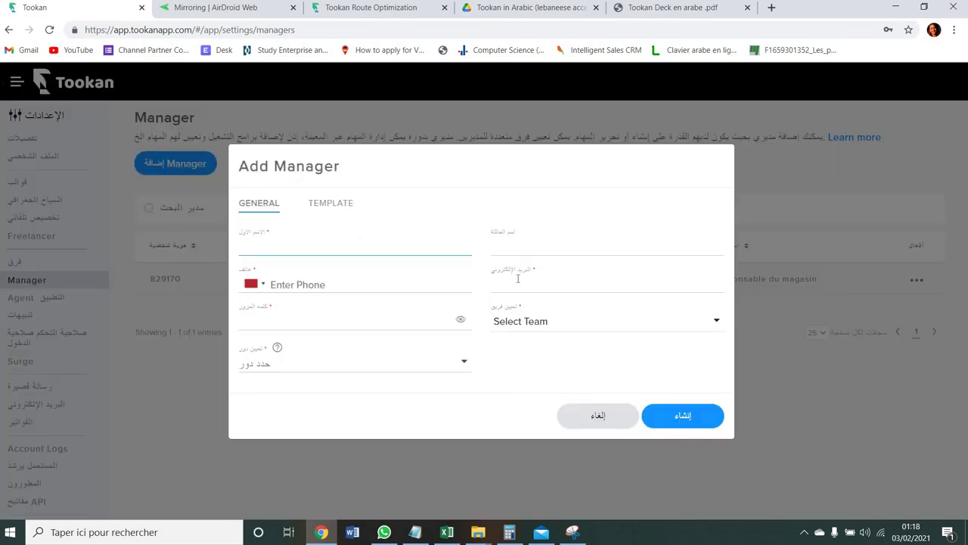
click(532, 319)
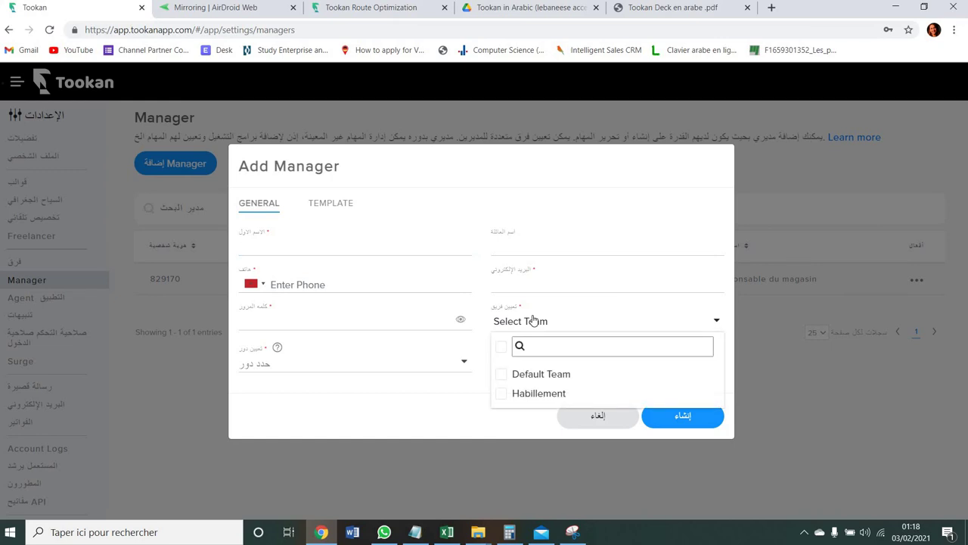
click(533, 319)
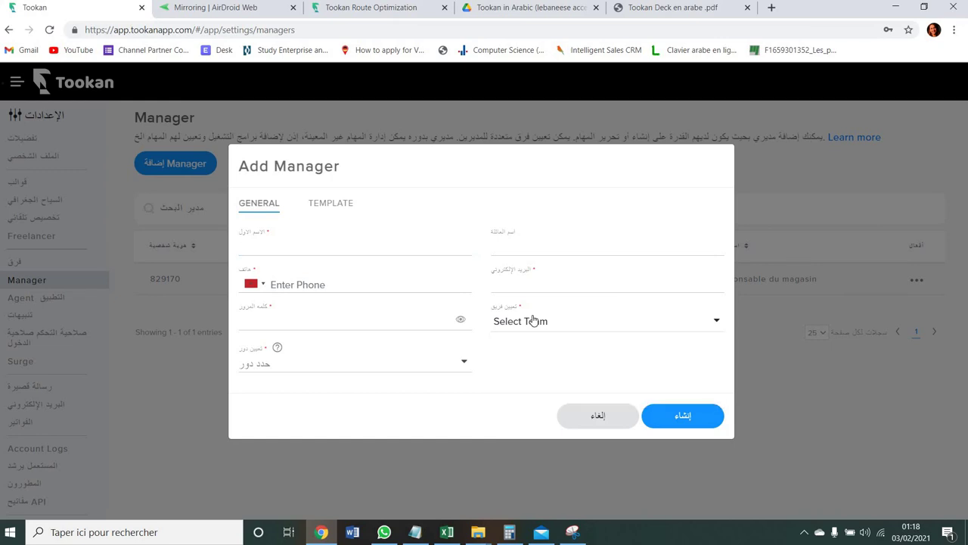
click(583, 416)
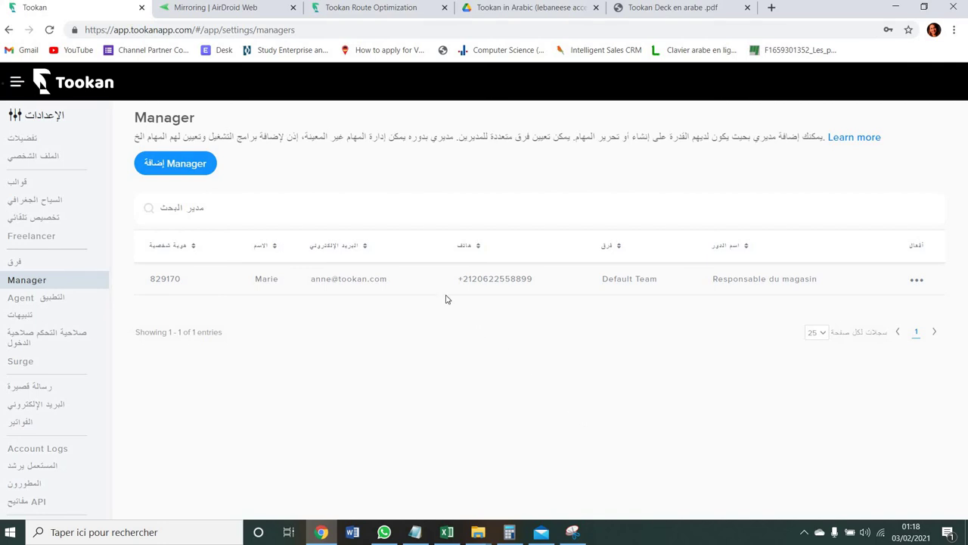
click(69, 299)
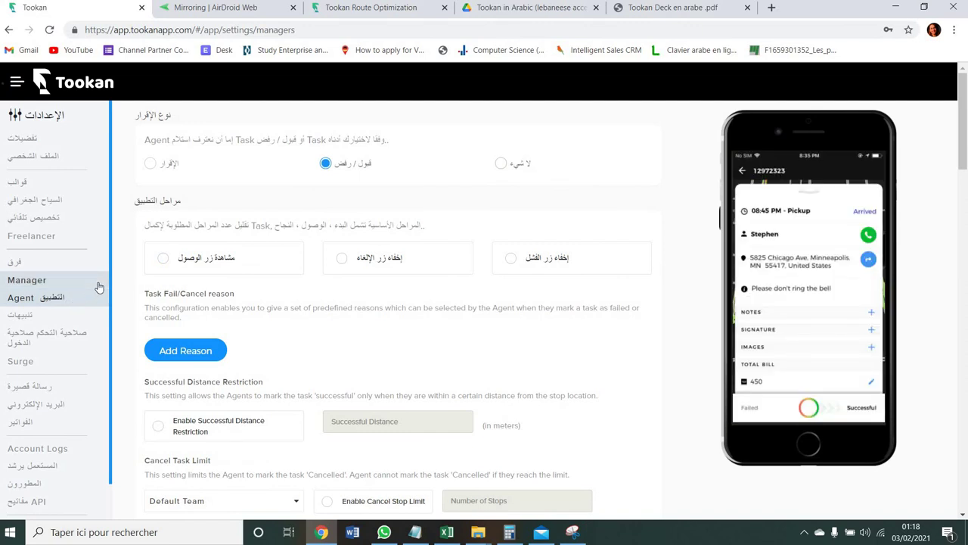
- Reload the Agent app settings, scroll through the task limit options, then open Notifications settings
click(98, 286)
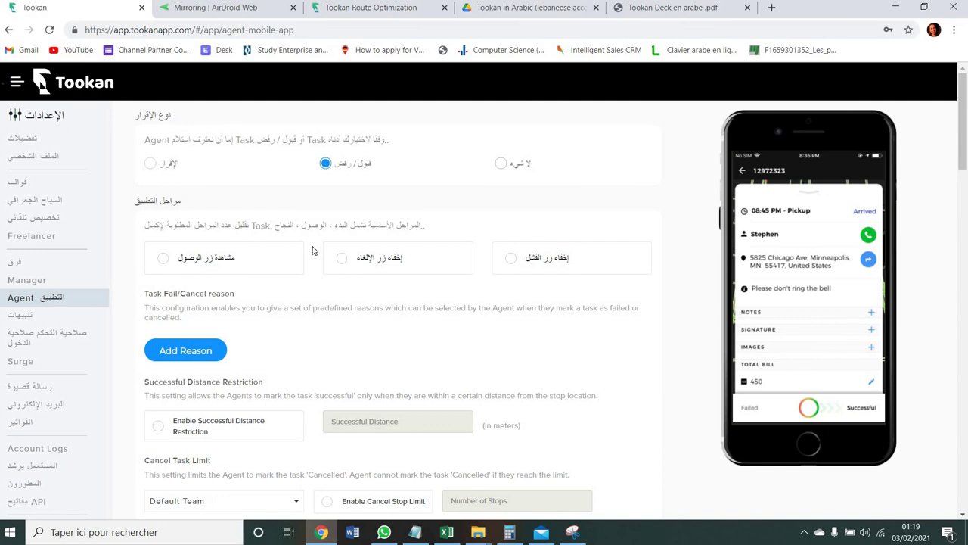
scroll(314, 250, down, 3)
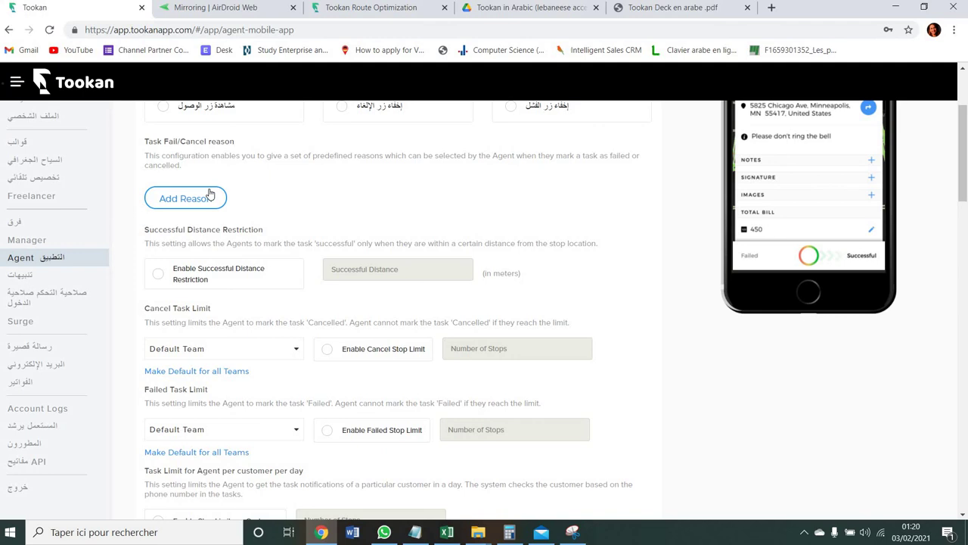
click(21, 275)
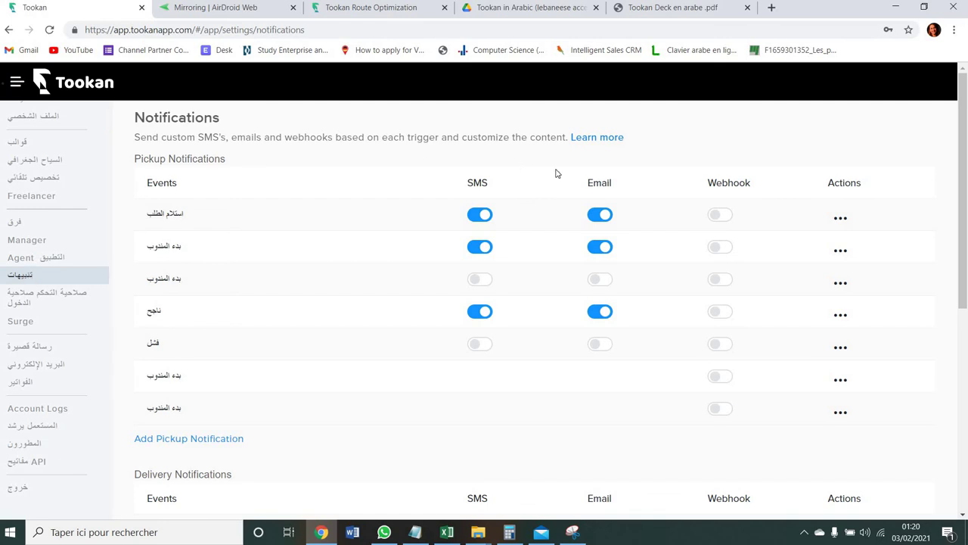
drag(965, 245, 966, 279)
scroll(966, 289, down, 3)
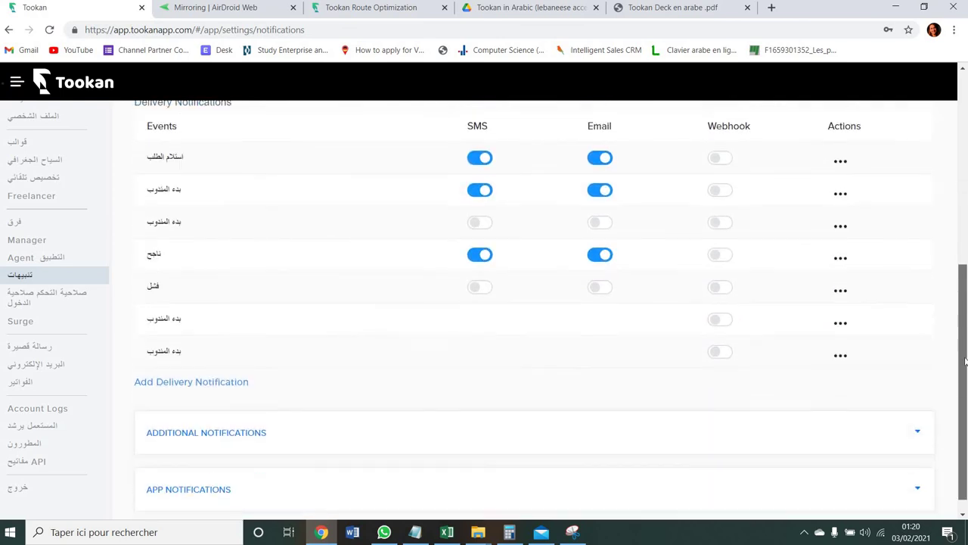
scroll(966, 282, up, 5)
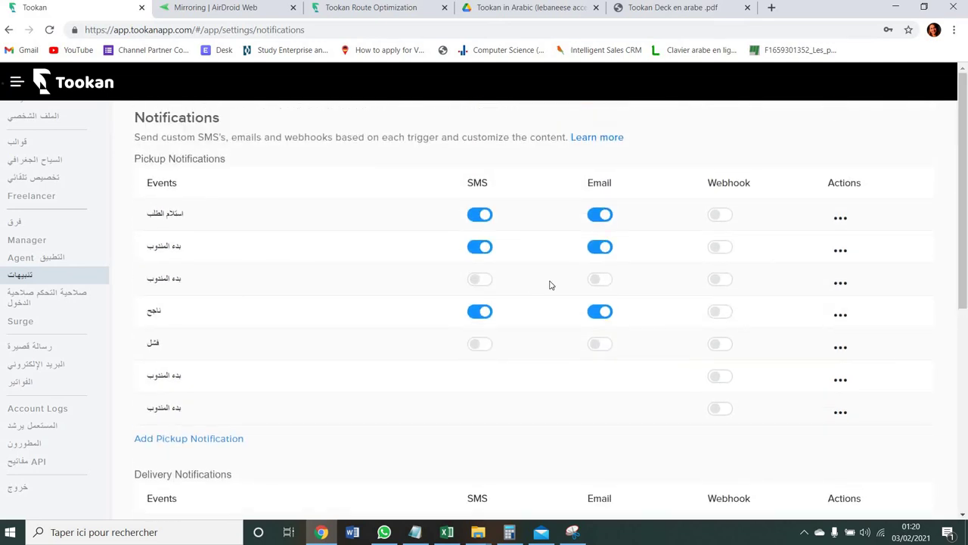
click(473, 280)
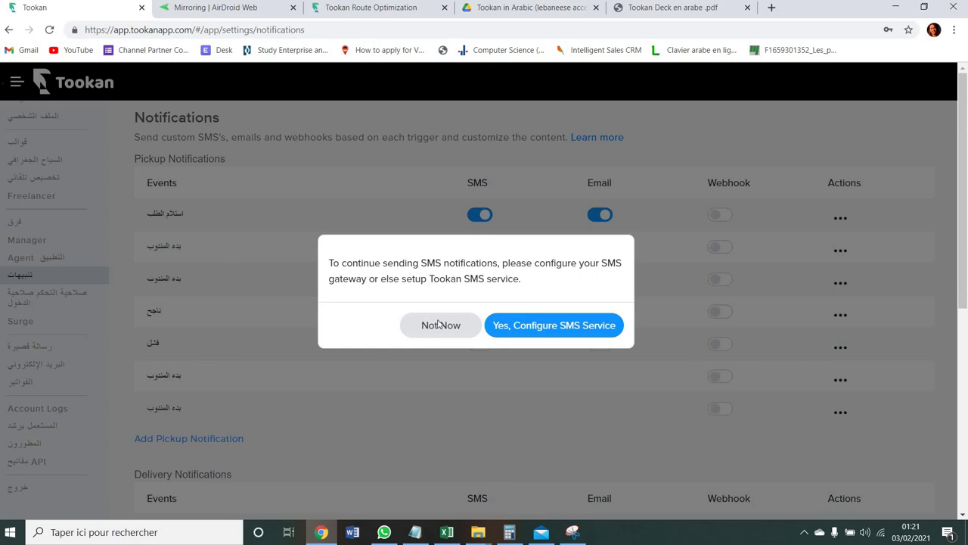
click(438, 325)
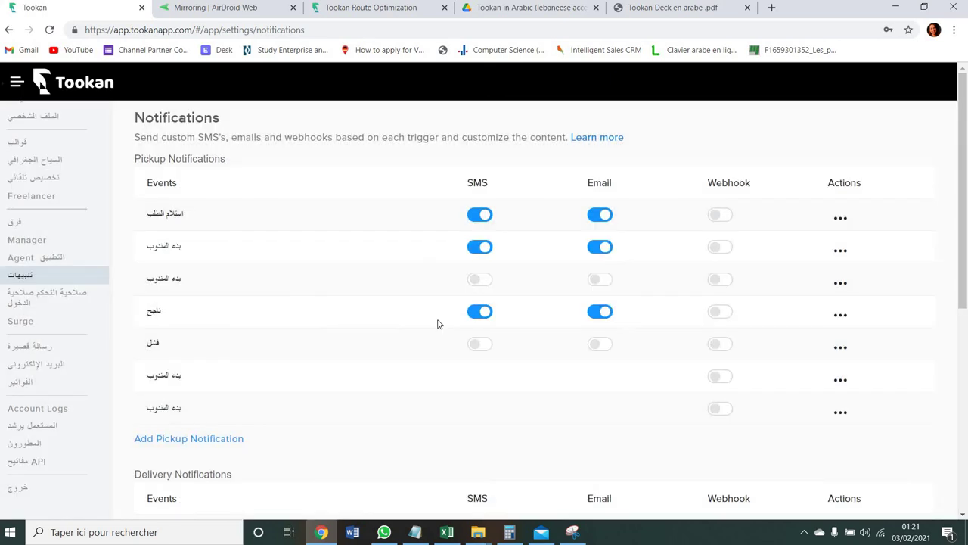
scroll(437, 323, down, 5)
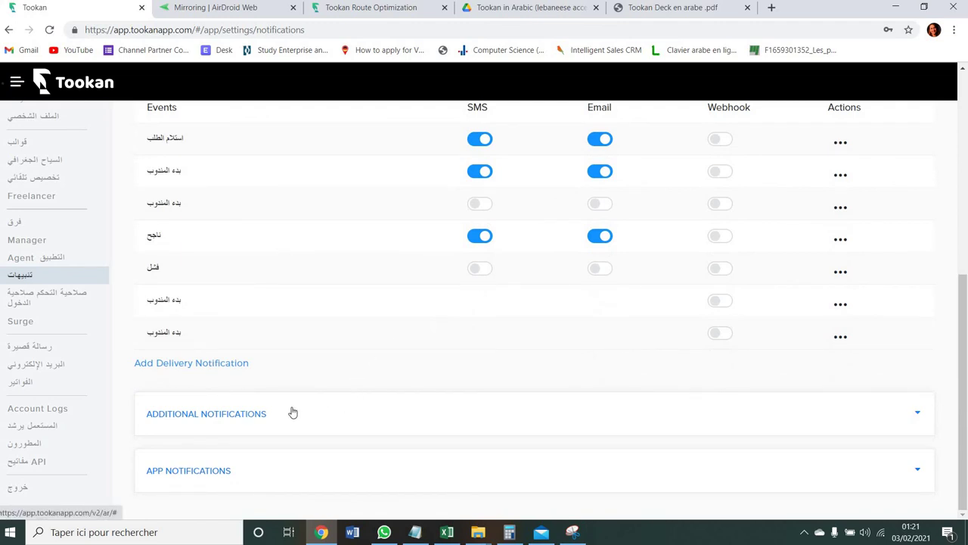
- Open the access control roles list and bring up the Add Role form for a new manager role
click(45, 292)
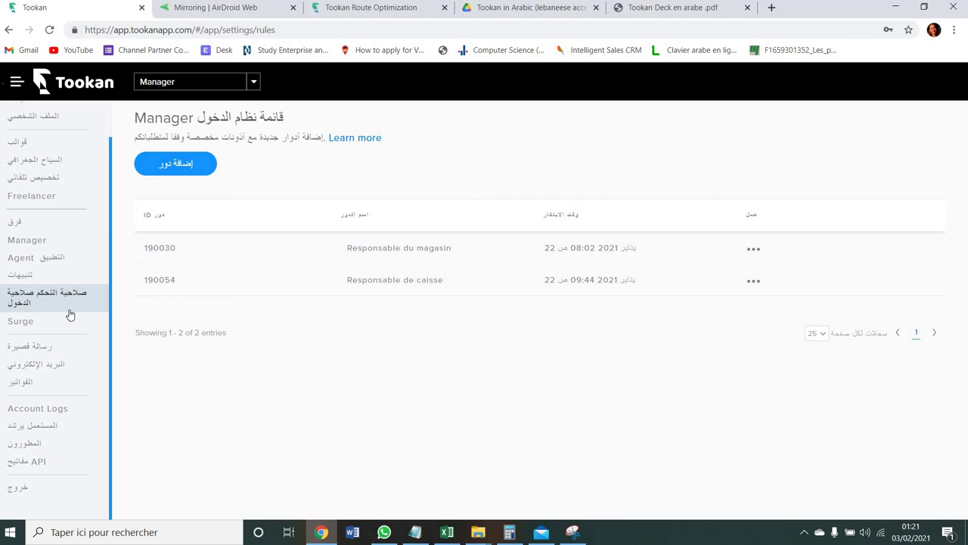
click(154, 173)
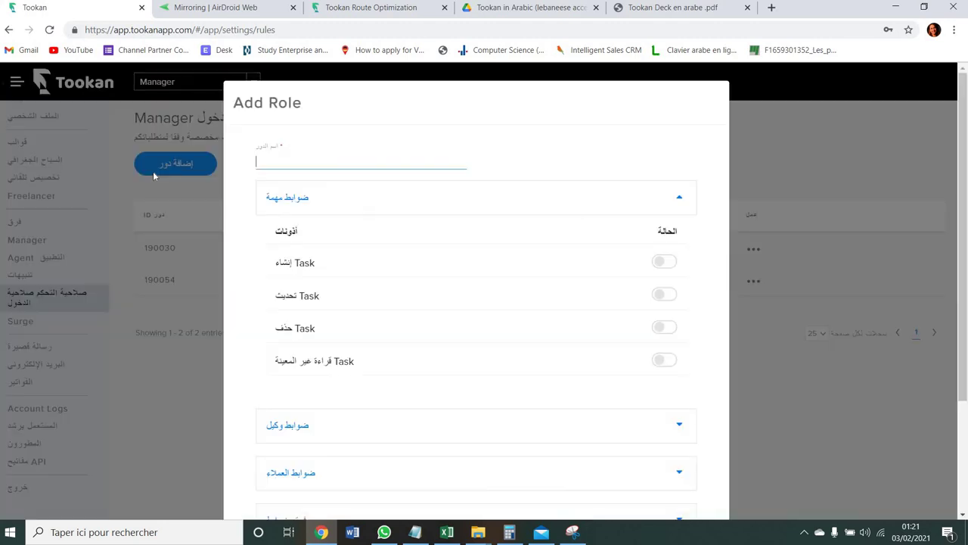